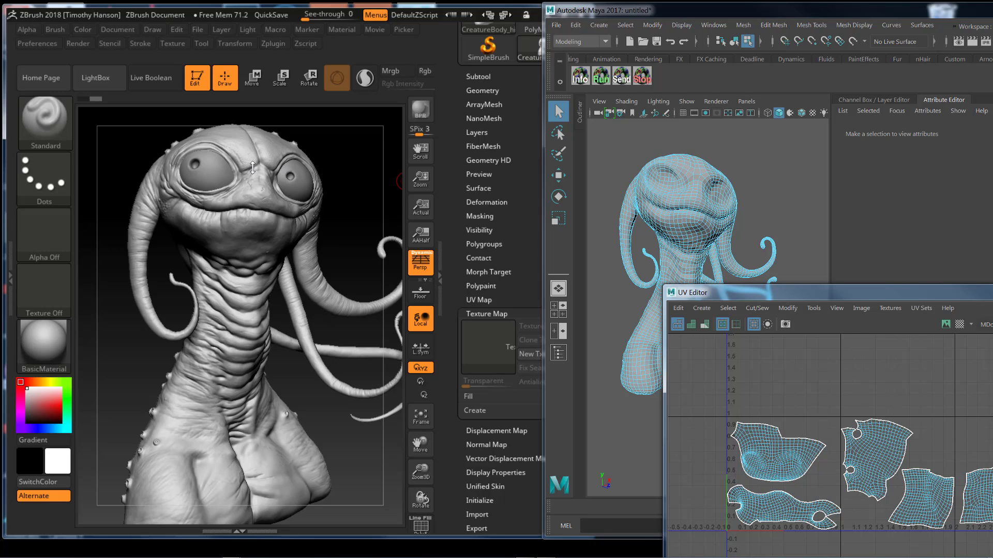
Step: Try isolating a polygroup of the creature's body in ZBrush
left_click(253, 166)
key("shift")
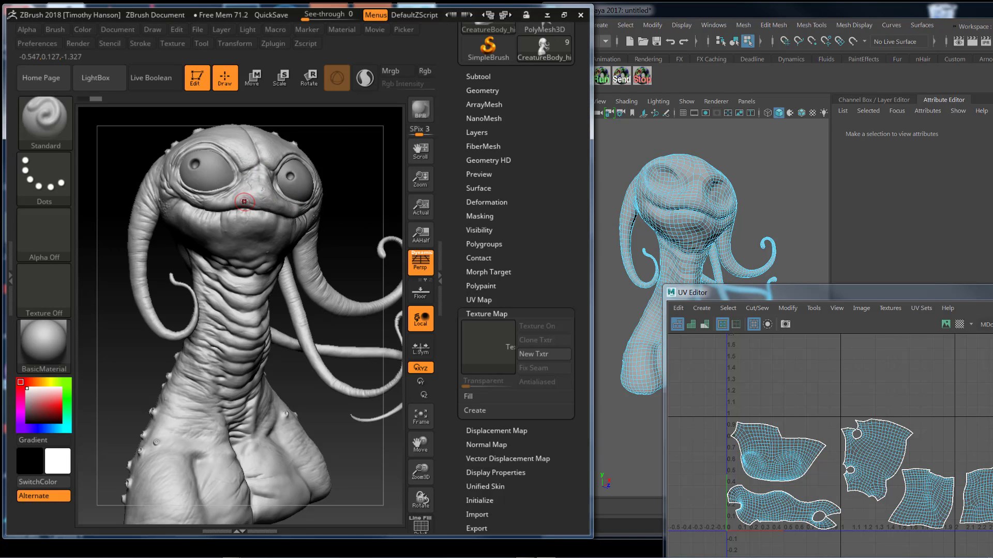
key("ctrl+shift")
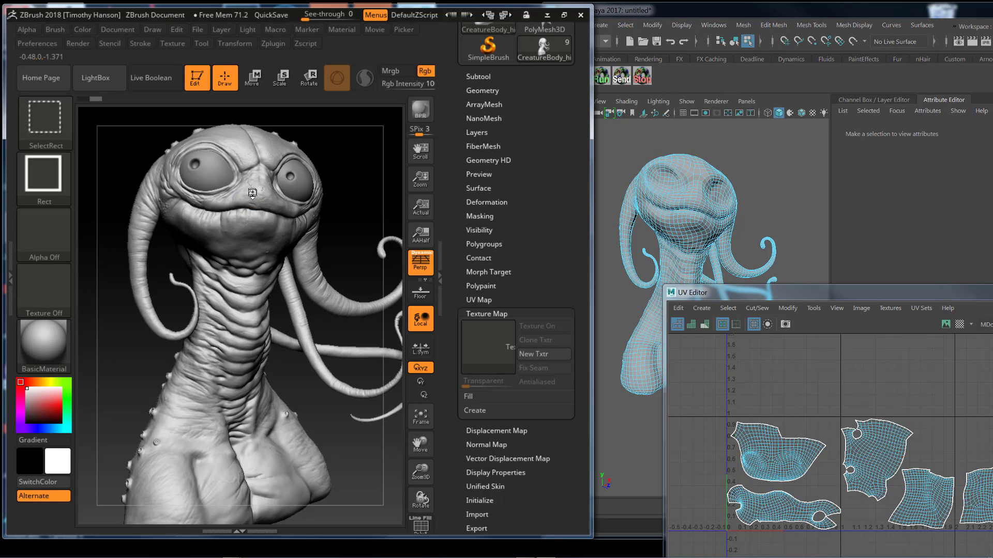
left_click(254, 194, "ctrl+shift")
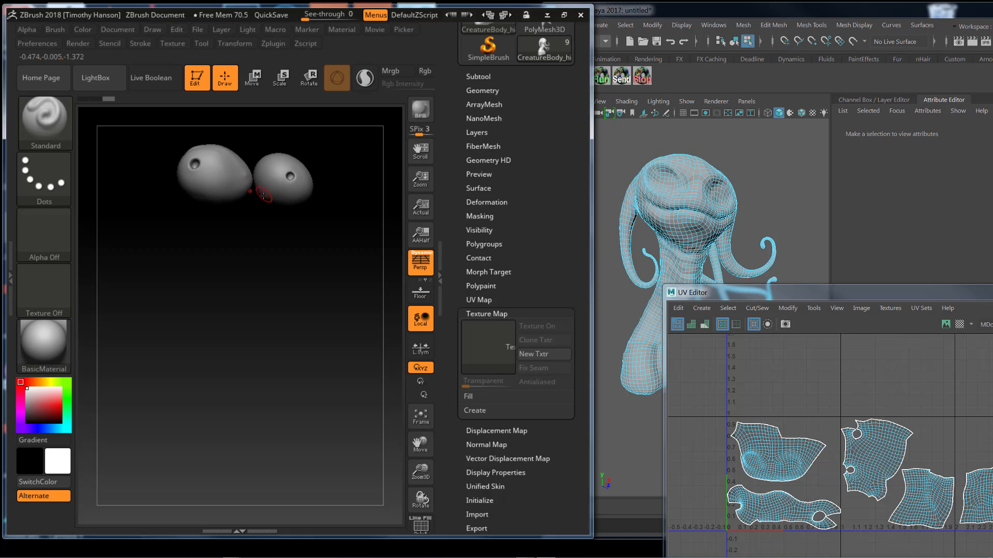
left_click(476, 76)
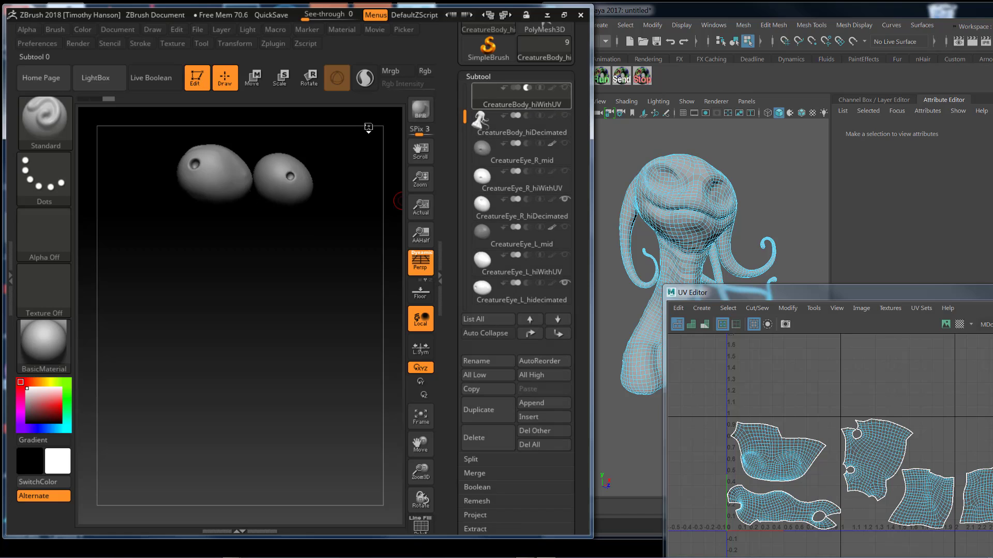
key("ctrl+shift")
left_click(350, 166, "ctrl+shift")
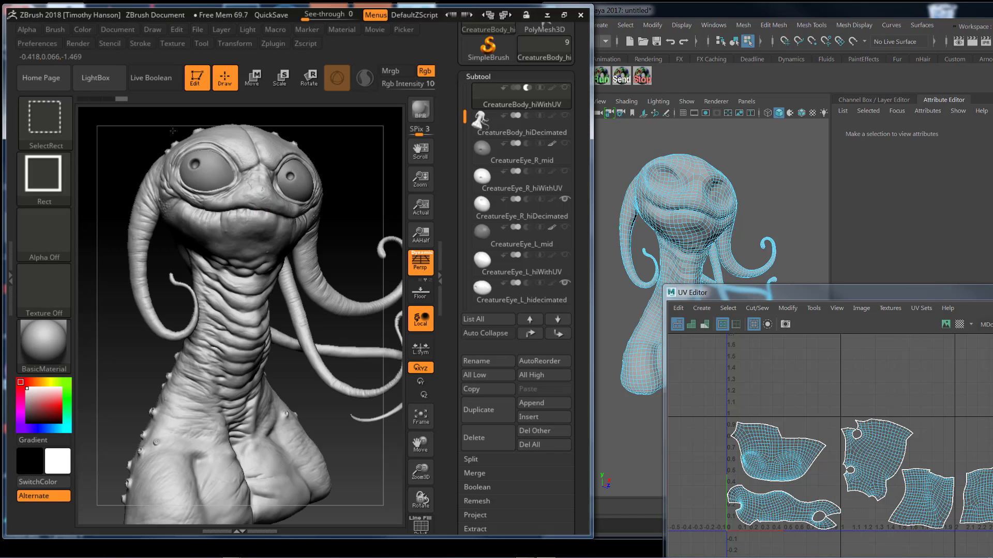
Step: Hide the upper face and jaw polygroups of the creature's body and restore the whole mesh
left_click_drag(173, 131, 310, 218, "ctrl+shift")
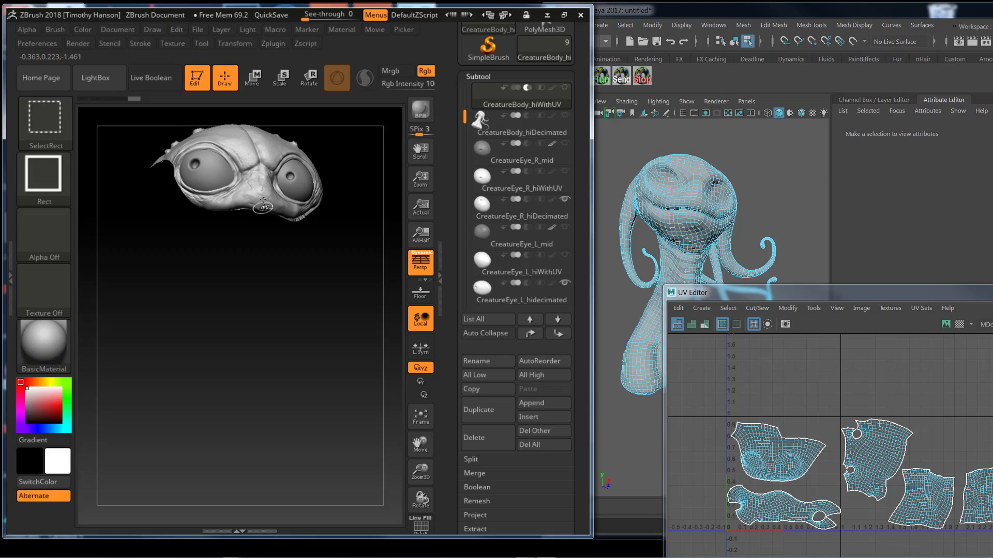
left_click(265, 227, "ctrl+shift")
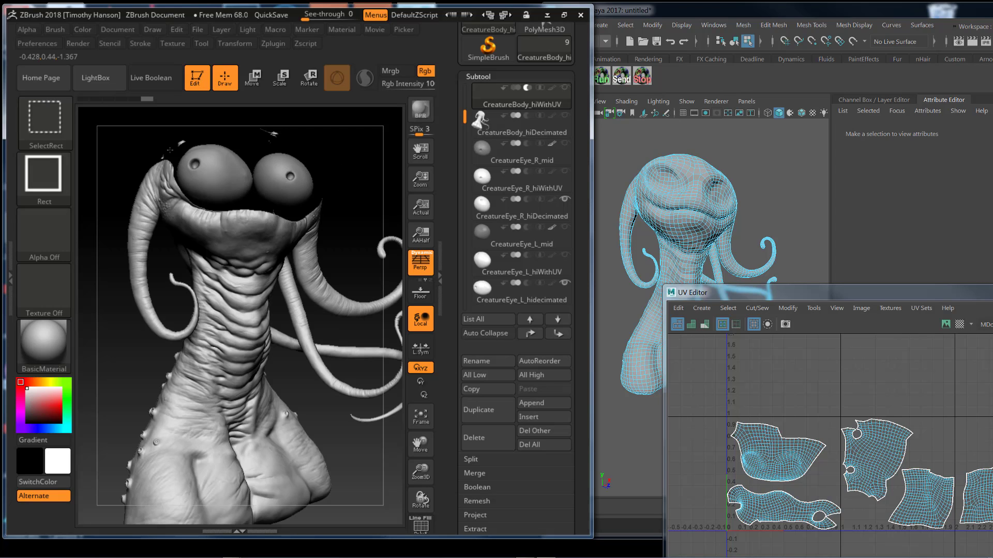
left_click(255, 225, "ctrl+shift")
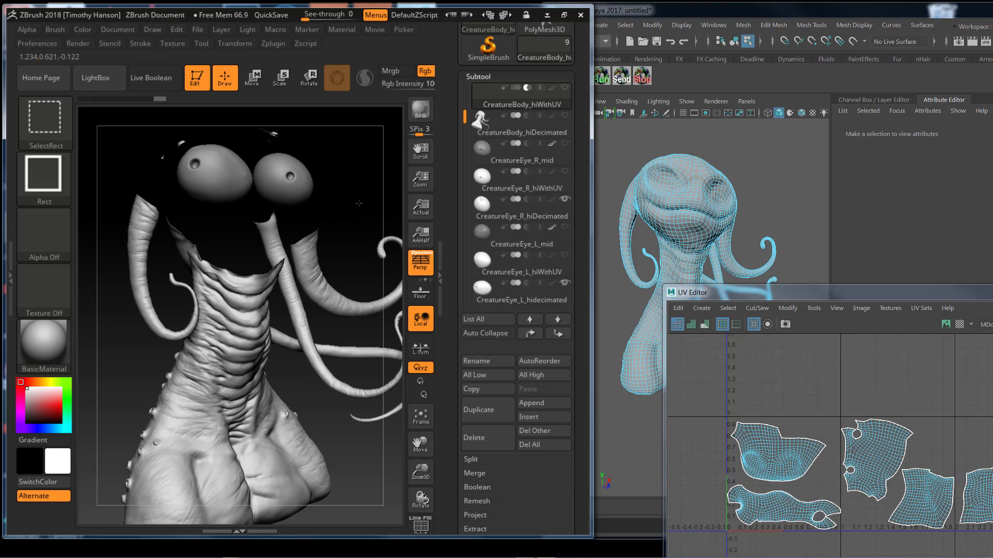
left_click(359, 204, "ctrl+shift")
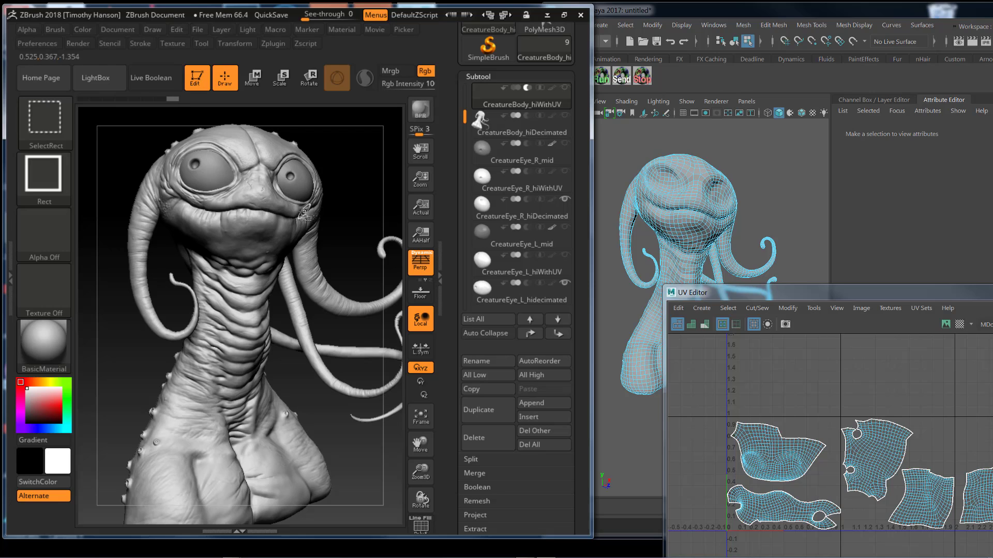
Step: Isolate the creature's head by hiding its upper face and jaw polygroups and inverting the mesh visibility
left_click(263, 222, "ctrl+shift")
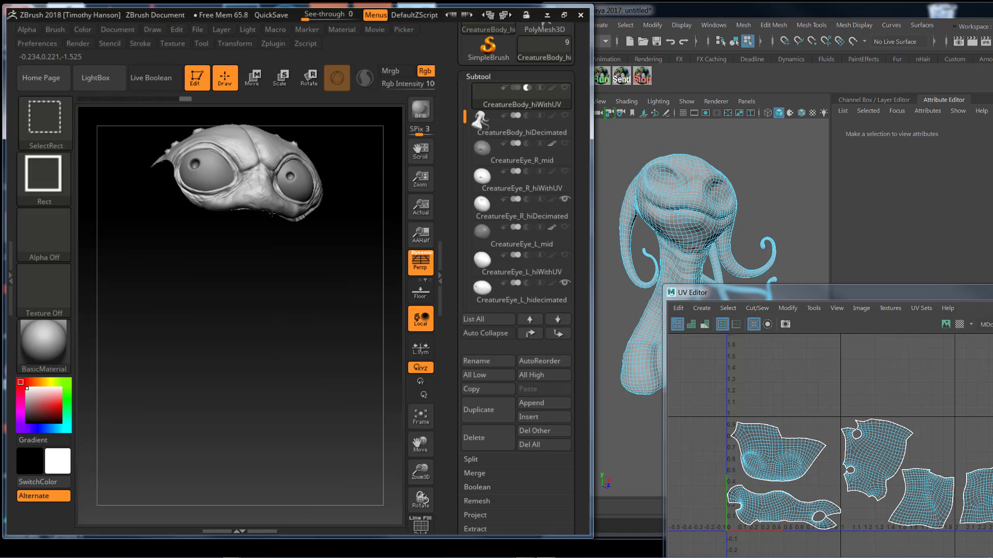
left_click(260, 229, "ctrl+shift")
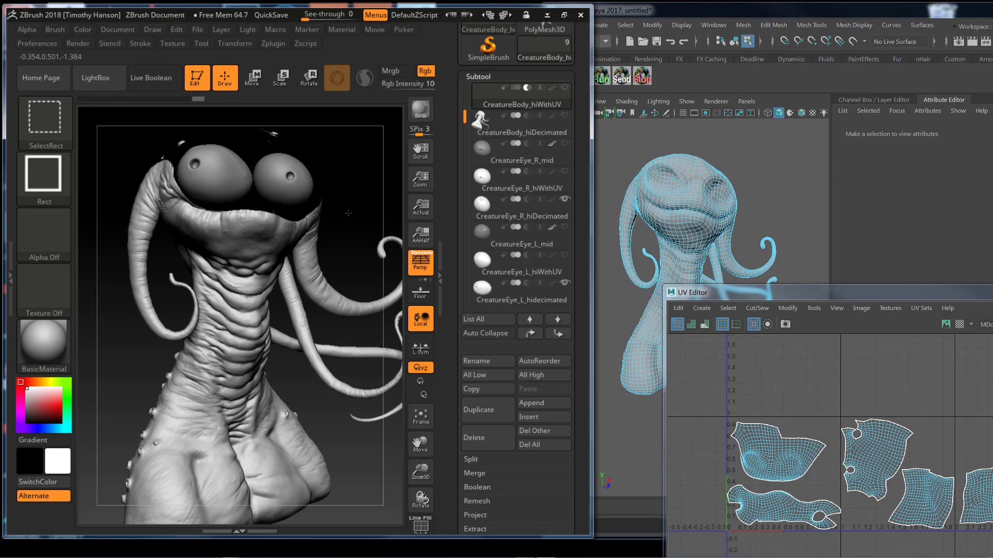
mouse_move(372, 163)
left_mouse_down("ctrl+shift")
mouse_move(370, 202)
mouse_move(349, 232)
mouse_move(350, 266)
mouse_move(377, 275)
mouse_move(350, 274)
left_mouse_up("ctrl+shift")
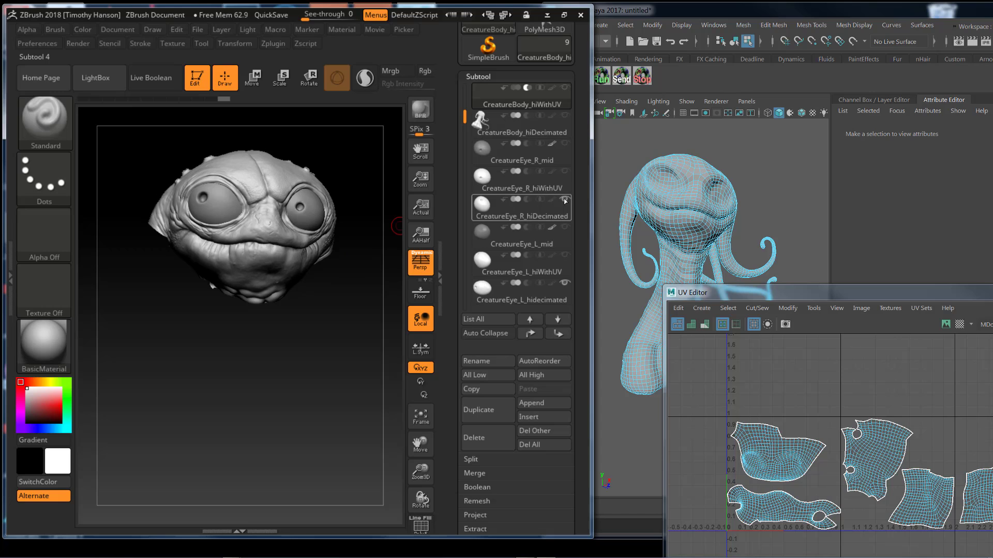
mouse_move(565, 201)
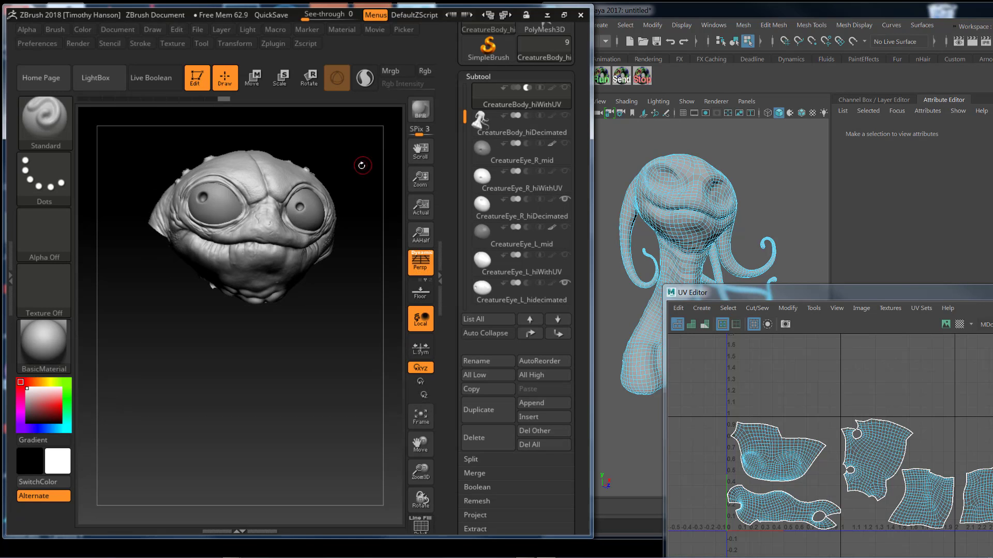
left_click_drag(357, 178, 365, 184)
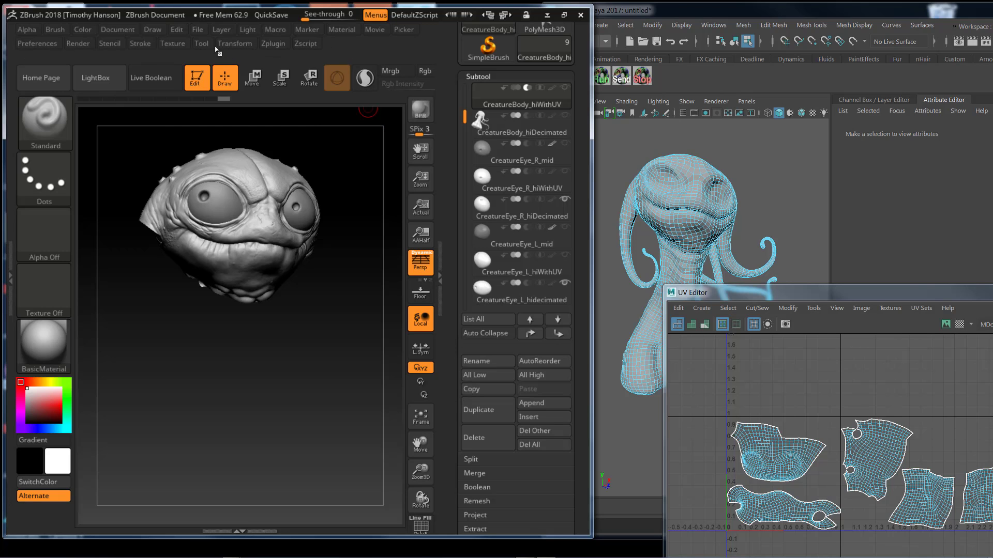
Step: Import diff.1001.tif from the creature's maps/tex/v001 folder as a texture and flip it vertically
left_click(174, 44)
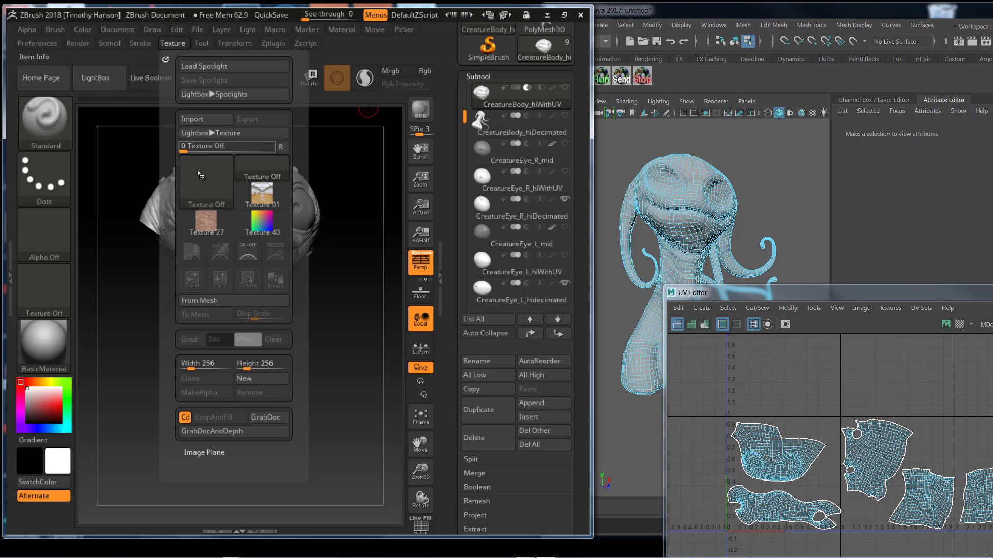
left_click(199, 120)
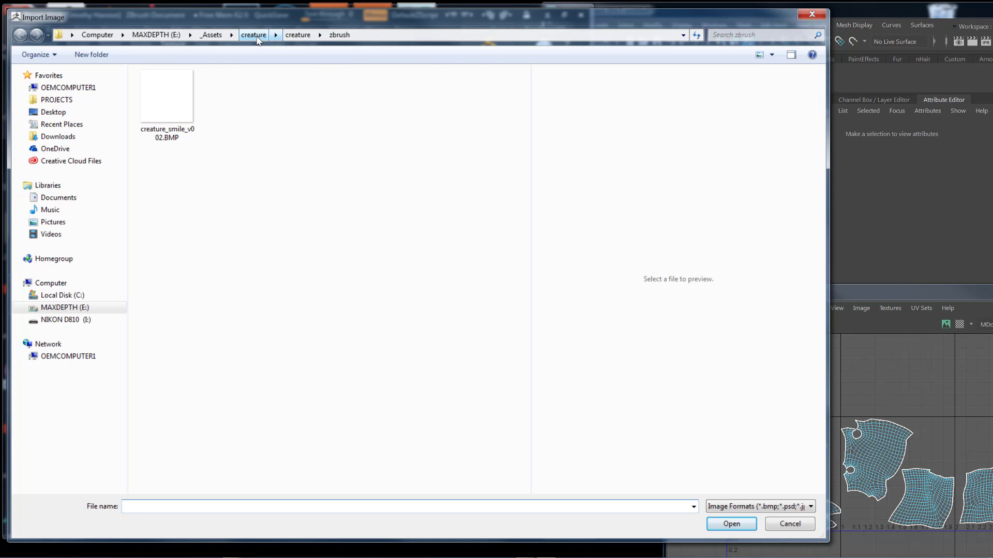
left_click(257, 37)
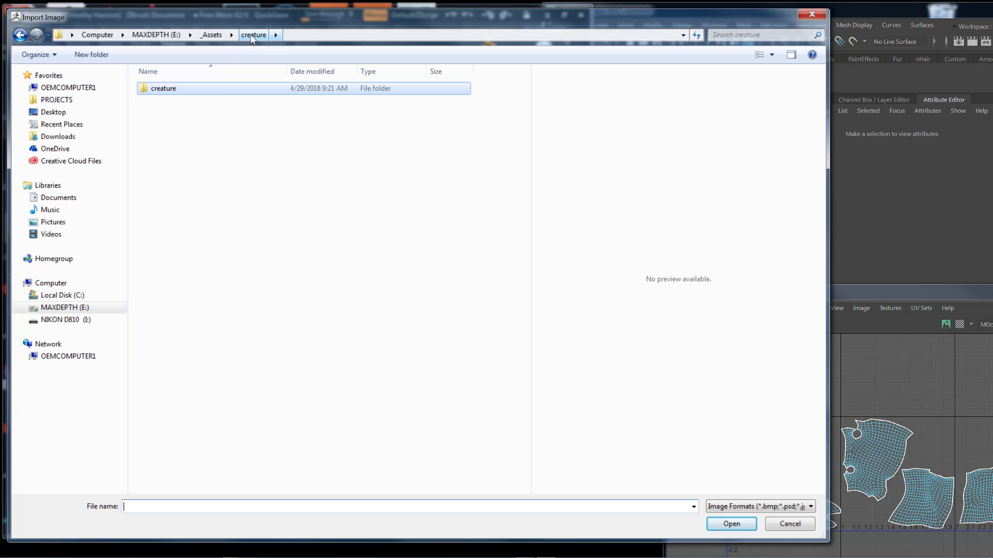
double_click(182, 89)
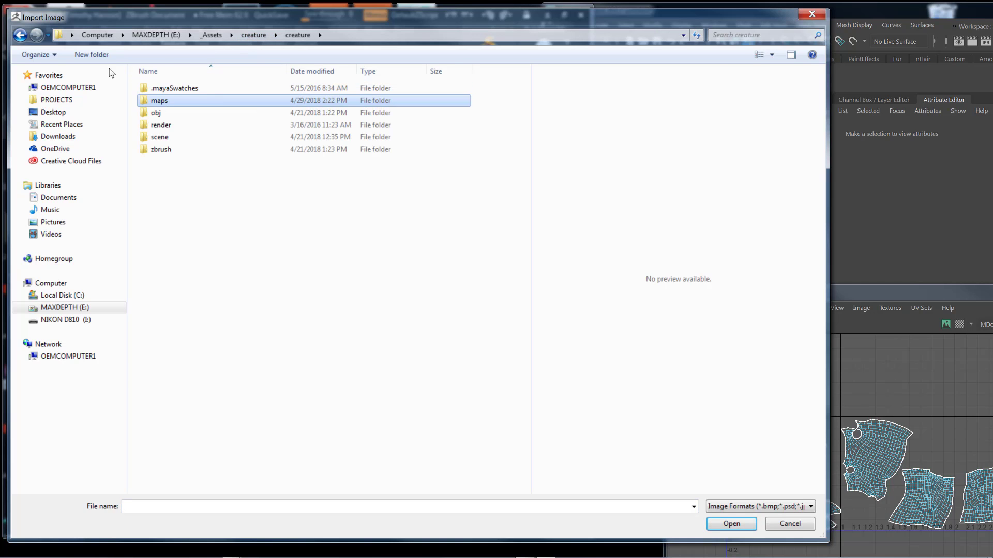
double_click(159, 101)
double_click(365, 100)
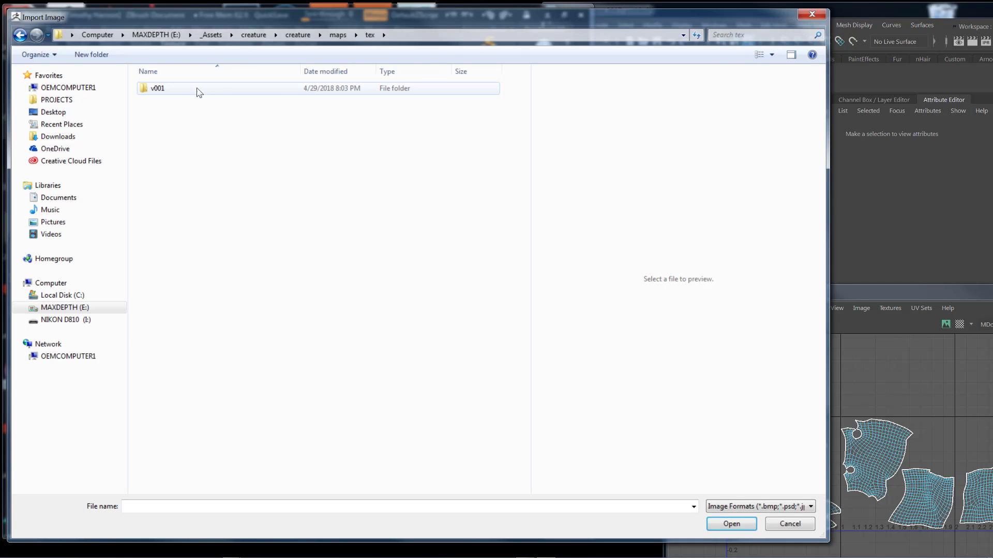
double_click(155, 88)
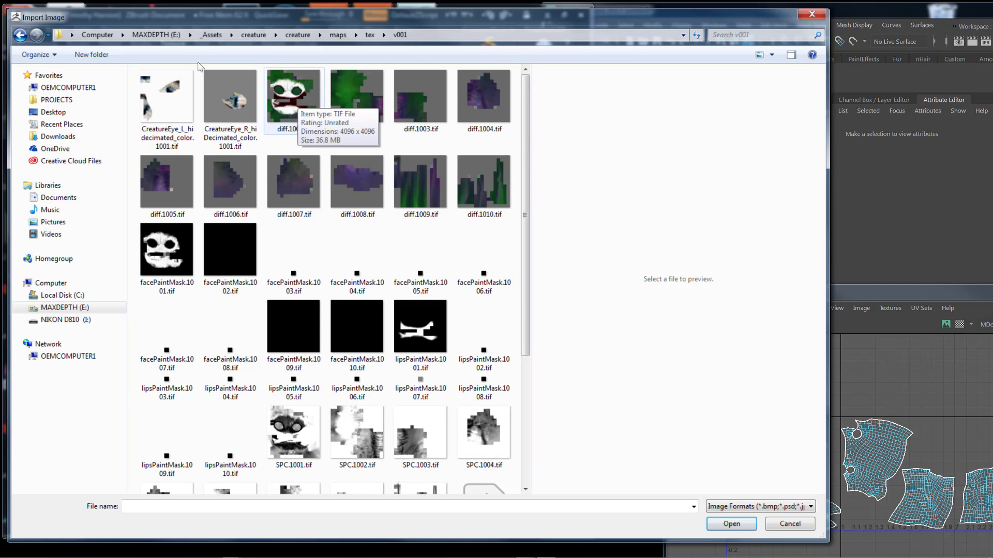
double_click(293, 98)
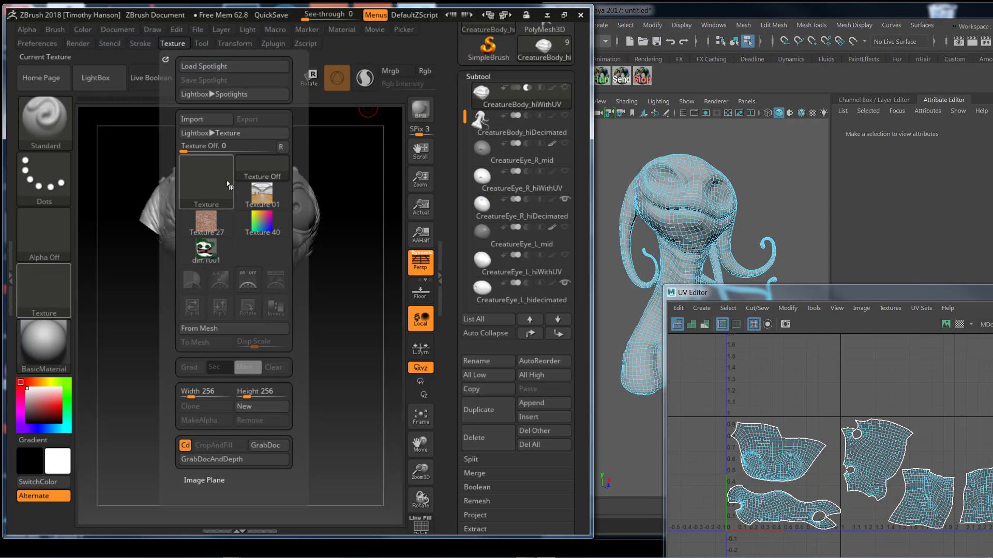
left_click(205, 251)
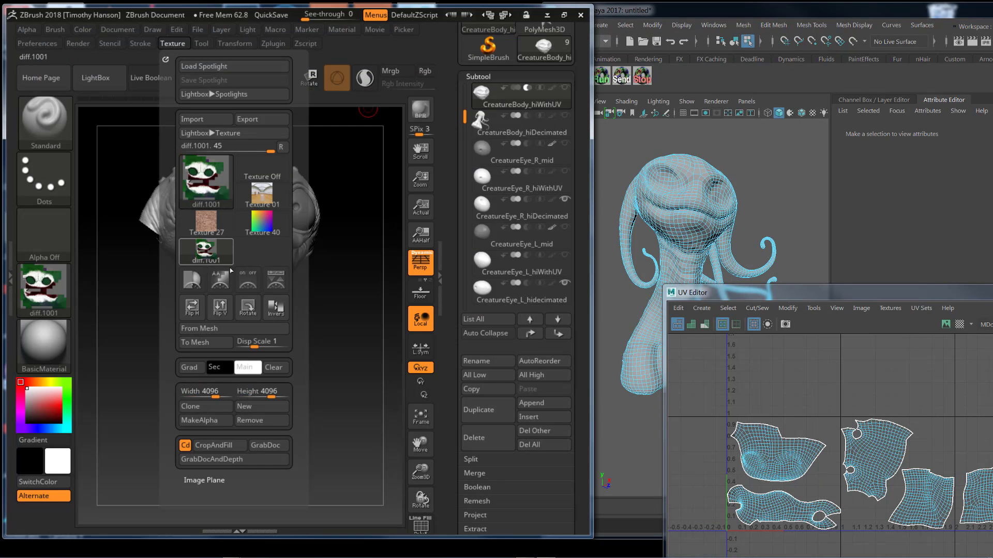
left_click(226, 310)
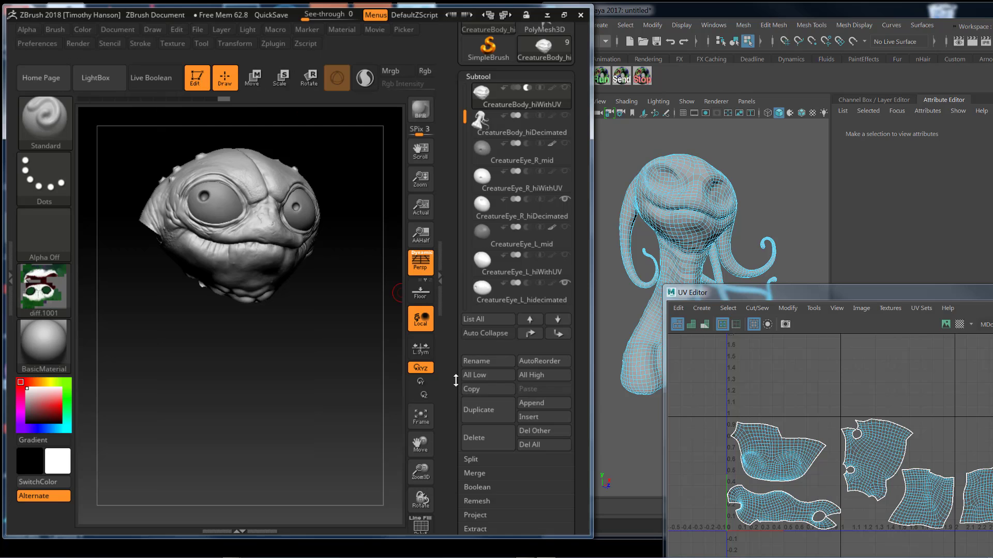
Step: Assign the diff.1001 texture as the texture map of the CreatureBody_hiWithUV subtool
scroll(452, 281, "down", 10)
scroll(452, 368, "down", 2)
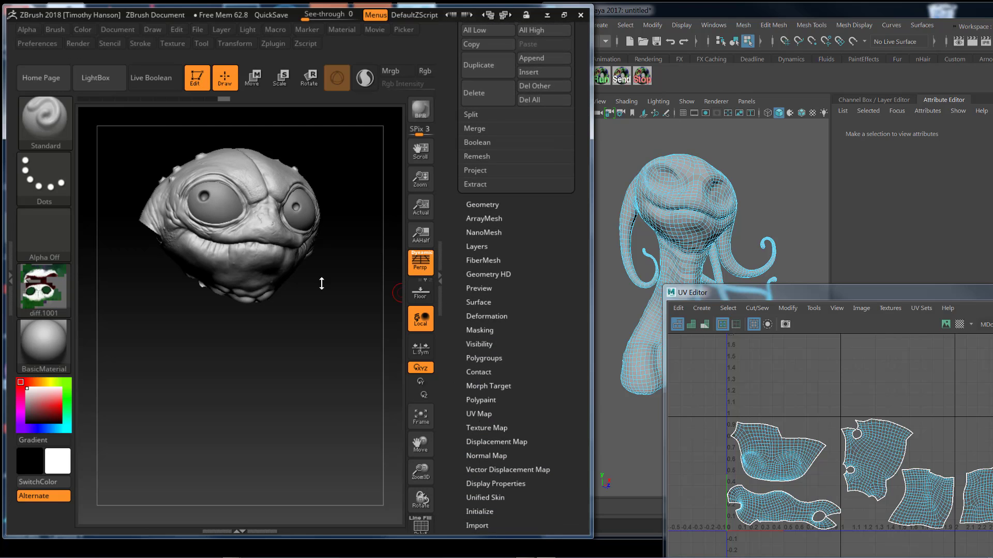
scroll(483, 147, "down", 10)
scroll(459, 113, "up", 7)
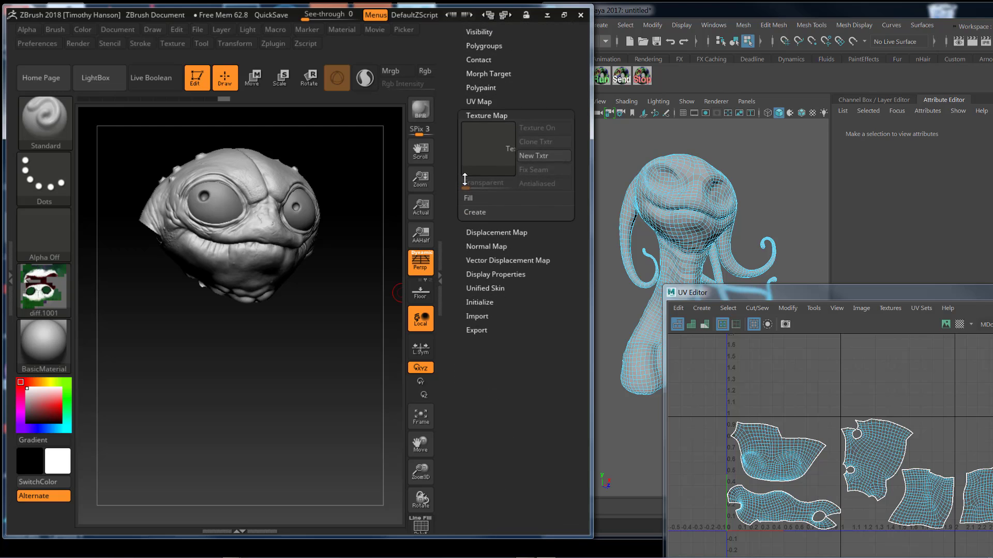
left_click(485, 139)
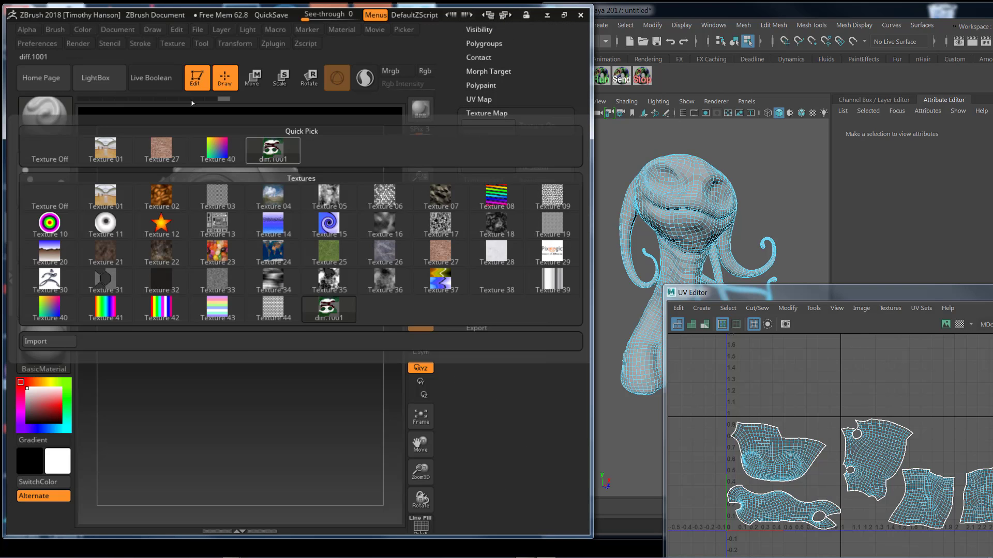
left_click(273, 150)
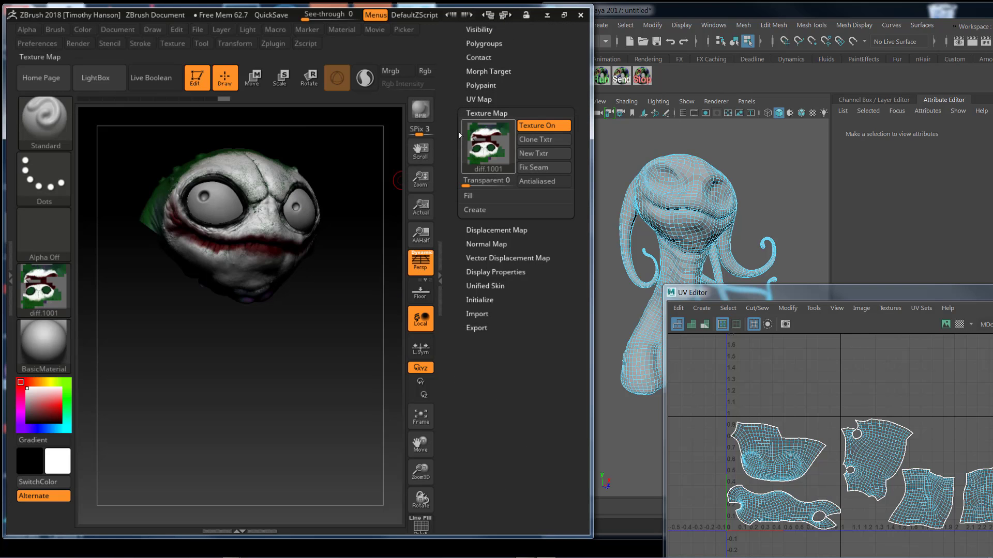
Step: Turn on Colorize for the creature's body and convert its texture map to polypaint
scroll(450, 159, "up", 3)
scroll(450, 159, "up", 1)
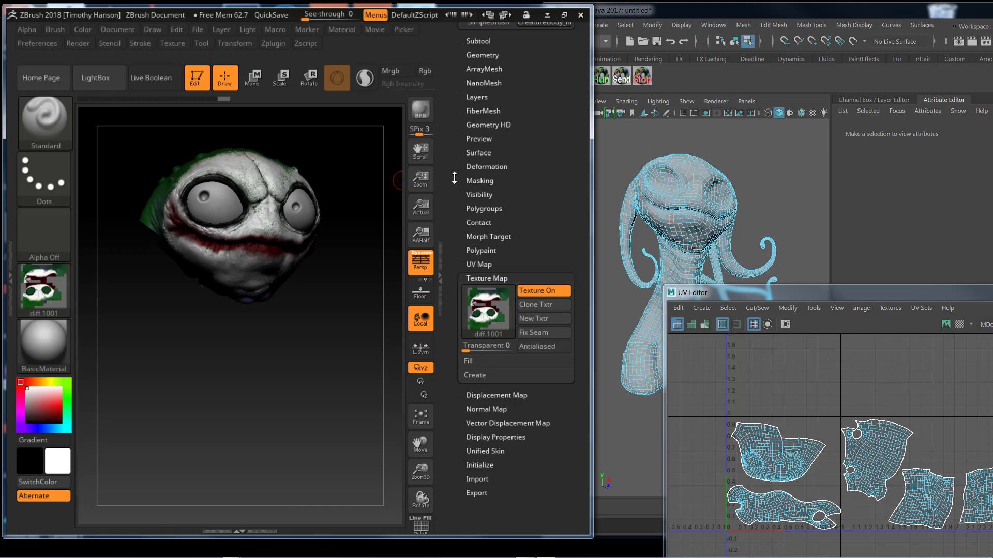
left_click(481, 251)
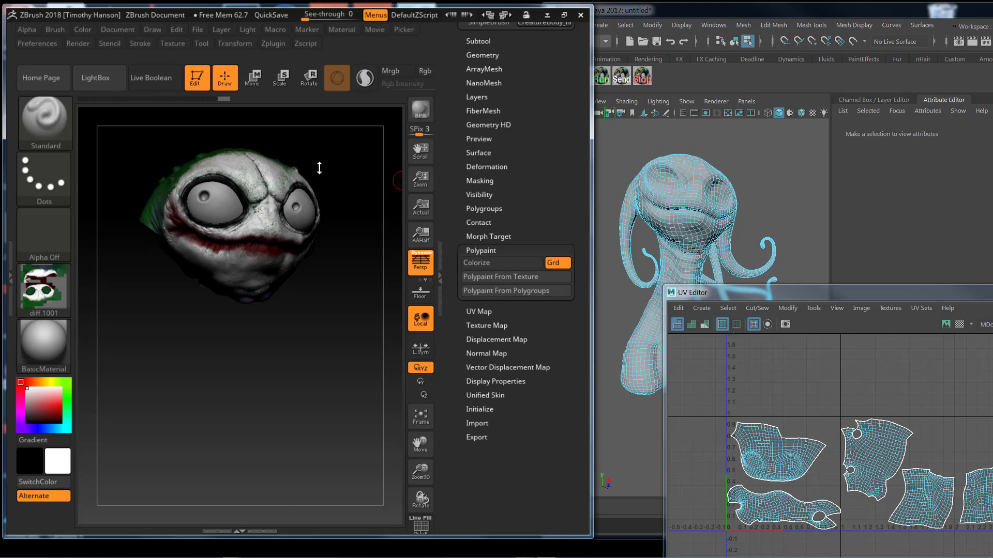
left_click(509, 264)
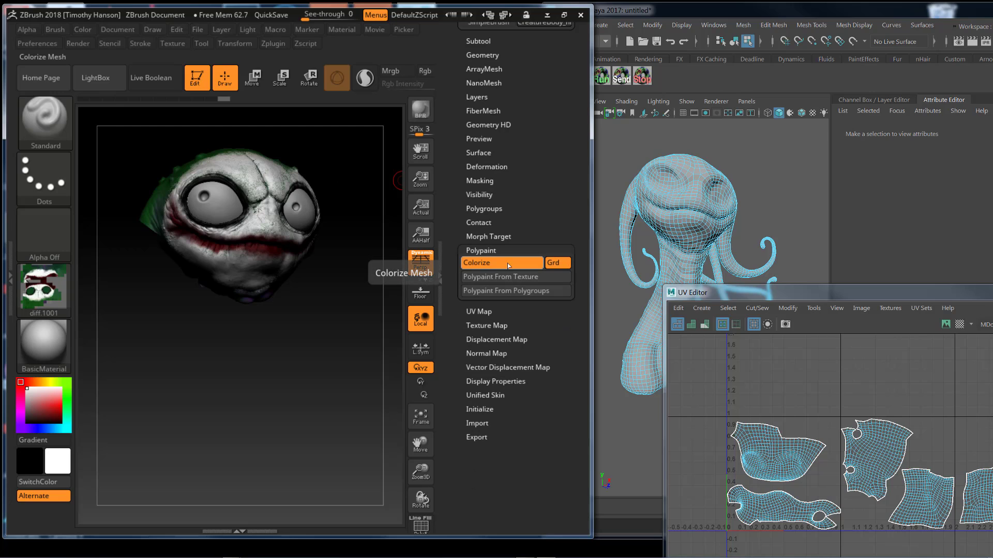
left_click(520, 278)
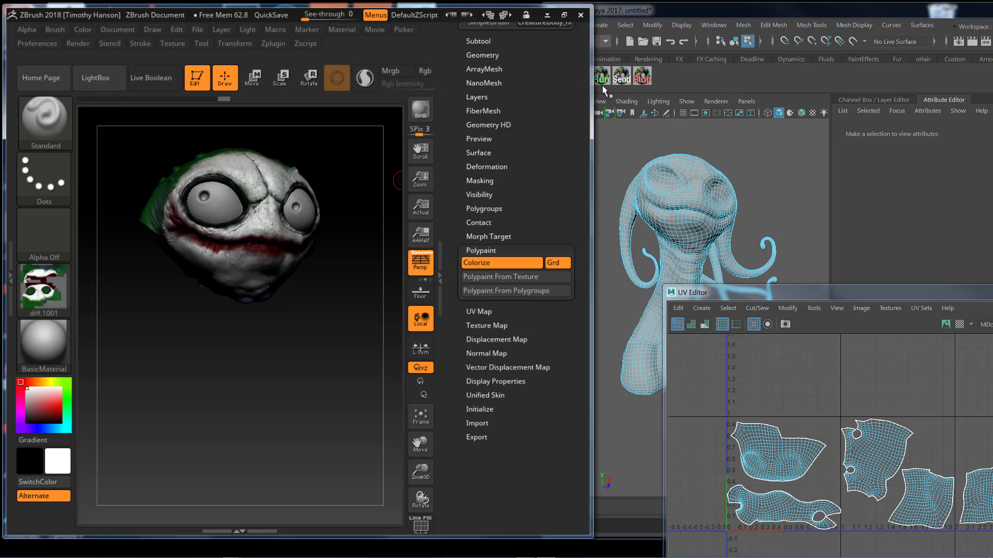
Step: Enable the brush's Mrgb channel and apply Polypaint From Texture to the visible head again
left_click_drag(593, 83, 746, 83)
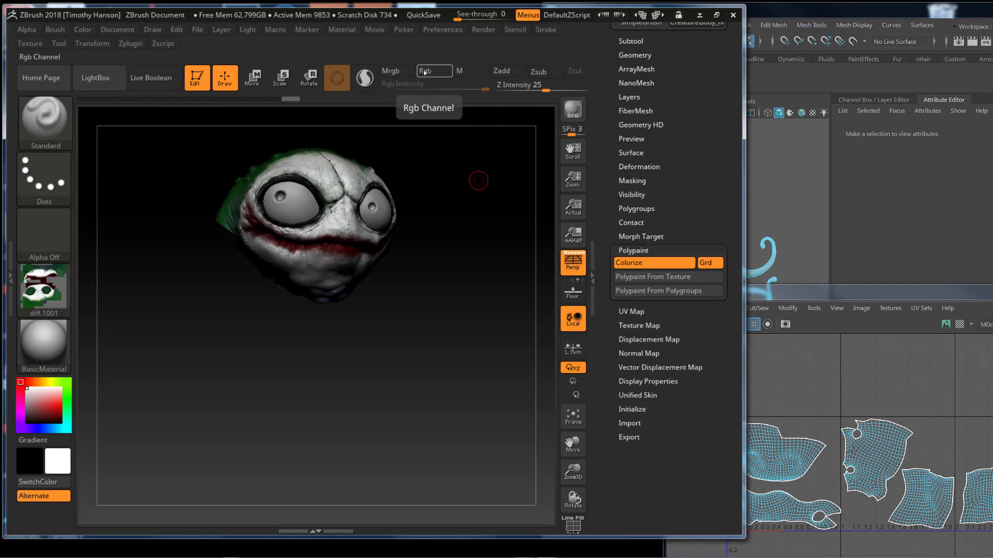
left_click(391, 71)
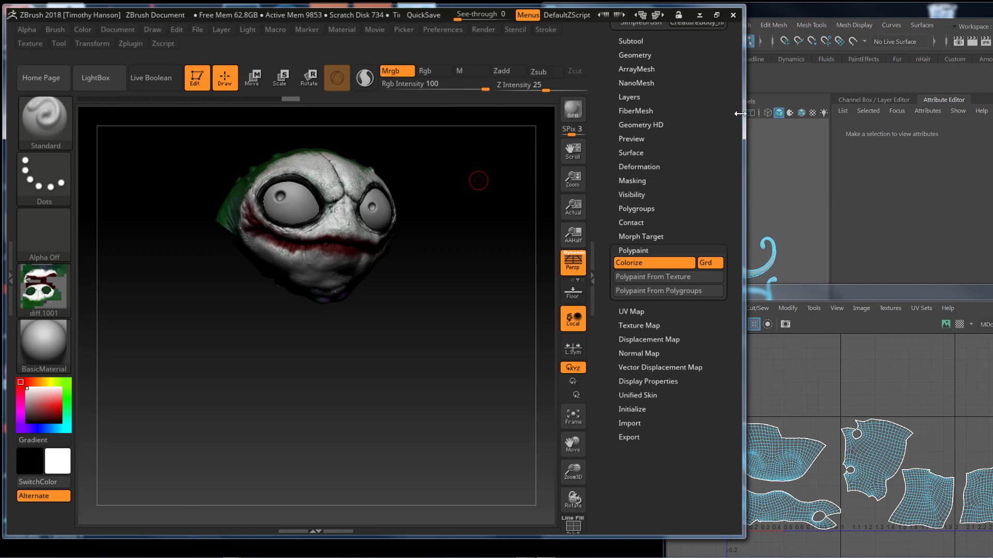
left_click_drag(740, 113, 532, 124)
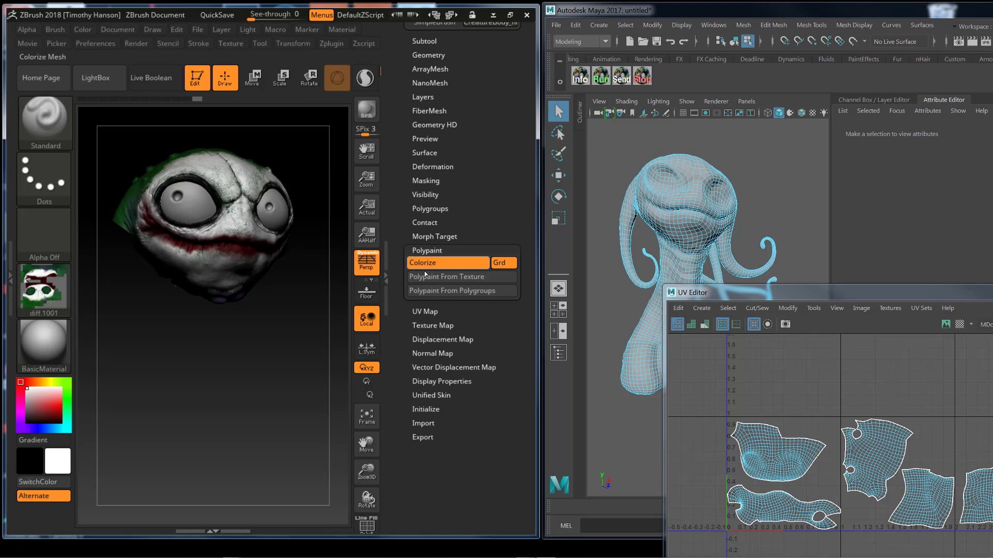
left_click(446, 277)
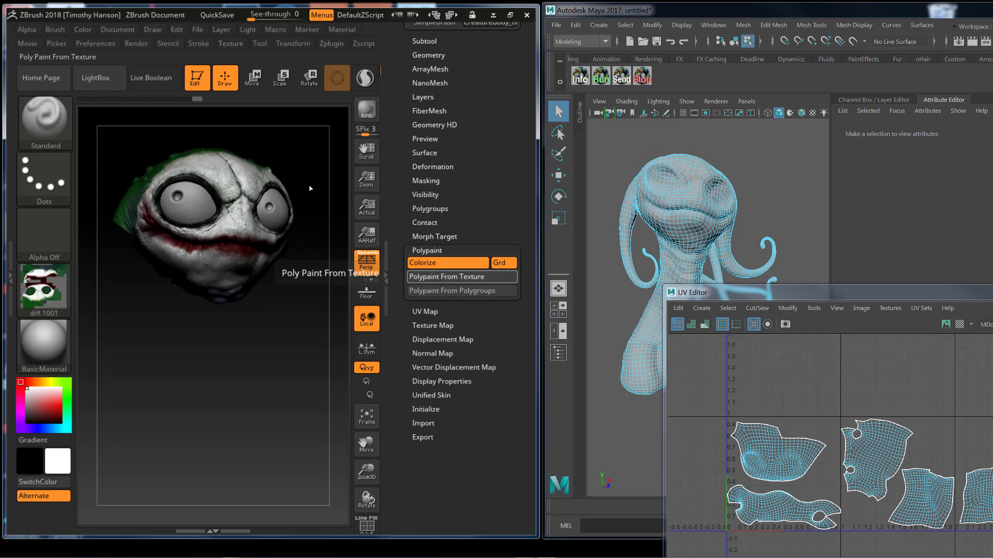
Step: Turn off the body's diff.1001 texture map display and enable Colorize to show the polypaint stored on the head
left_click_drag(400, 326, 405, 294)
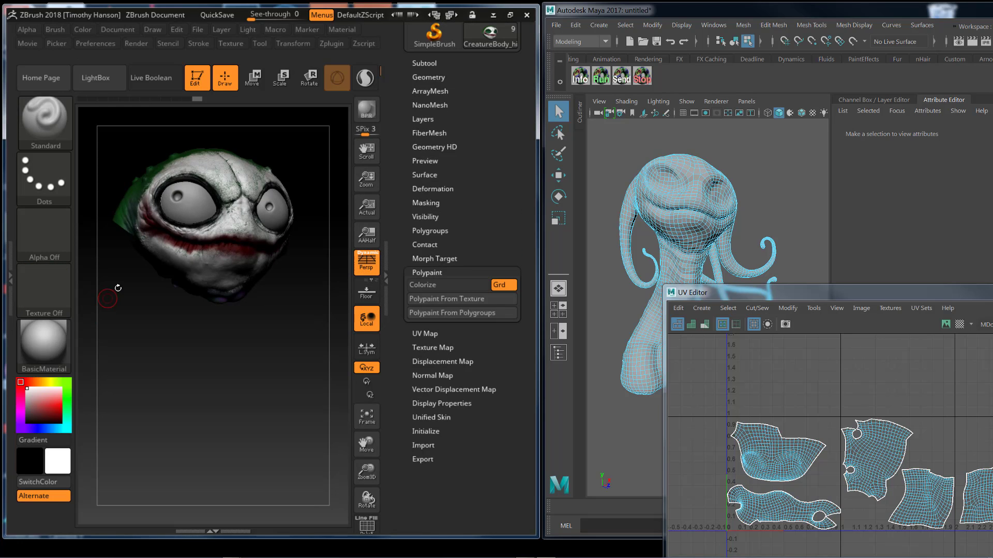
left_click_drag(272, 317, 250, 325, "alt")
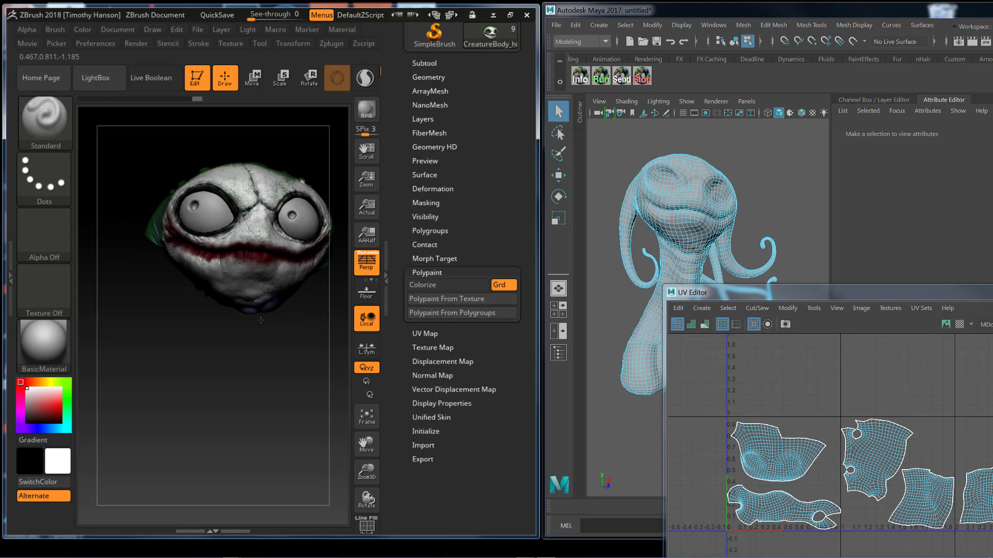
left_click(432, 347)
left_click(482, 312)
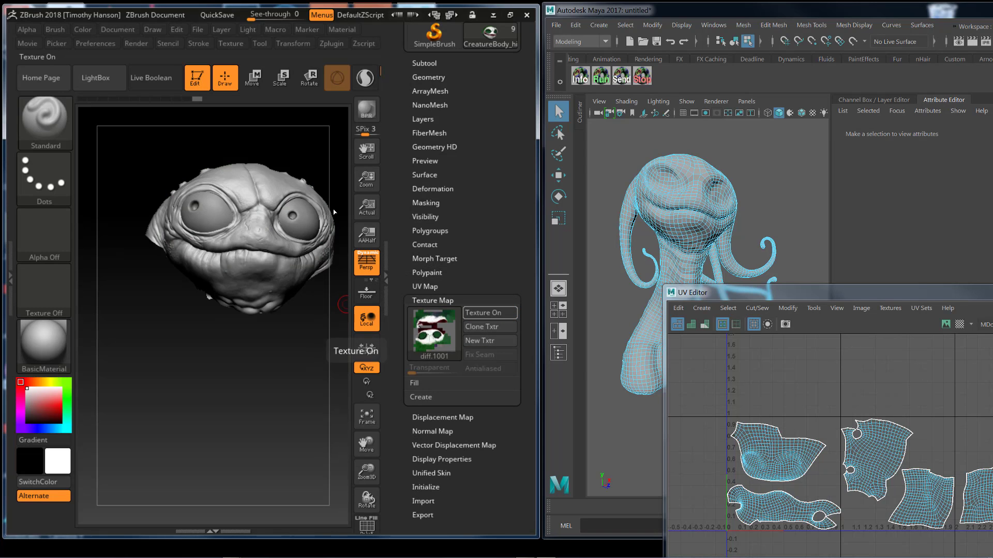
left_click(428, 273)
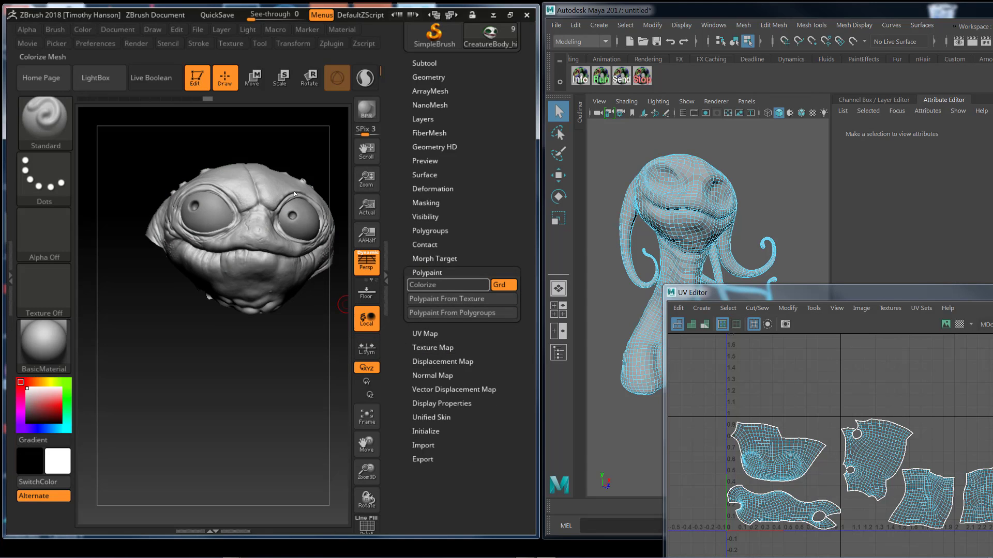
left_click(423, 284)
left_click(423, 285)
left_click(423, 285)
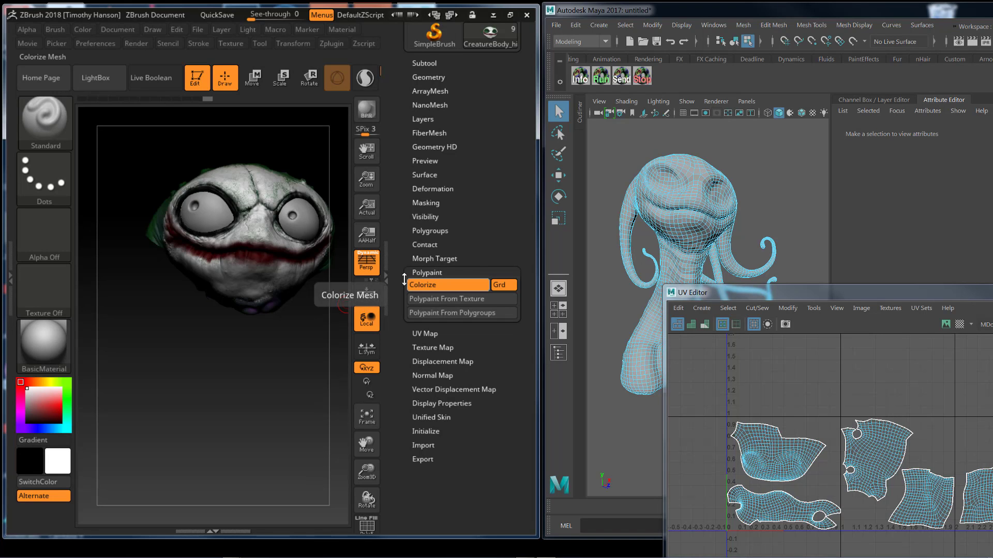
mouse_move(277, 328)
left_mouse_down()
mouse_move(250, 337)
mouse_move(270, 346)
mouse_move(250, 342)
left_mouse_up()
Step: Invert the body's visibility to show the unpainted parts, and in Maya inspect the creature's UV shells in the second UDIM tile
key("ctrl+shift")
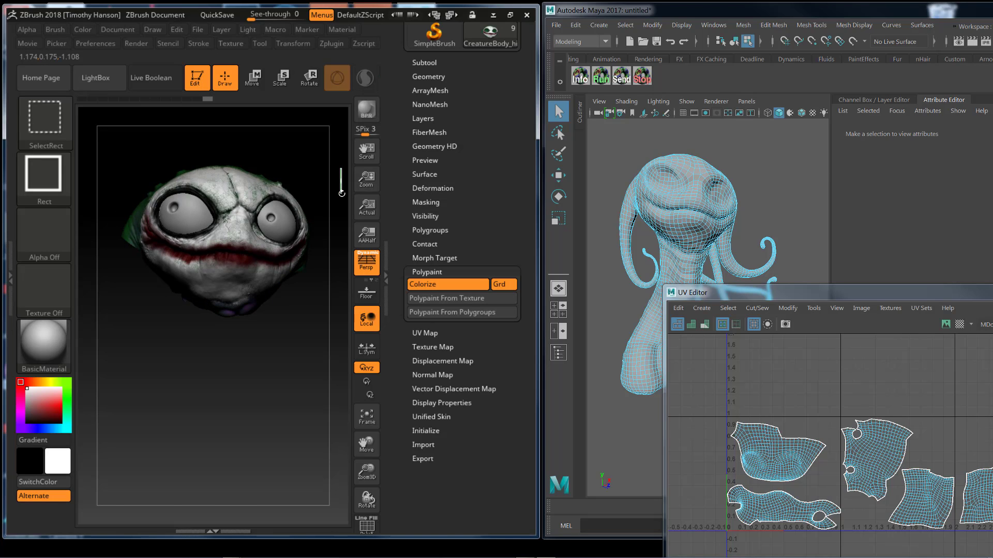
left_click_drag(341, 193, 340, 194, "ctrl+shift")
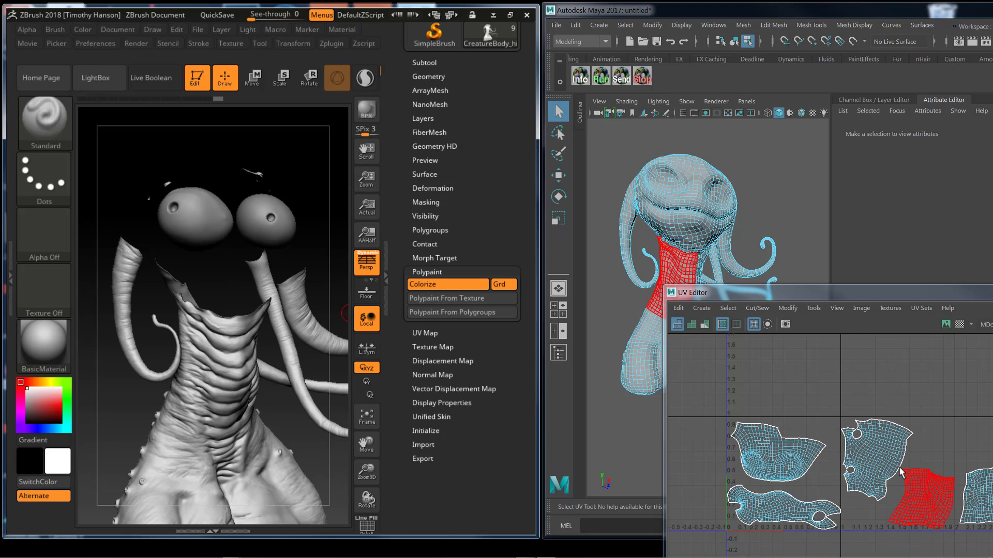
left_click_drag(765, 160, 820, 189, "alt")
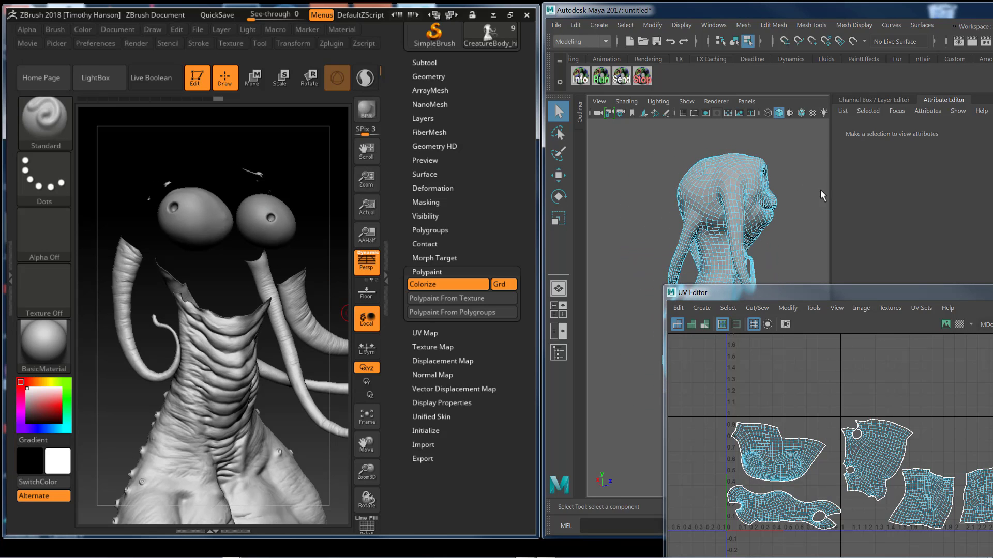
left_click_drag(688, 174, 756, 217, "alt")
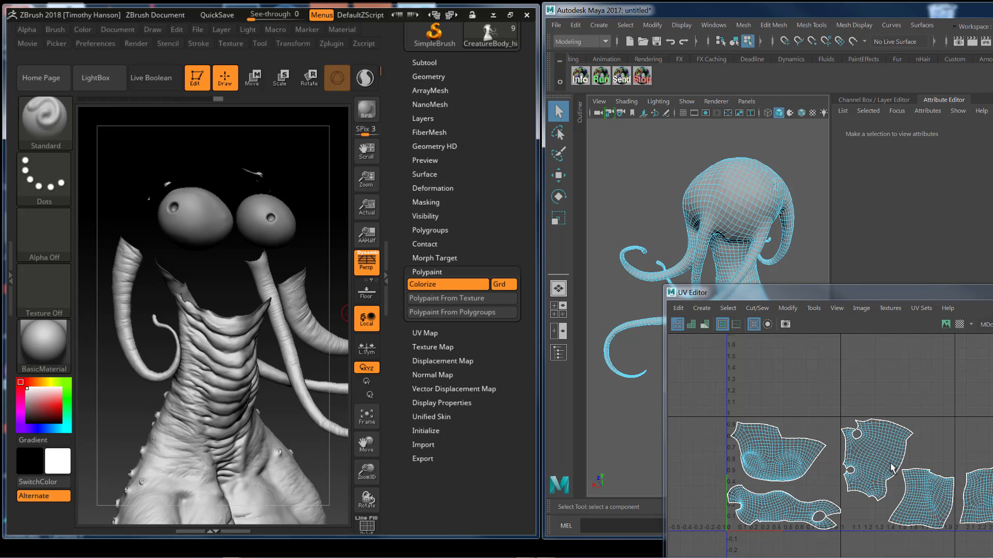
left_click(935, 496)
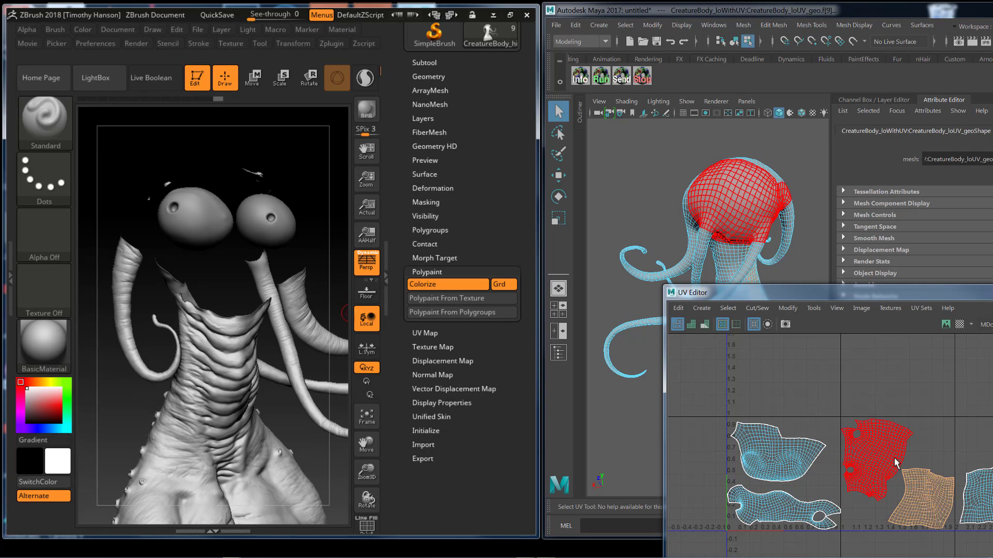
Step: Isolate the back-of-head and neck polygroups of the ZBrush body, matching the UV shells of the second UDIM tile
left_click_drag(131, 414, 234, 404)
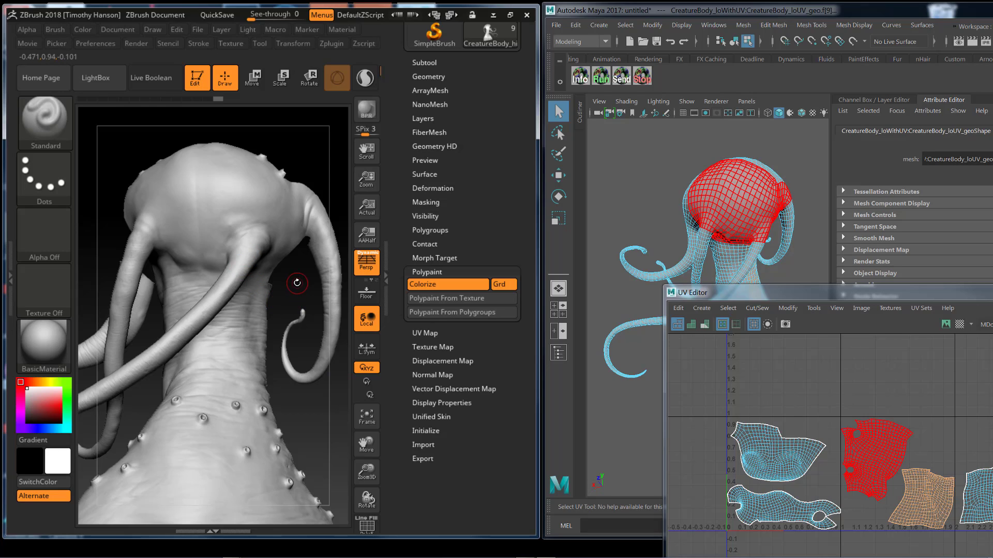
key("ctrl+shift")
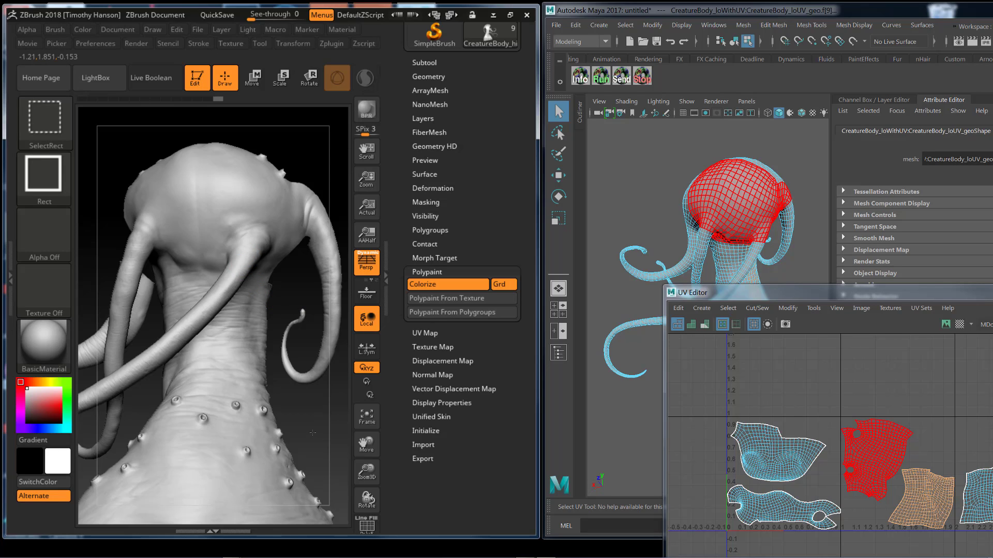
left_click(312, 432, "ctrl+shift")
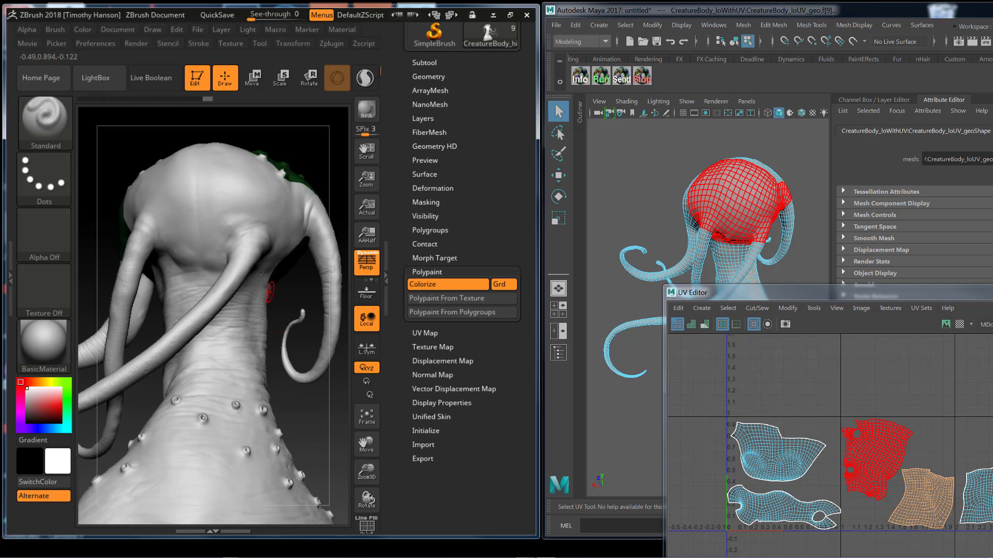
key("ctrl+shift")
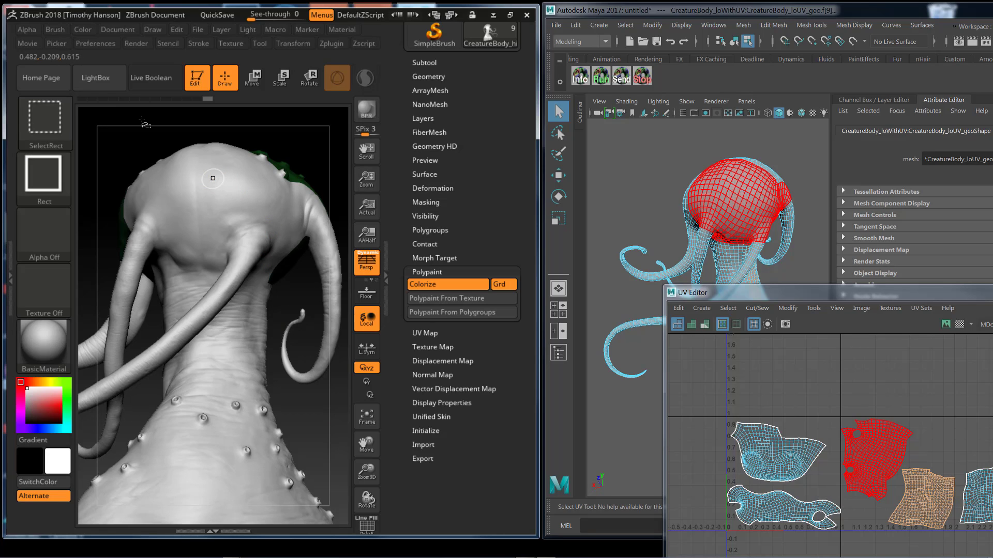
left_click_drag(142, 119, 268, 280, "ctrl+shift")
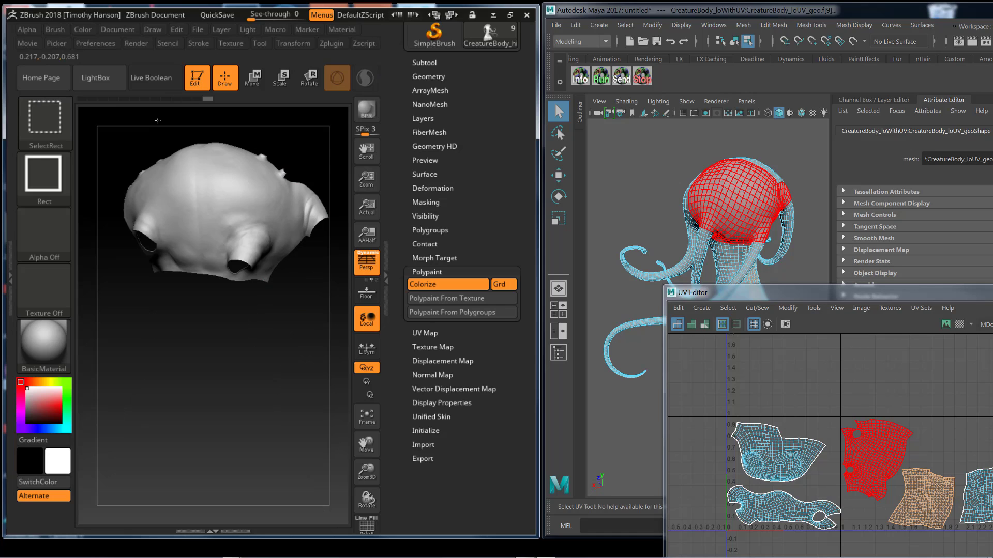
left_click(300, 268, "ctrl+shift")
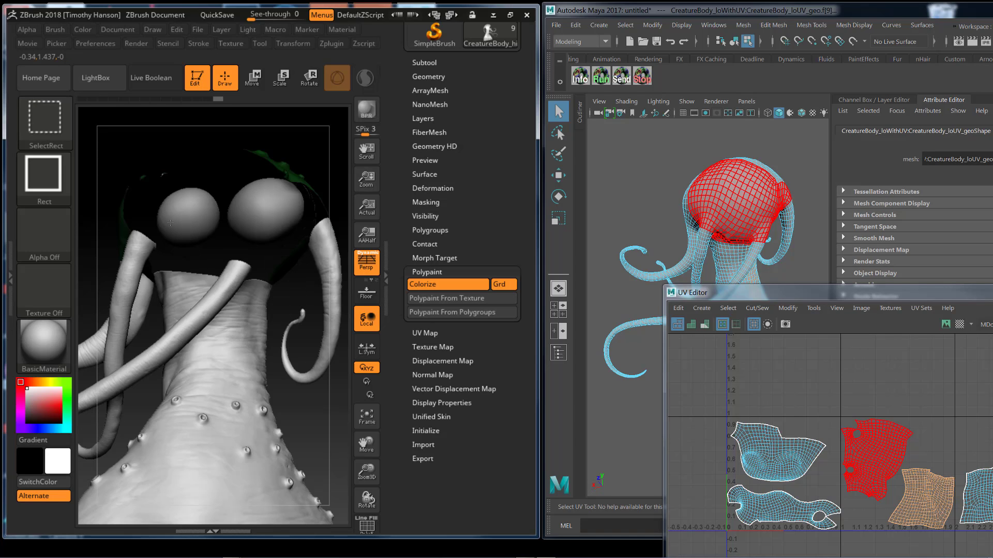
left_click(255, 335, "ctrl+shift")
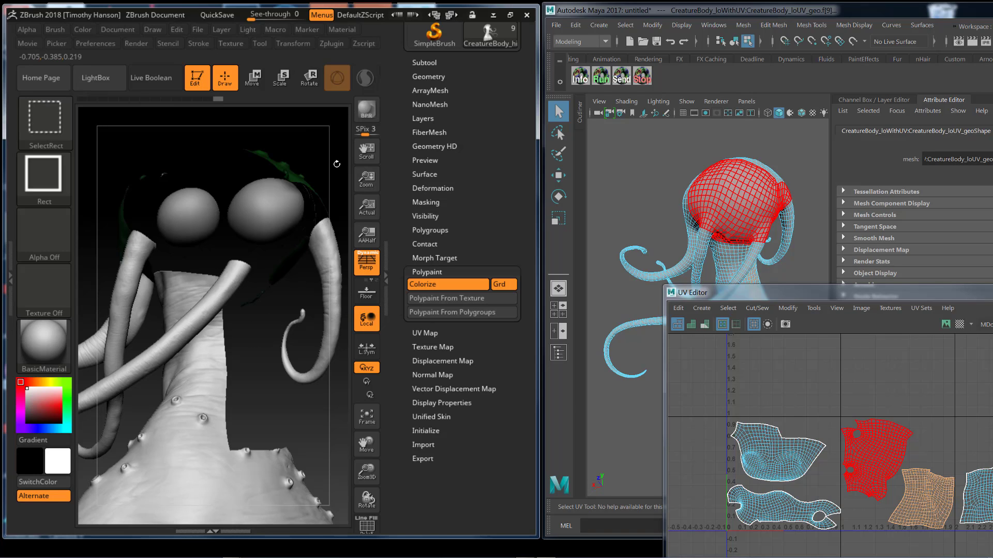
left_click(316, 155, "ctrl+shift")
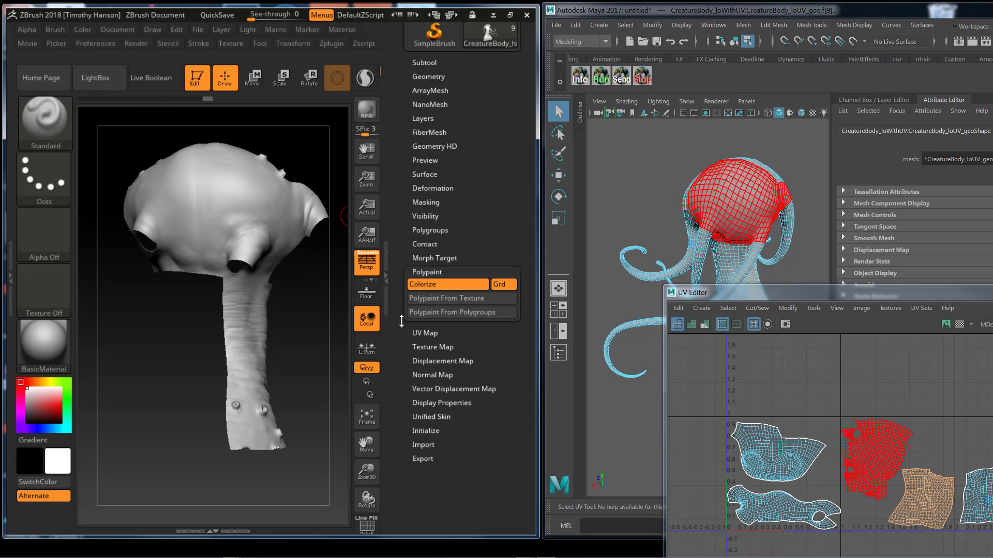
Step: Import diff.1002.tif from the creature's maps/tex/v001 folder as a texture and flip it vertically
left_click(231, 44)
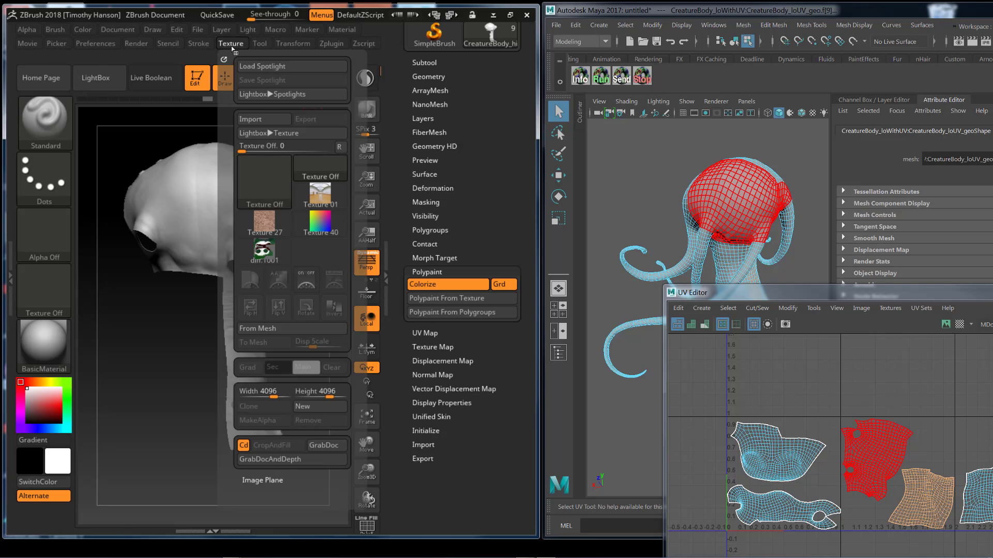
left_click(261, 121)
left_click(360, 98)
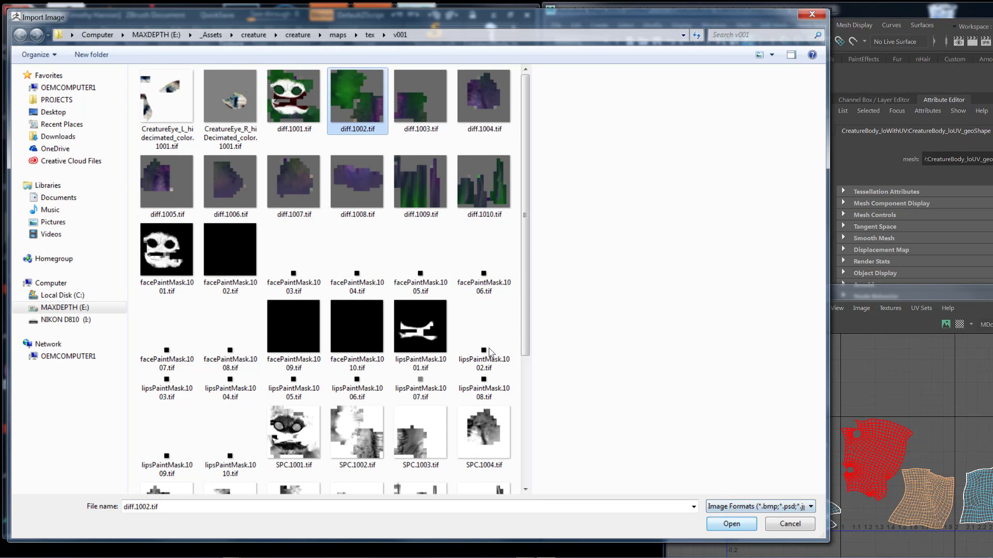
left_click(732, 523)
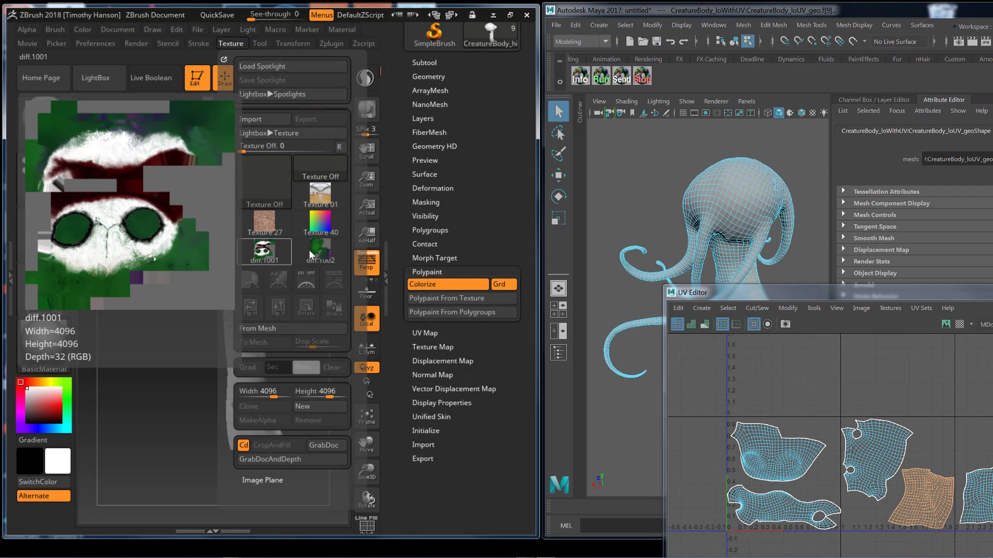
left_click(279, 307)
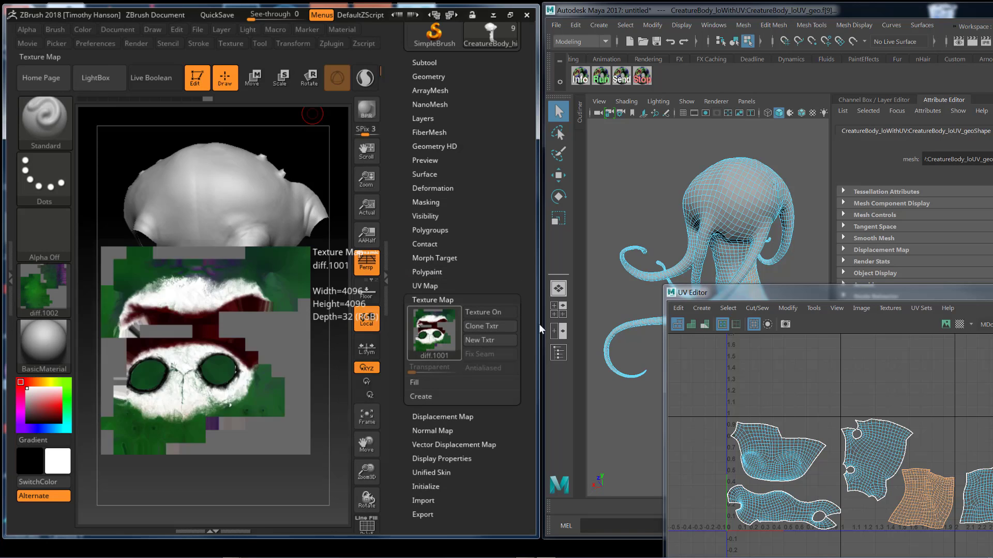
Step: Assign diff.1002 as the body's texture map and convert it to polypaint on the visible back of the head and neck
left_click(434, 333)
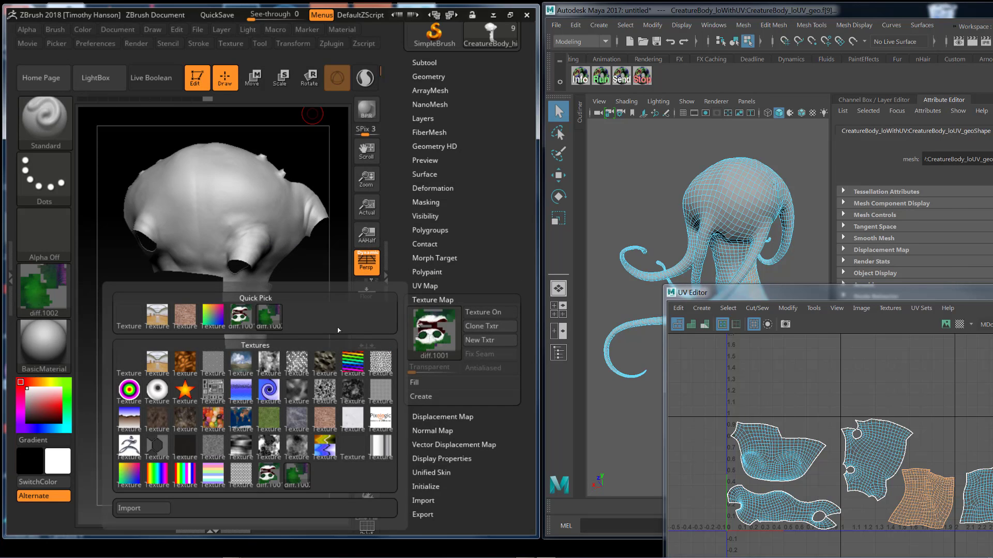
left_click(269, 317)
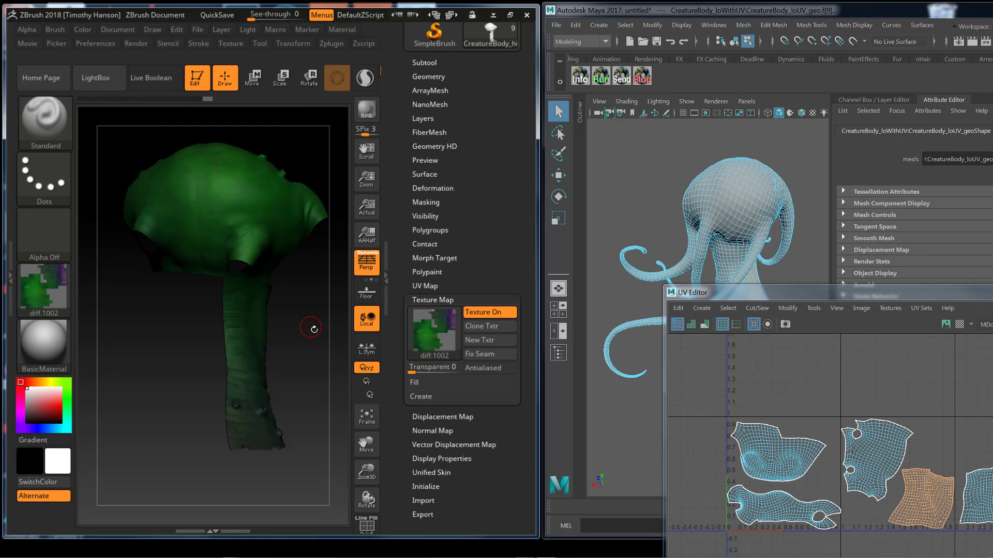
left_click_drag(311, 327, 153, 315)
left_click(427, 272)
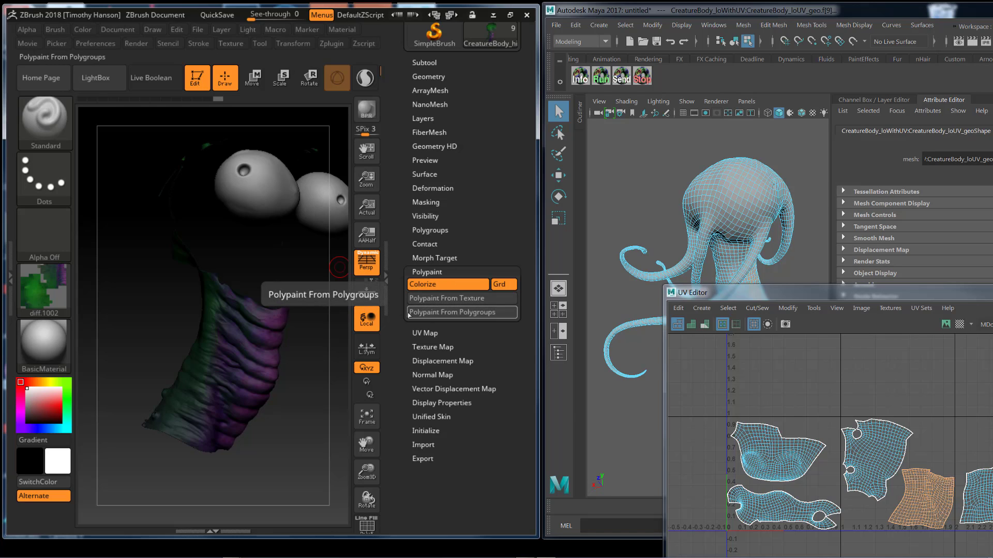
scroll(498, 290, "down", 1)
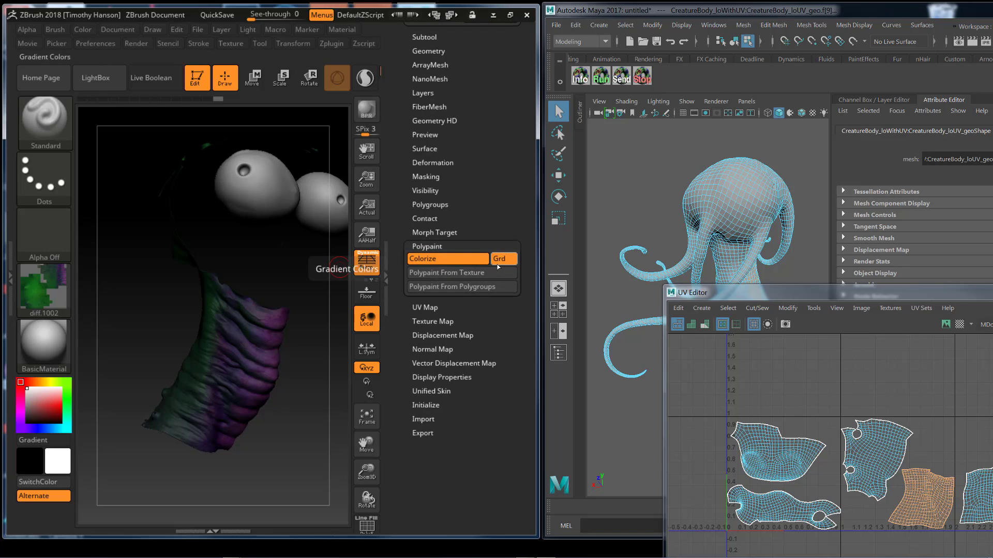
Step: Clear the active texture by choosing Texture Off, and check the body's texture map and Colorize display
left_click(44, 290)
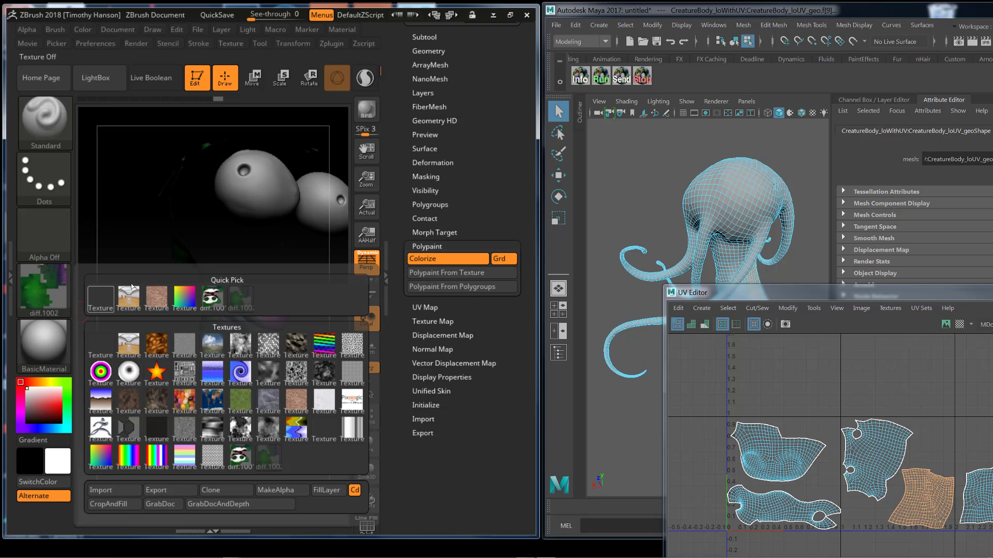
left_click(101, 298)
left_click(424, 320)
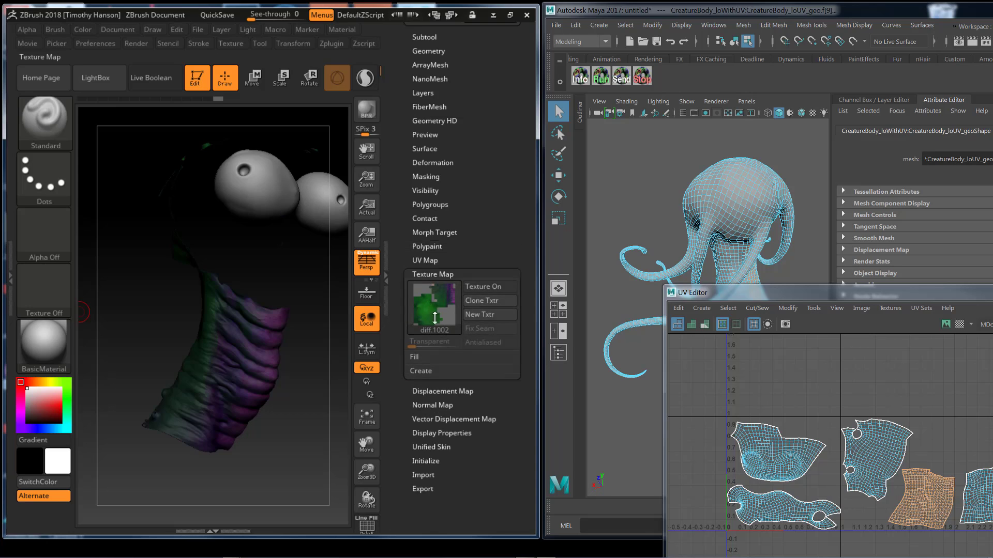
left_click(417, 247)
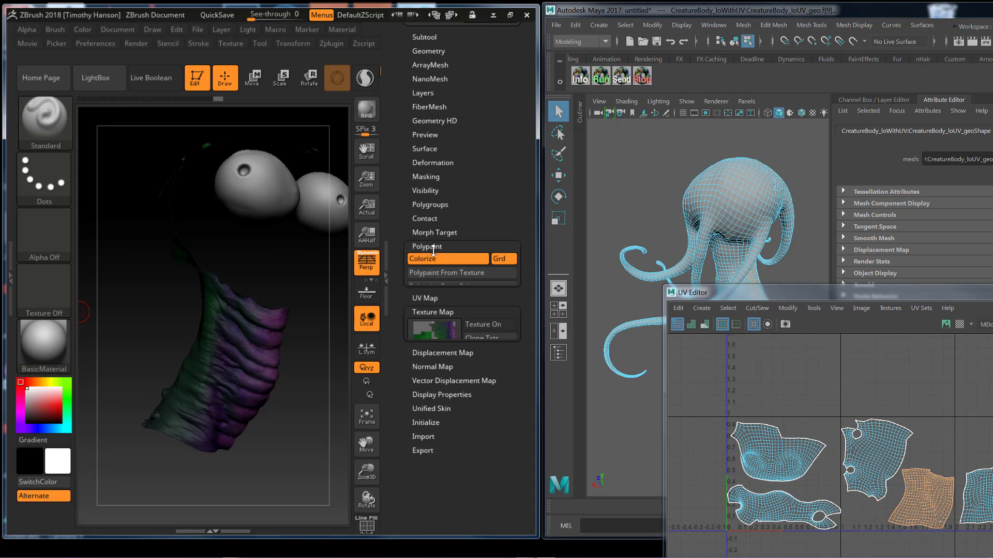
left_click(448, 259)
left_click(447, 258)
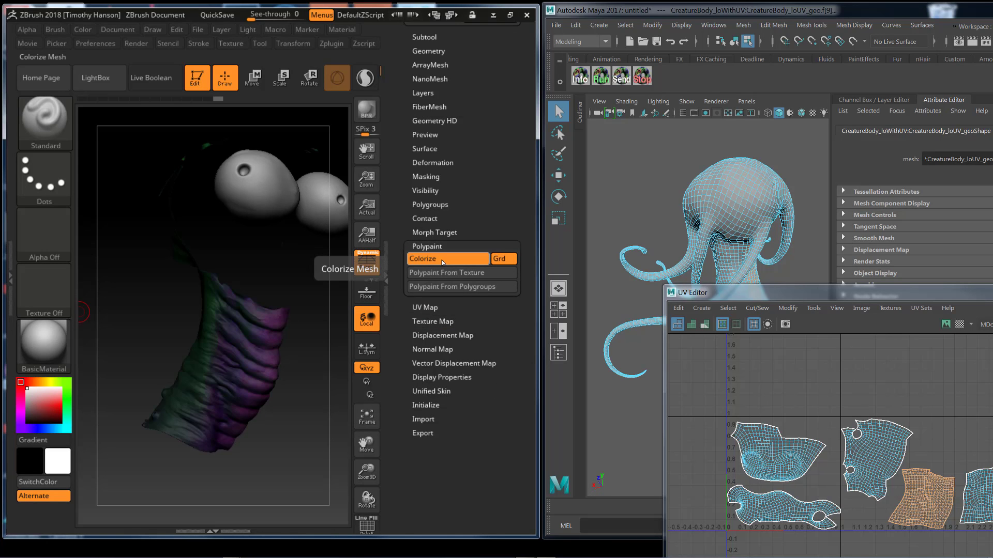
Step: Unhide the whole body to review the head and neck polypaint, and look at the remaining UV tiles in Maya
key("ctrl+shift")
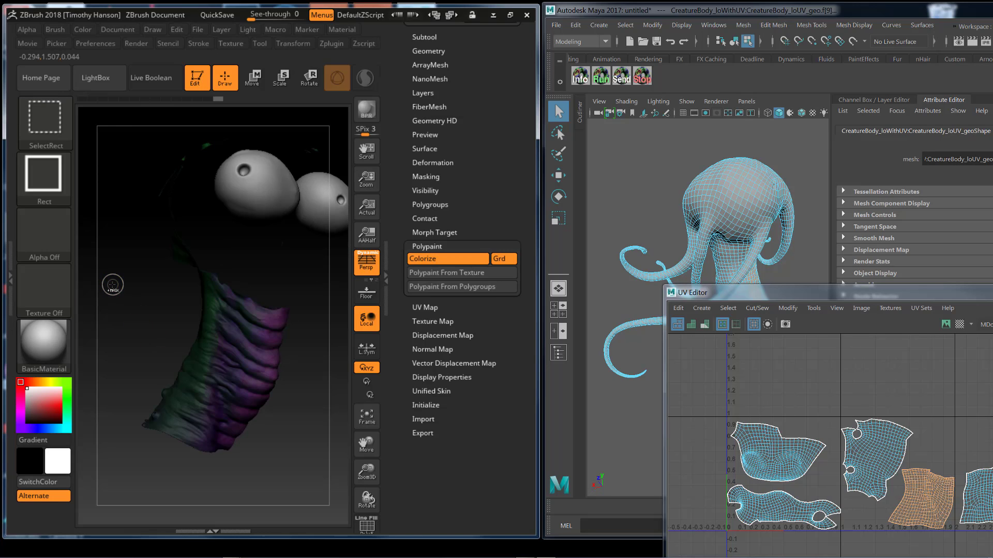
left_click(114, 285, "ctrl+shift")
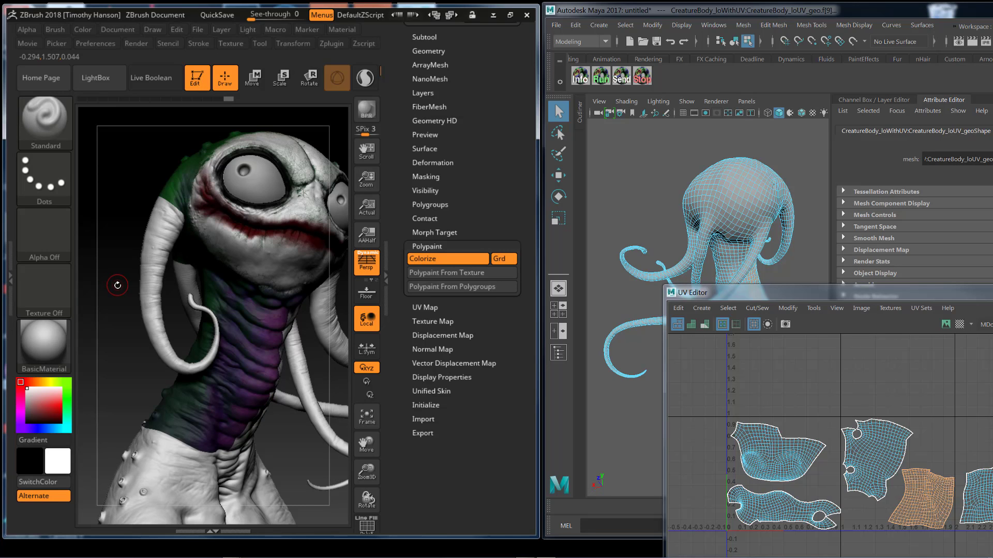
mouse_move(137, 377)
left_mouse_down()
mouse_move(118, 368)
mouse_move(138, 353)
left_mouse_up()
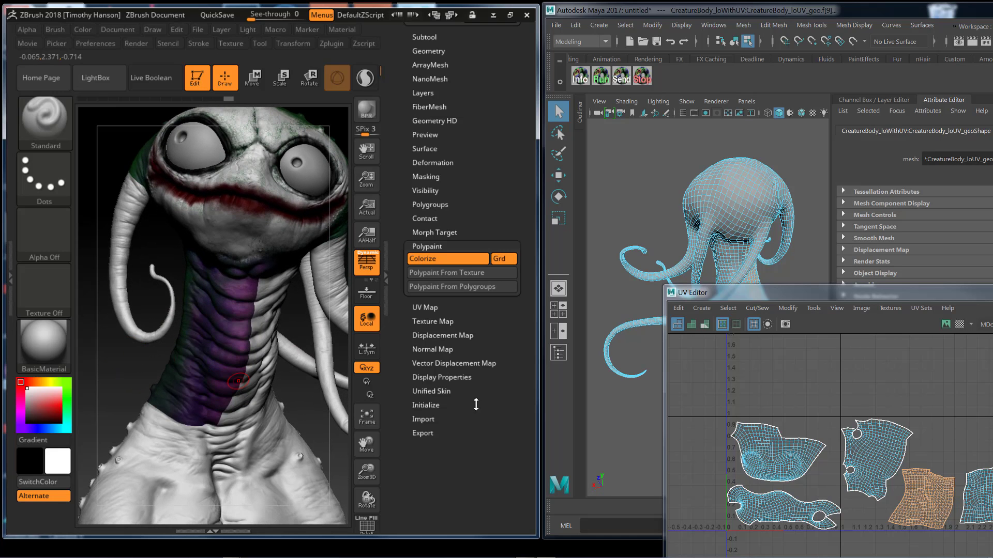
middle_click_drag(904, 393, 798, 388, "alt")
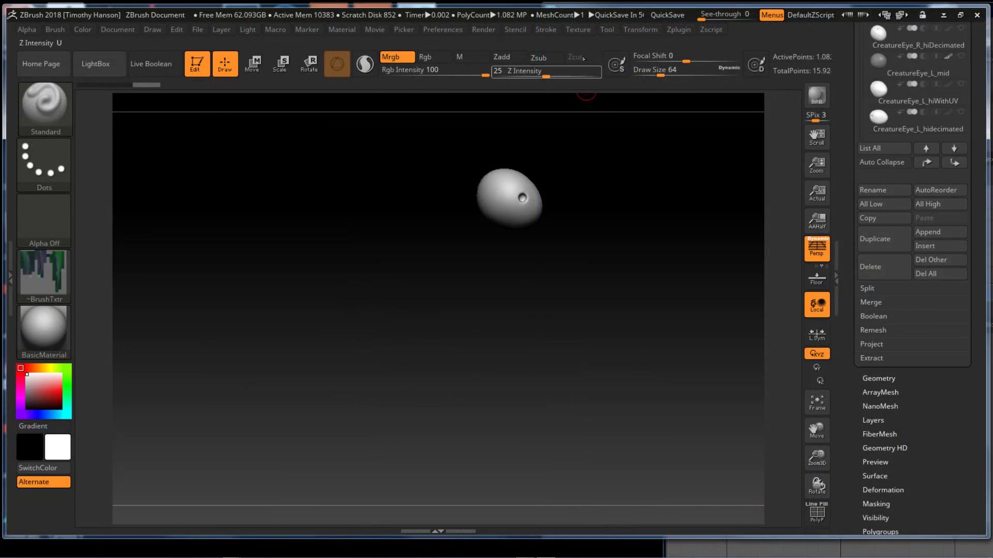
Step: Flip the CreatureEye_R_hiDecimated_color.1001 texture vertically and assign it as the texture map of the right eye
left_click(578, 30)
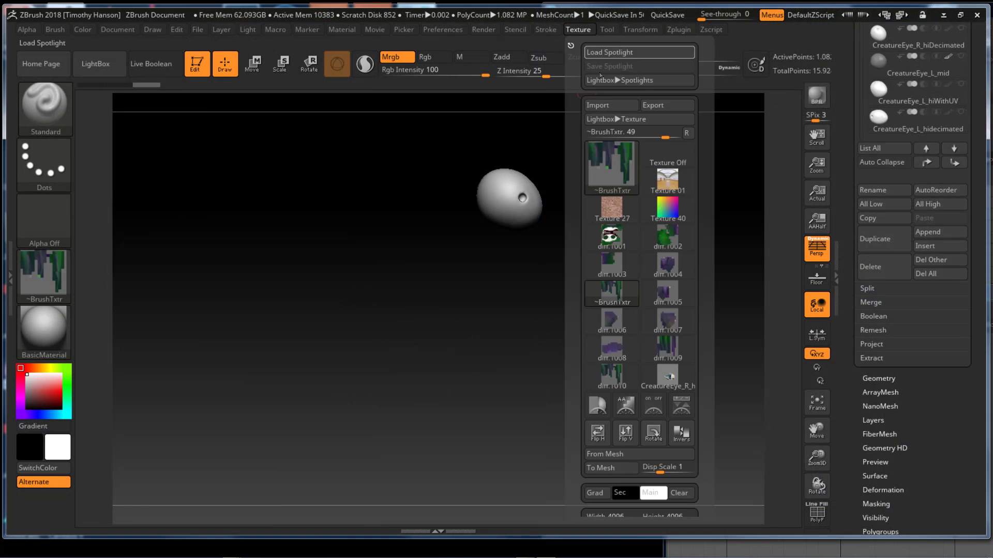
left_click(664, 376)
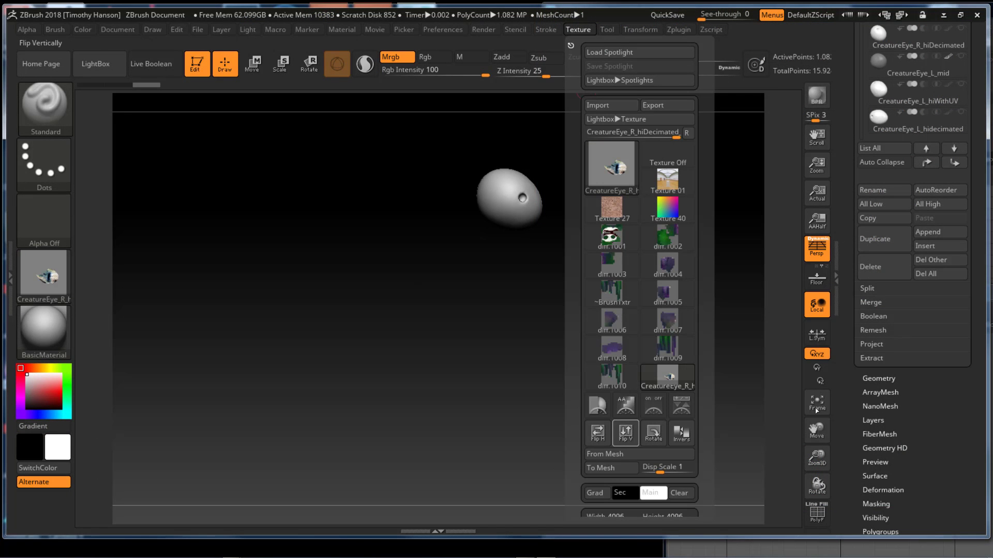
left_click_drag(849, 439, 840, 337)
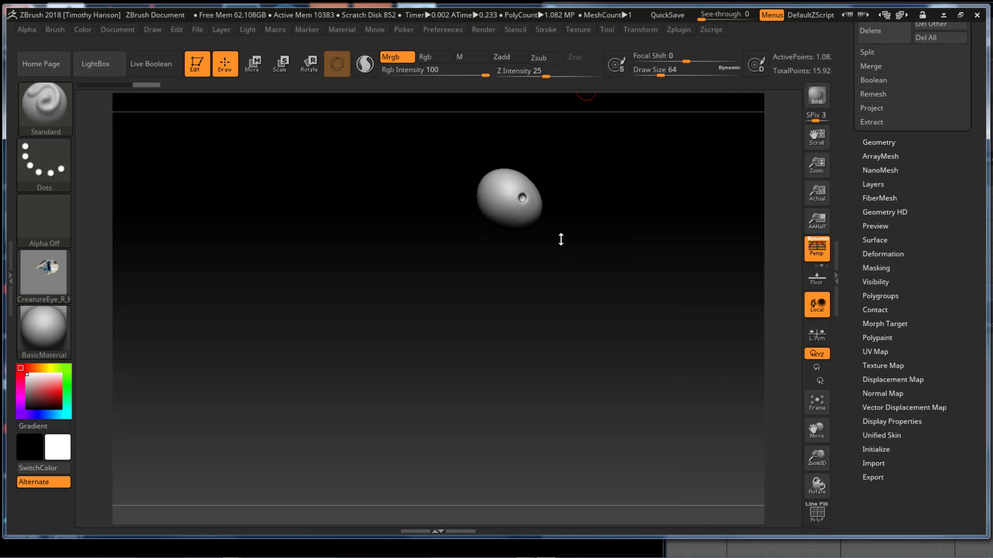
left_click_drag(876, 365, 881, 311)
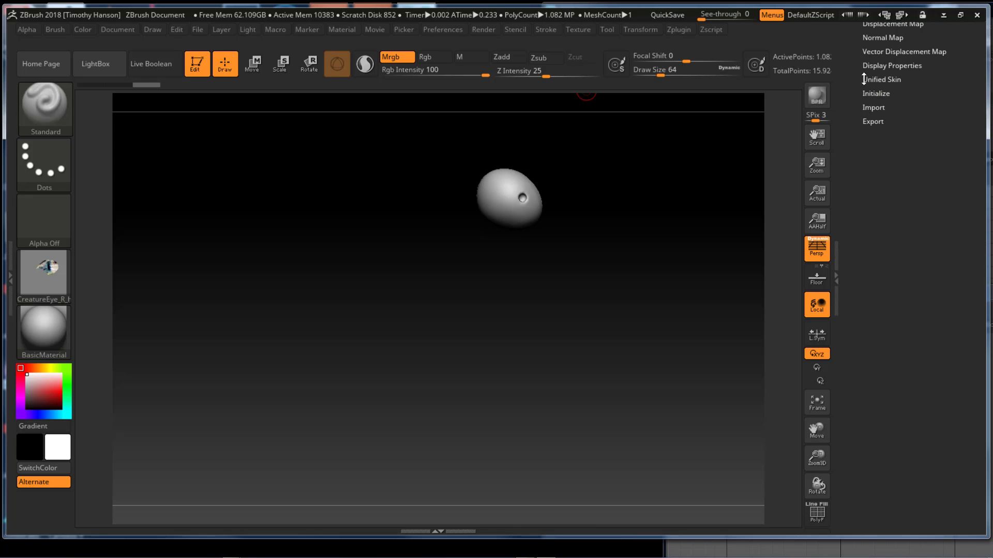
left_click_drag(864, 79, 863, 313)
left_click(883, 170)
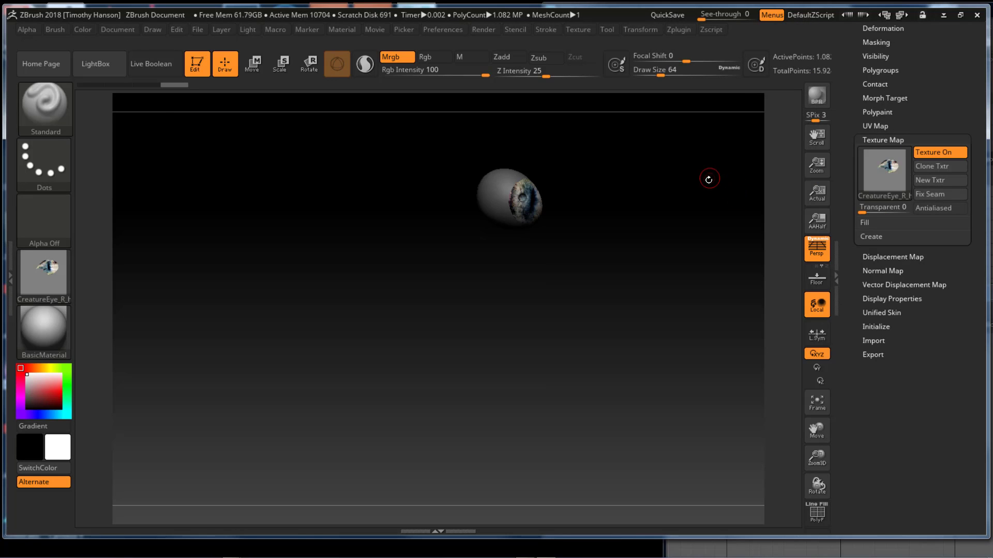
left_click_drag(707, 201, 606, 202)
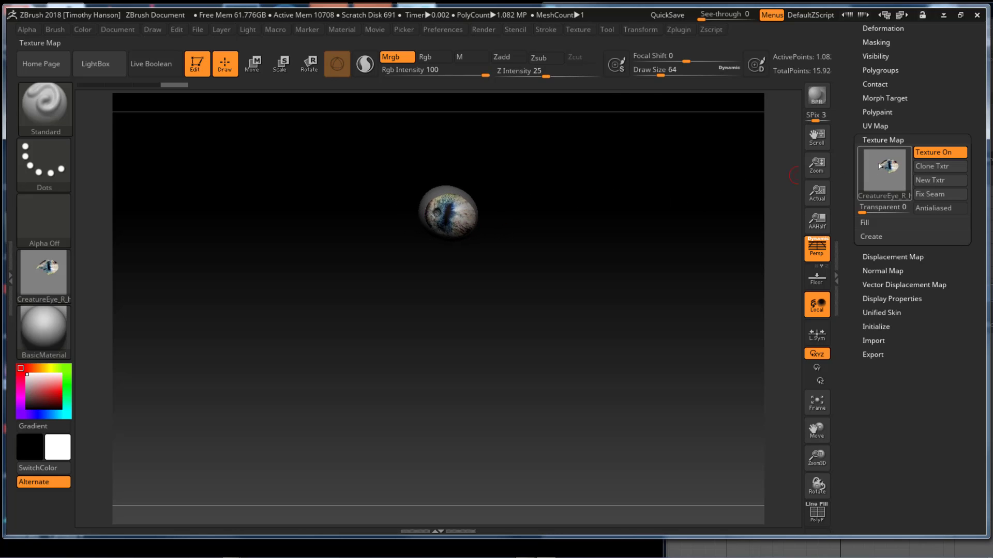
Step: Turn on Colorize for the right eye and convert its texture to polypaint, checking the texture map display
left_click(878, 112)
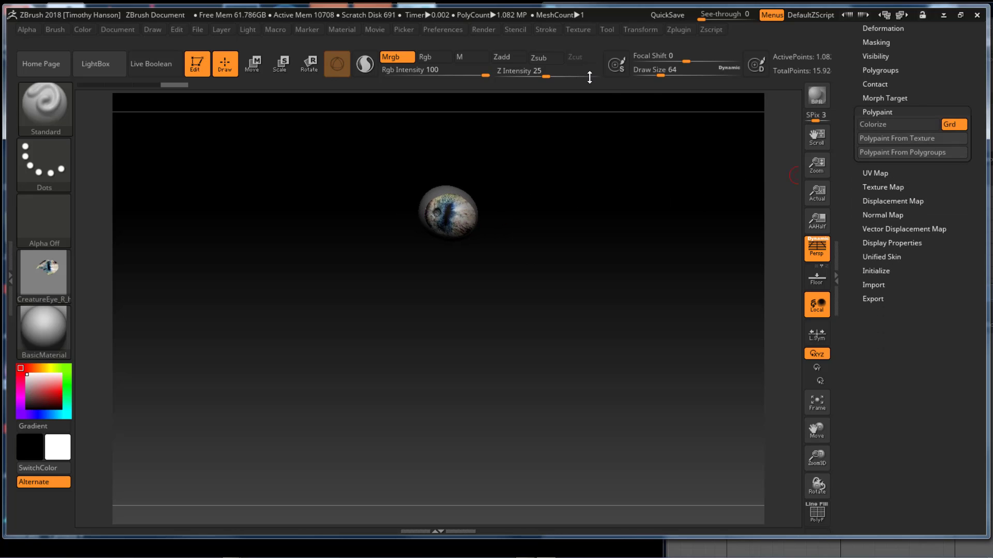
left_click(879, 124)
left_click(887, 139)
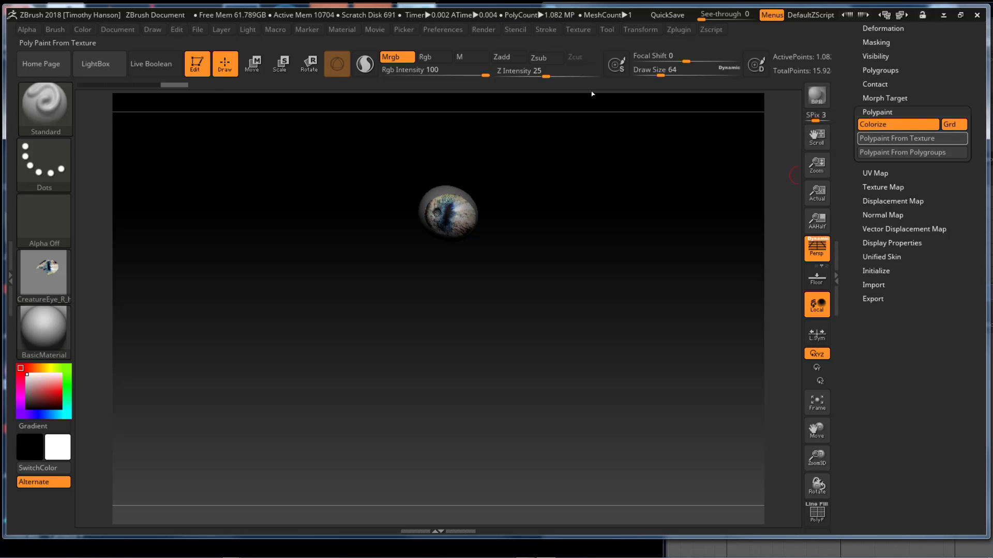
left_click(882, 187)
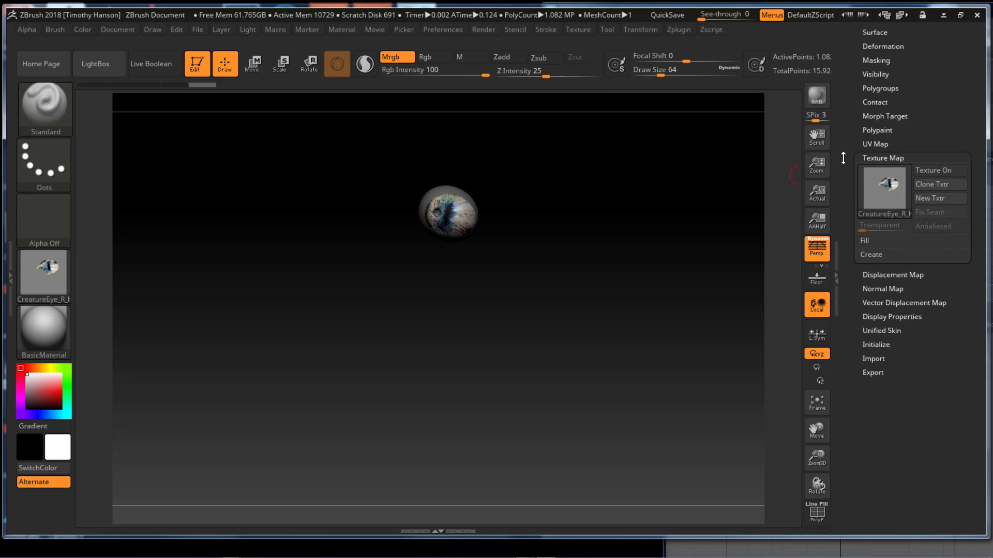
Step: Make CreatureEye_L_hiWithUV the active subtool
scroll(842, 163, "up", 2)
left_click(838, 137)
scroll(863, 111, "up", 5)
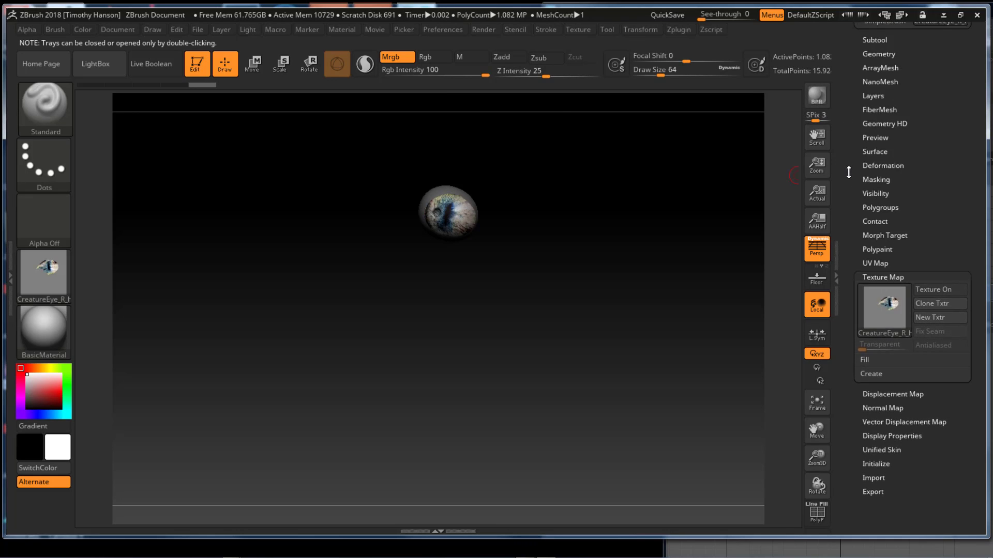
left_click(878, 64)
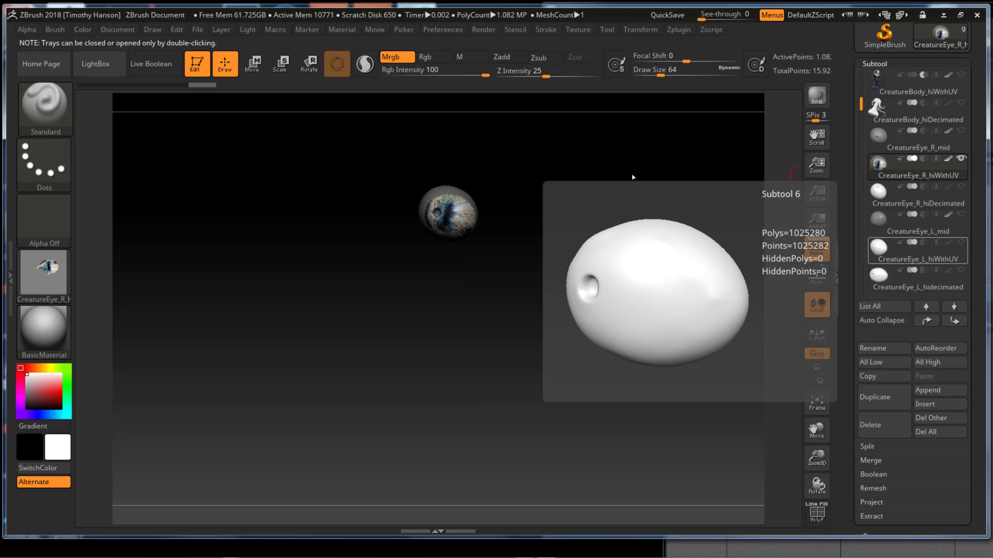
left_click(947, 261)
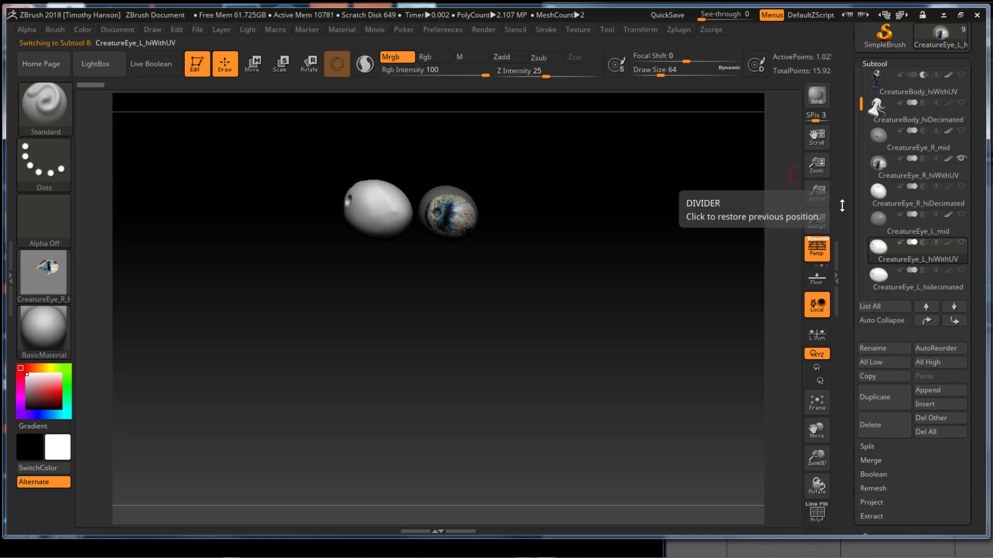
Step: Import CreatureEye_L_hidecimated_color.1001.tif from the creature's maps/tex/v001 folder as a texture and flip it vertically
left_click(579, 30)
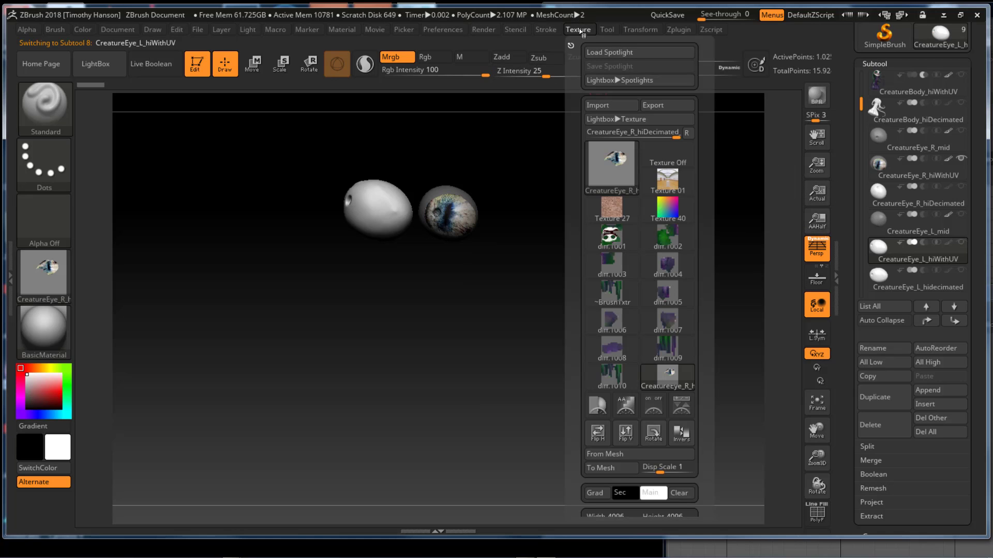
left_click(611, 105)
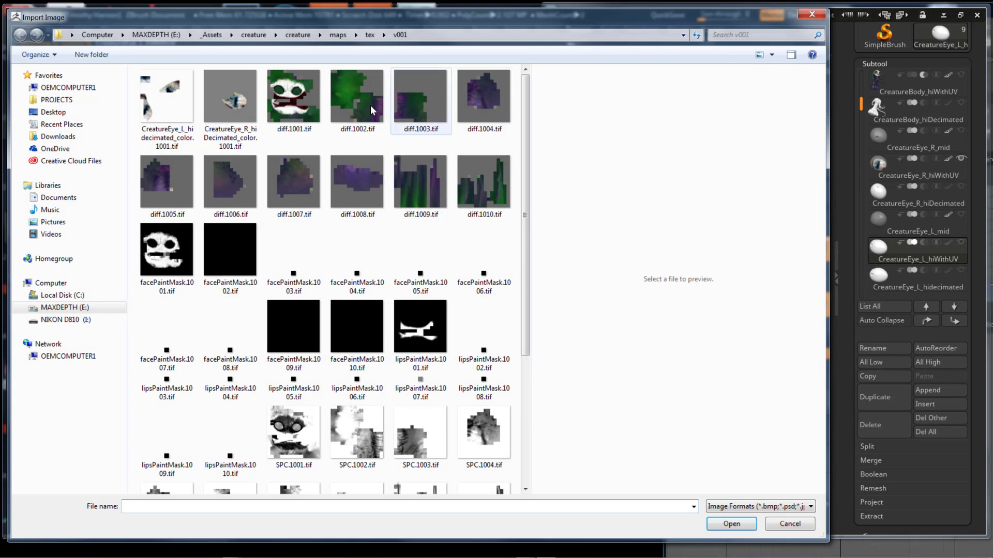
left_click(165, 104)
key("Return")
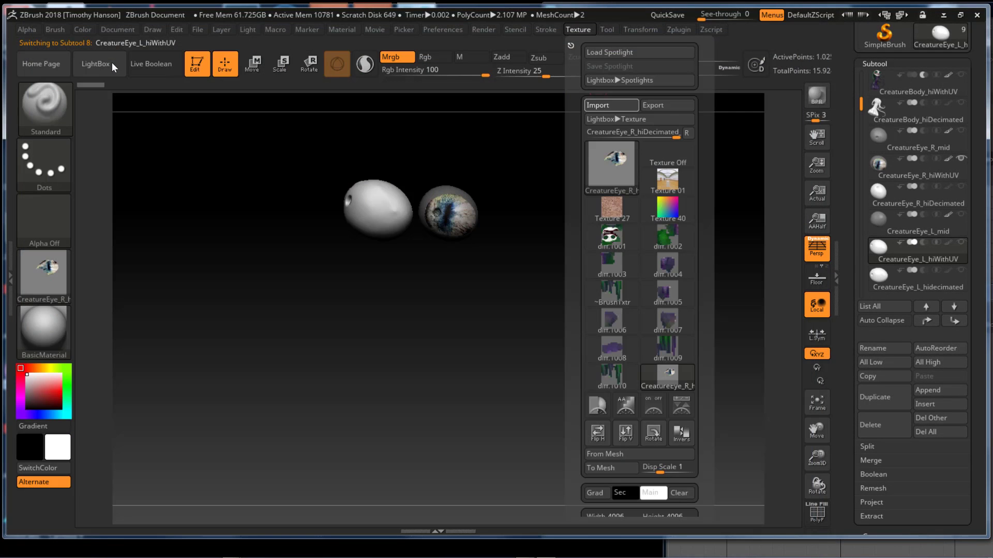
left_click(620, 159)
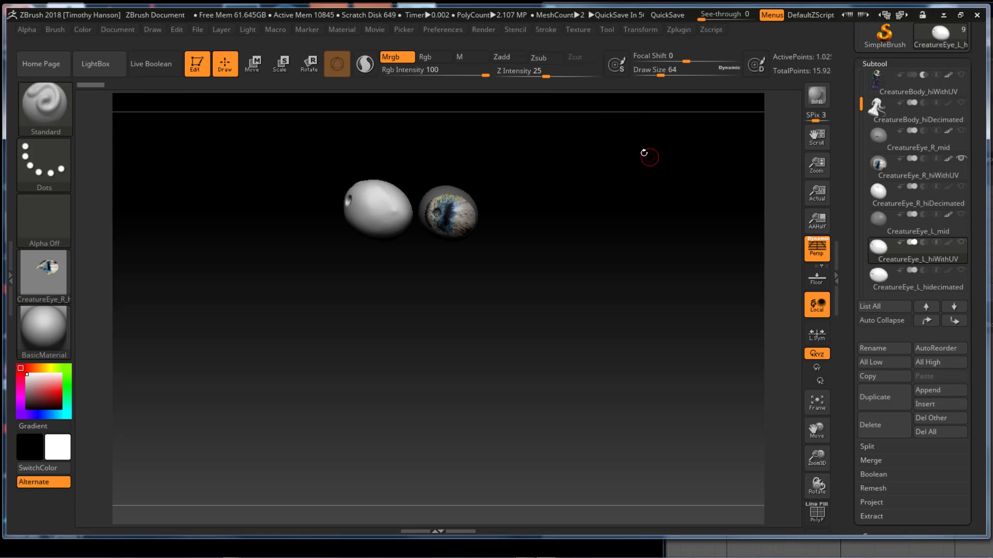
left_click(579, 31)
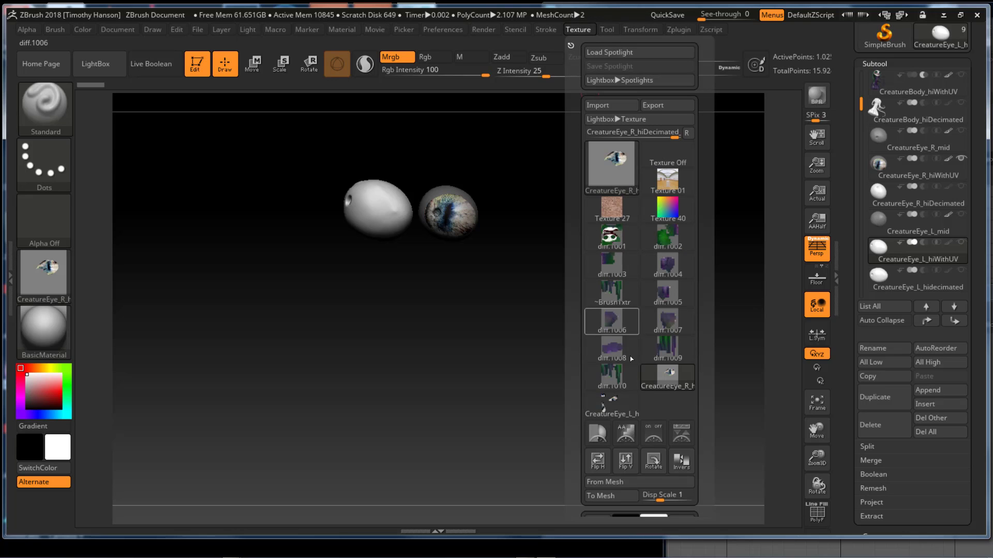
left_click(623, 420)
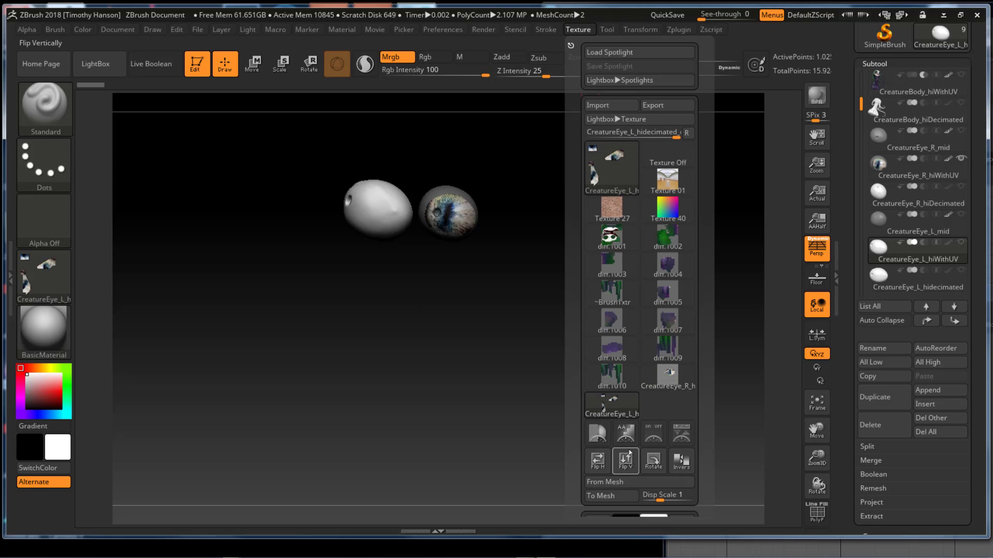
Step: Assign the flipped CreatureEye_L_hidecimated_color texture as the left eye's texture map
scroll(863, 336, "down", 10)
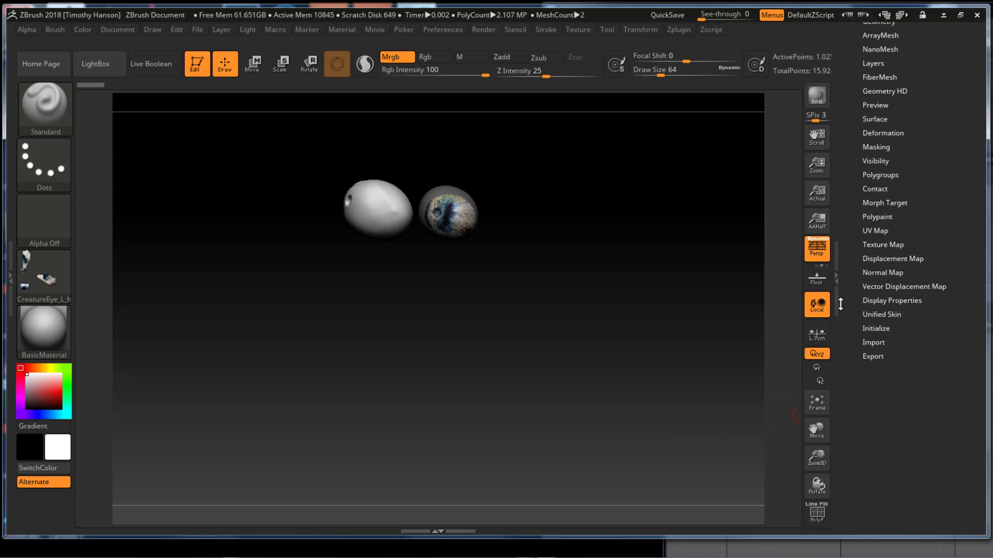
left_click(869, 245)
left_click_drag(853, 96, 865, 233)
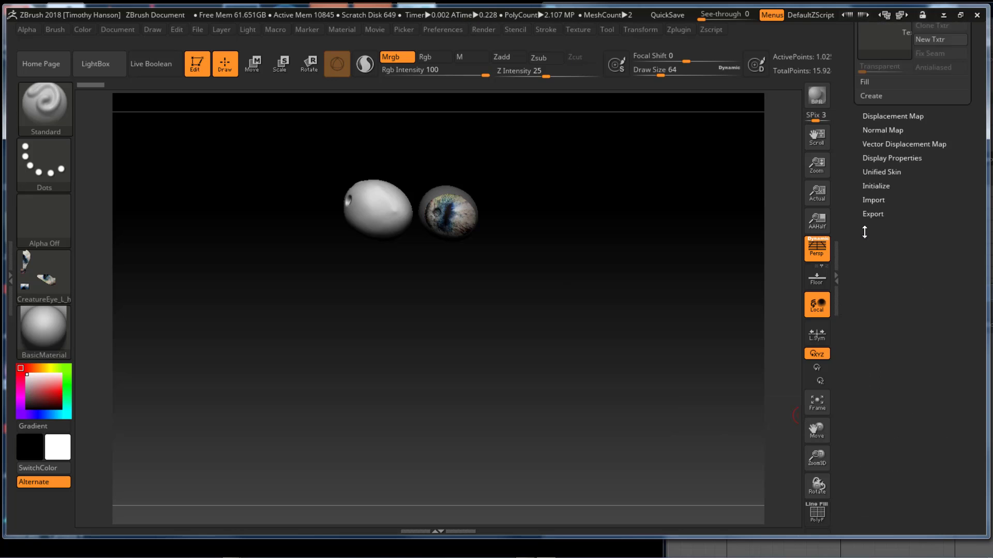
scroll(867, 217, "down", 5)
left_click(880, 202)
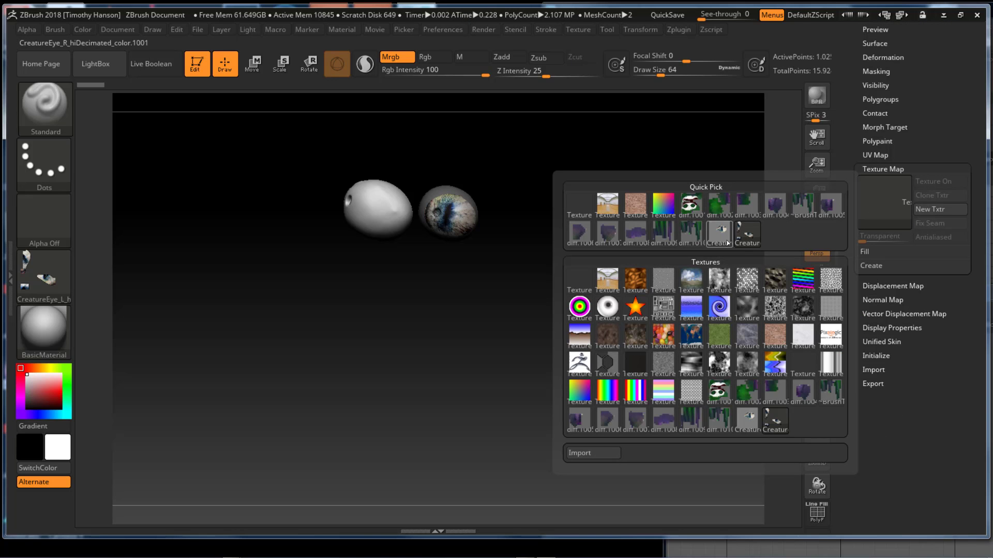
left_click(748, 234)
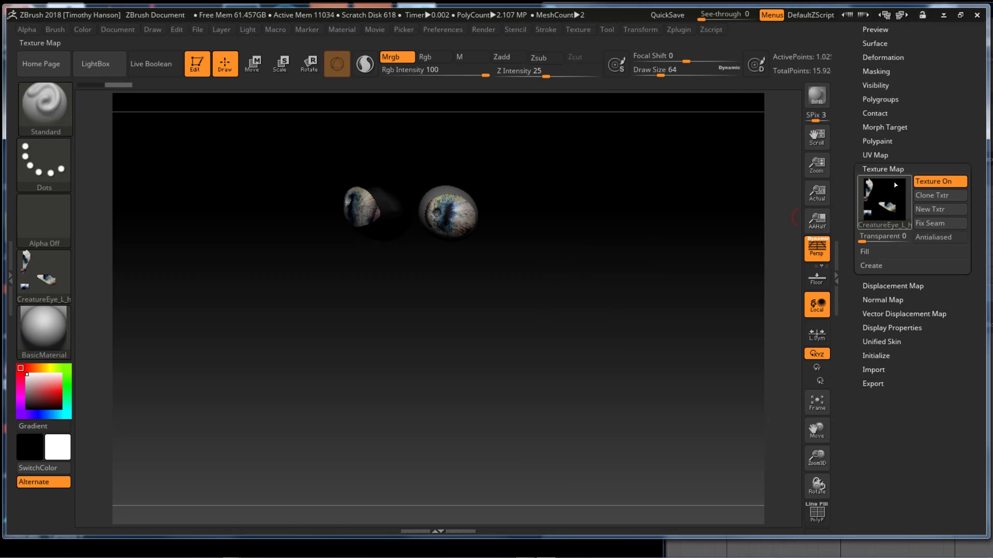
Step: Convert the left eye's texture map to polypaint with Colorize turned on
mouse_move(887, 183)
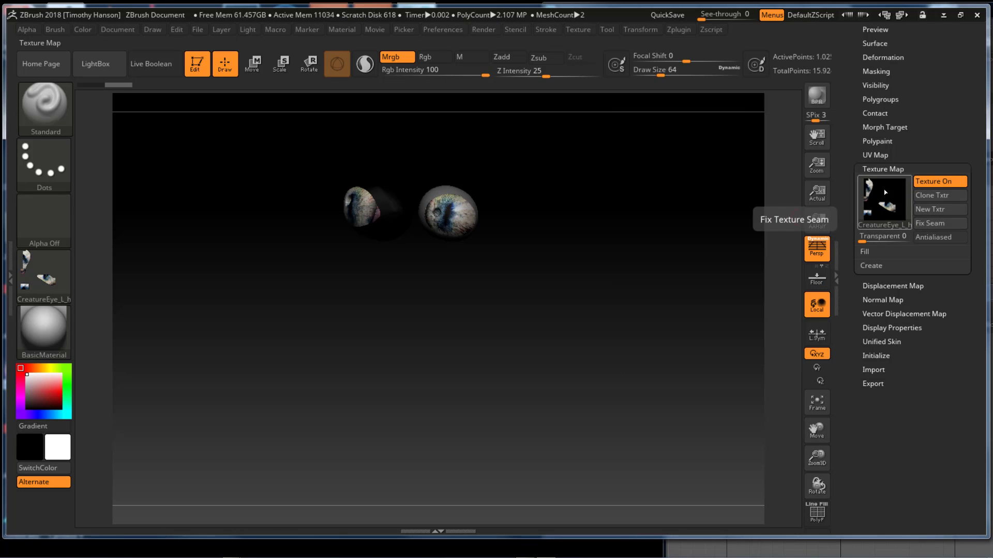
left_click(887, 142)
left_click(879, 153)
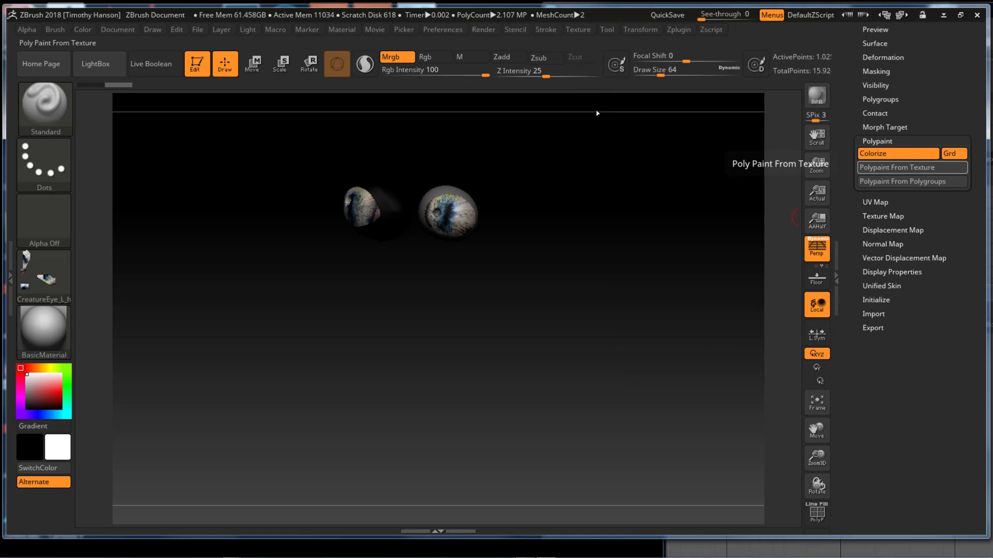
scroll(859, 200, "up", 5)
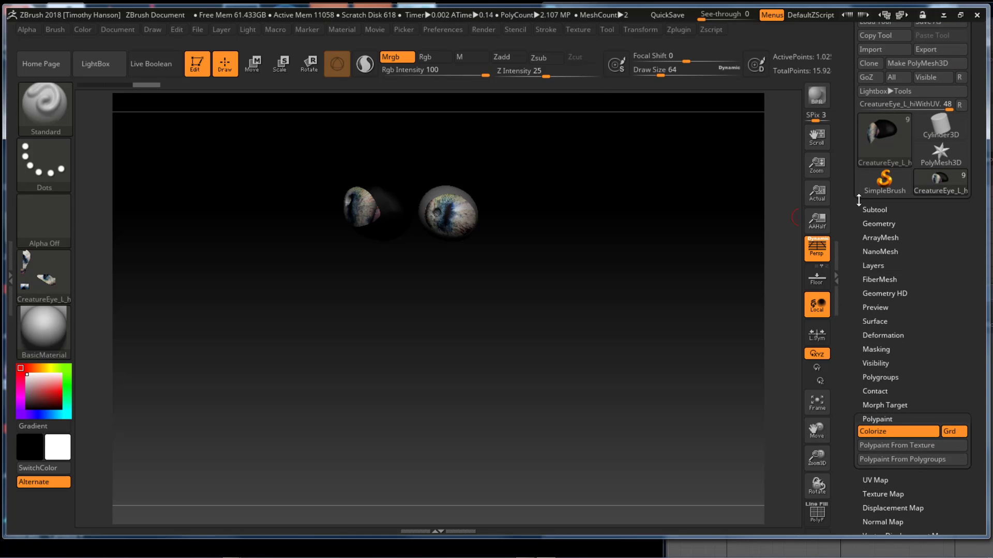
Step: Make CreatureBody_hiWithUV the active subtool and show the left eye to review the polypainted creature up close
left_click(875, 209)
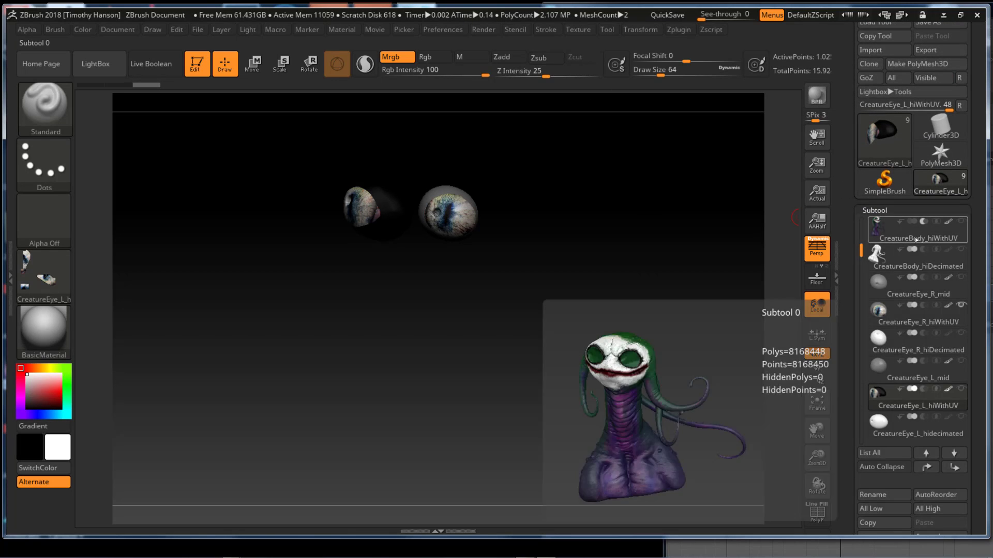
left_click(921, 239)
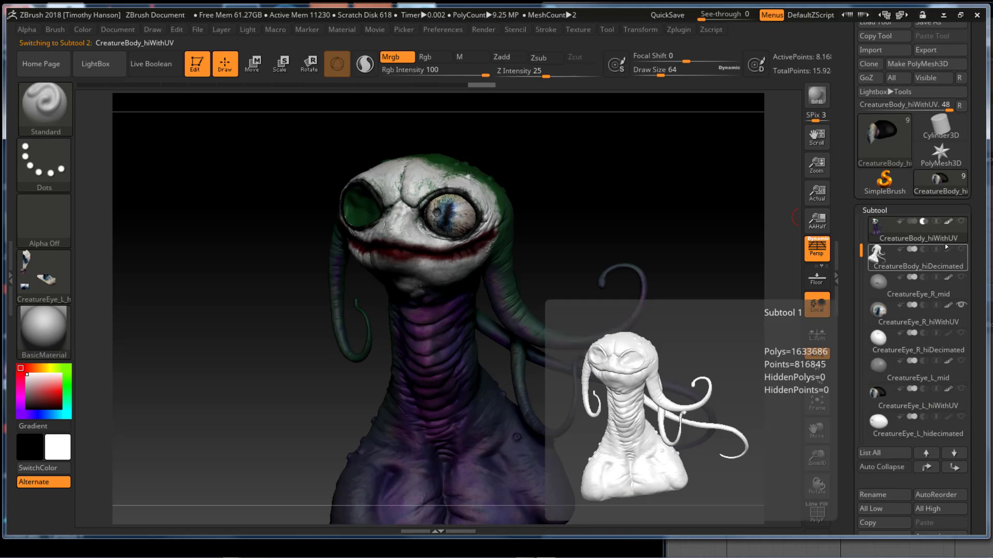
left_click(962, 392)
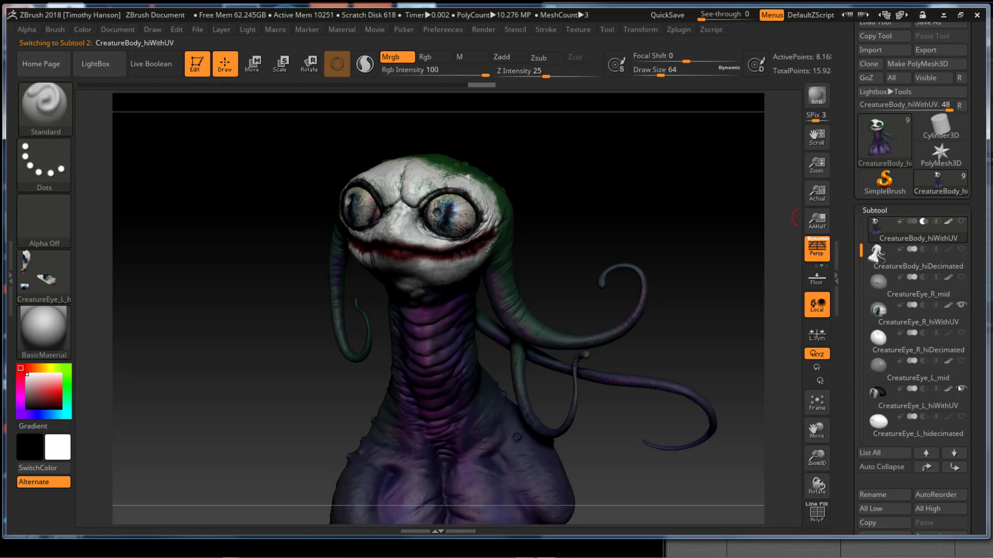
mouse_move(578, 234)
left_mouse_down()
mouse_move(553, 235)
mouse_move(593, 230)
mouse_move(576, 232)
mouse_move(574, 215)
mouse_move(587, 211)
mouse_move(638, 216)
mouse_move(547, 161)
mouse_move(609, 262)
mouse_move(620, 232)
mouse_move(619, 245)
mouse_move(667, 273)
mouse_move(707, 281)
left_mouse_up()
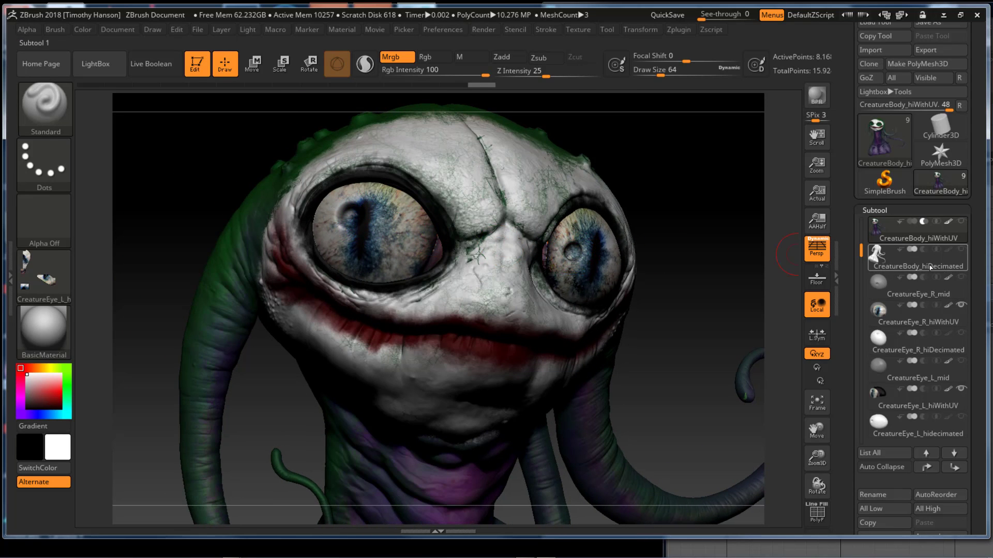
Step: Select CreatureEye_R_hiWithUV, set the active texture to Texture Off and turn off Colorize on that eye
left_click(946, 322)
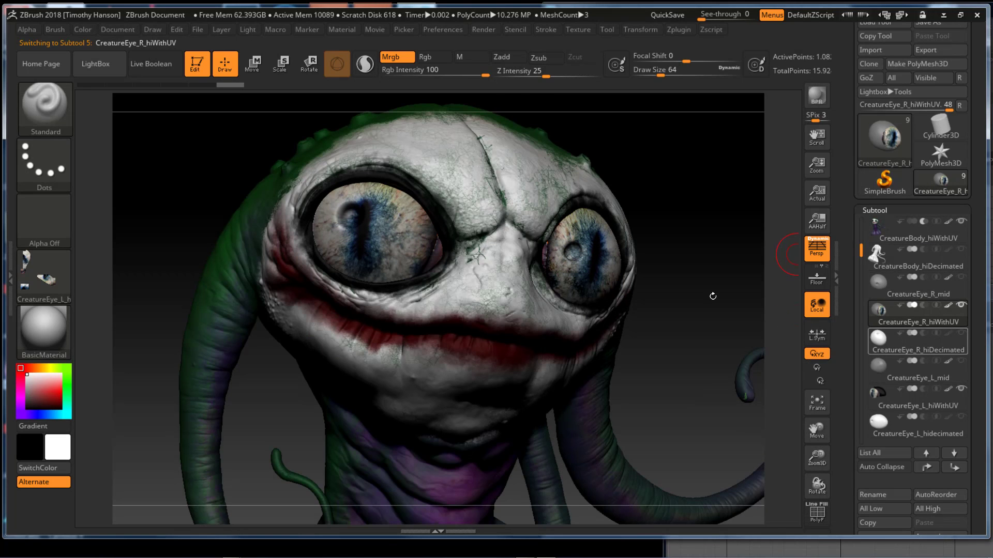
left_click_drag(711, 235, 610, 245)
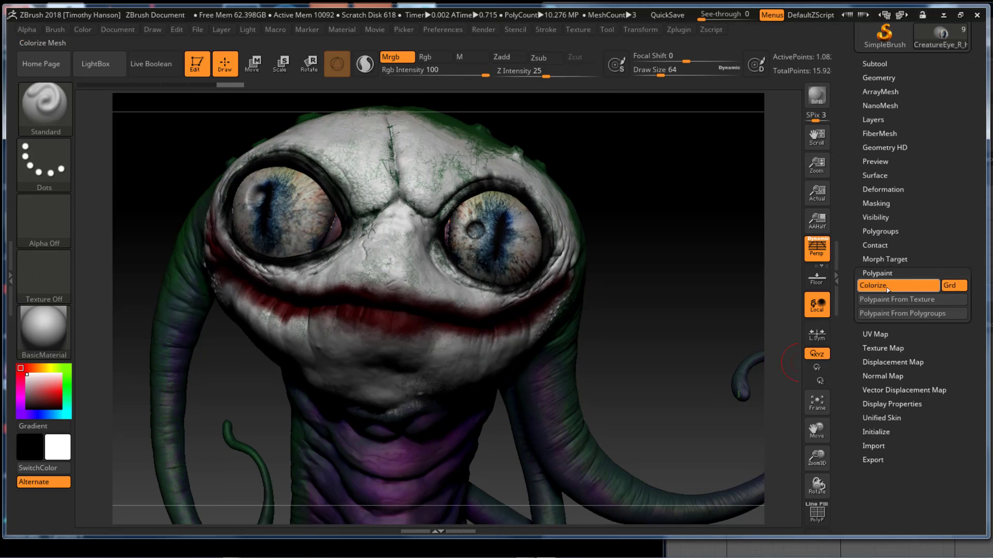
left_click(887, 289)
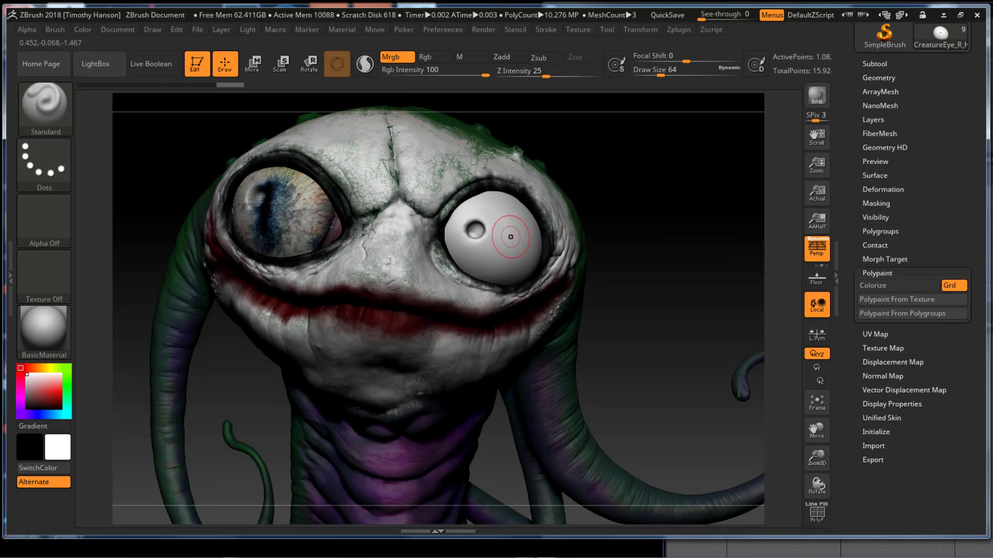
Step: Drop the right eye to a low subdivision level and smooth out the pupil dent on its surface
key("shift")
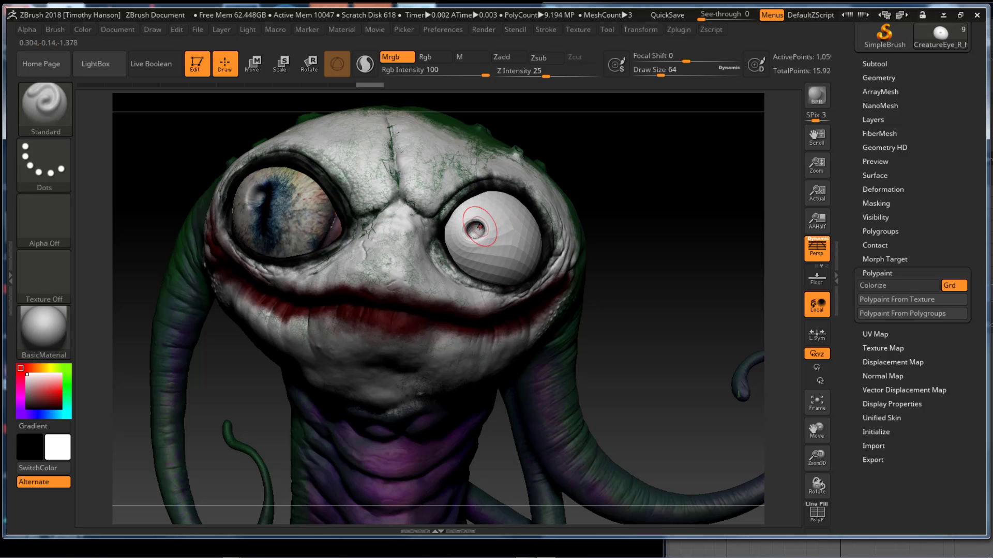
key("shift")
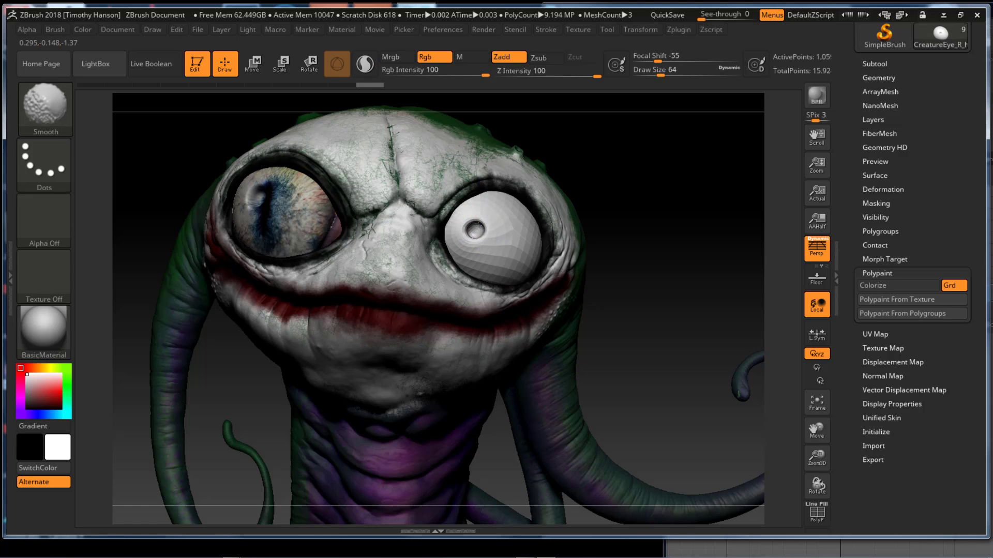
left_click_drag(472, 228, 476, 226, "shift")
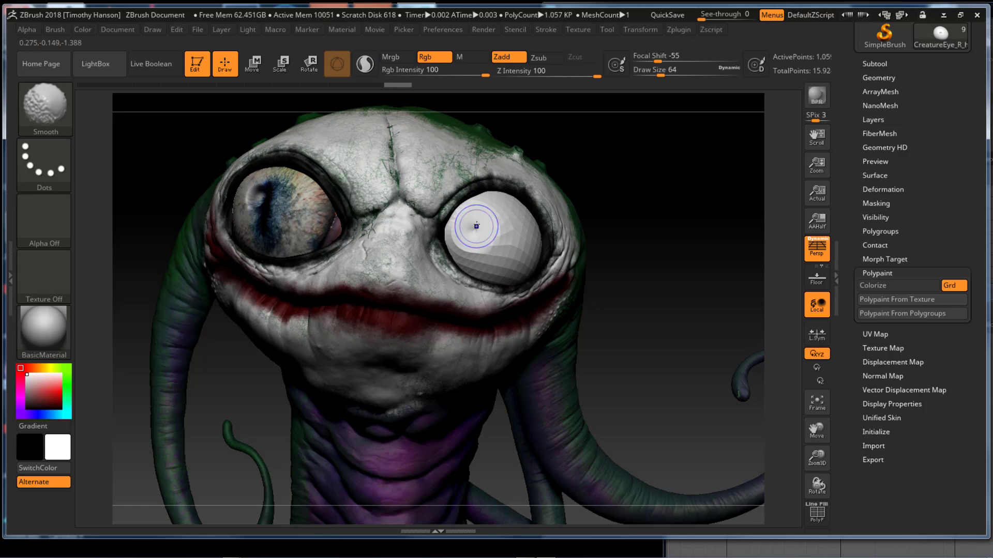
left_click(475, 225)
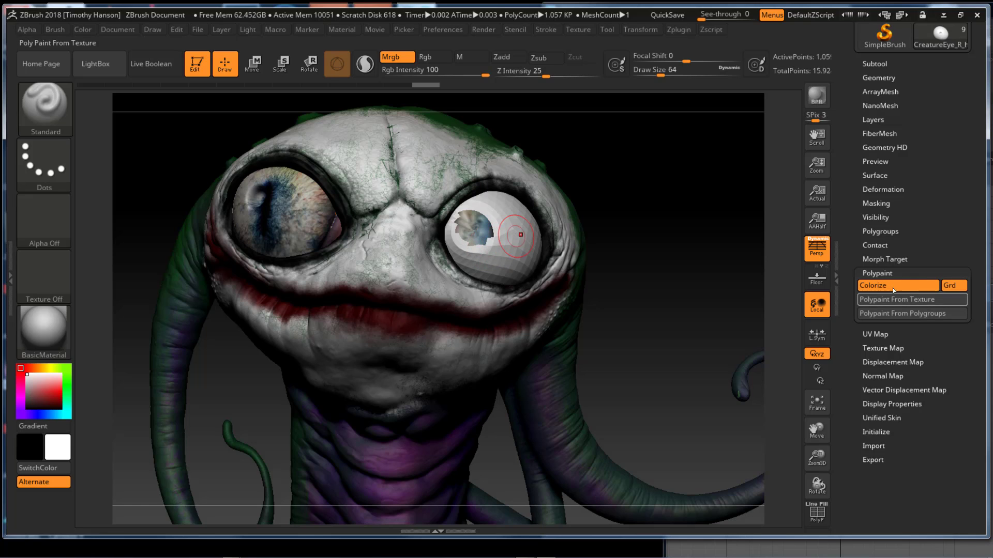
key("ctrl")
key("ctrl+z")
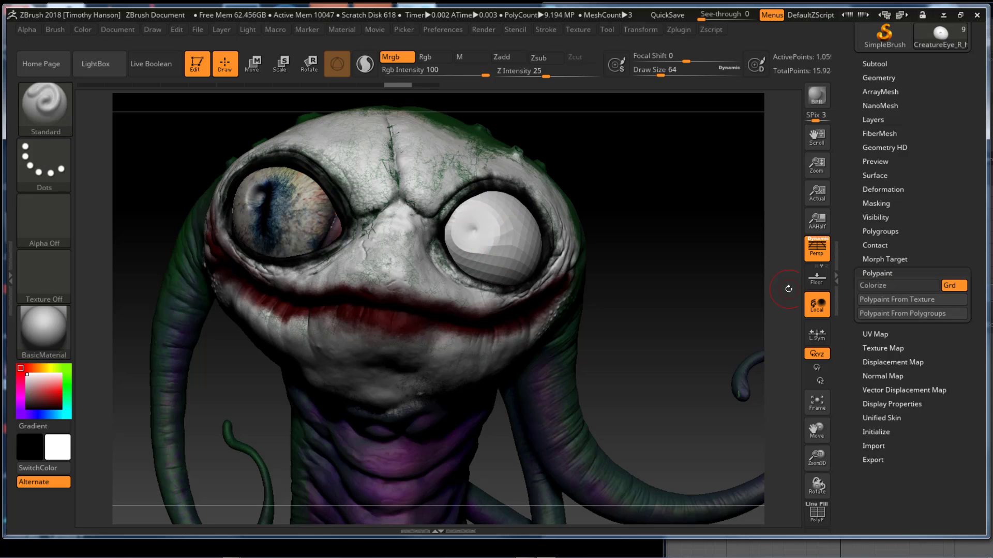
Step: Set the brush to Zadd with Mrgb off and smooth out the remaining pupil dent on the low-resolution right eye
left_click(502, 57)
left_click(391, 57)
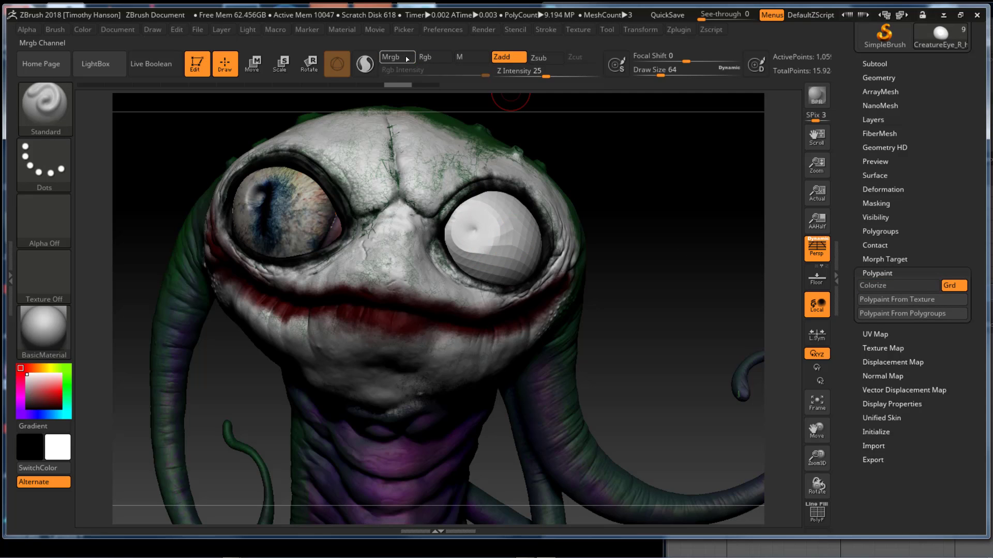
key("shift")
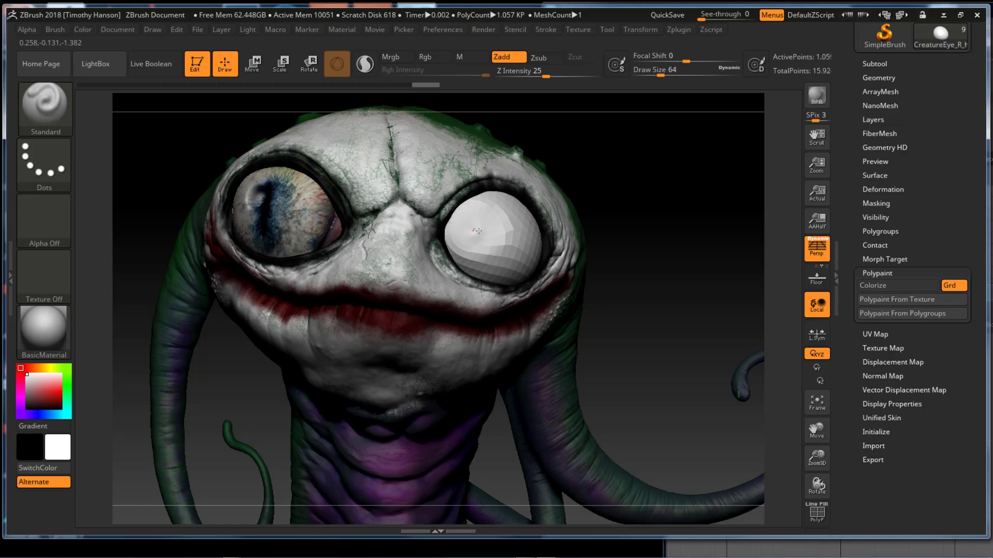
key("shift")
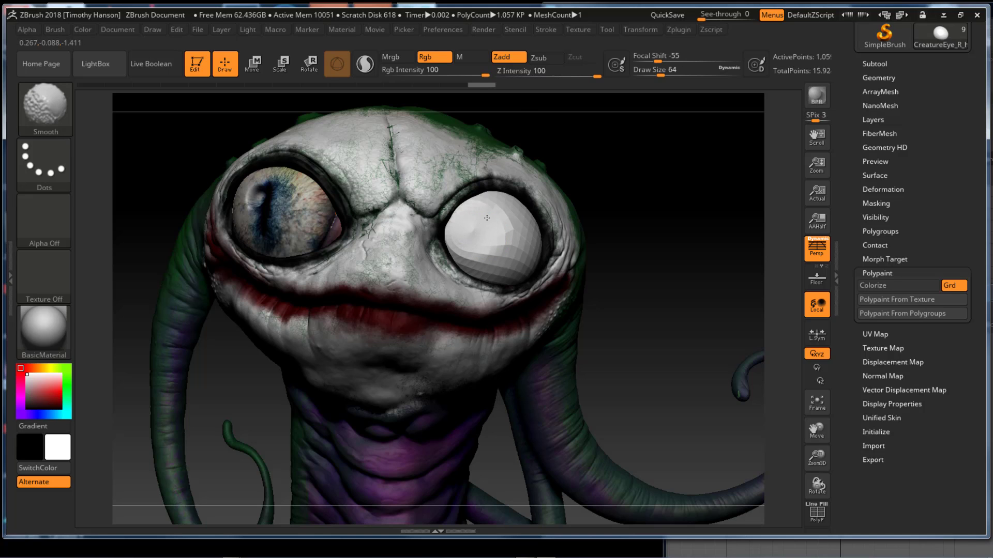
mouse_move(486, 218)
left_mouse_down("shift")
mouse_move(520, 230)
mouse_move(488, 252)
mouse_move(523, 230)
mouse_move(534, 240)
left_mouse_up("shift")
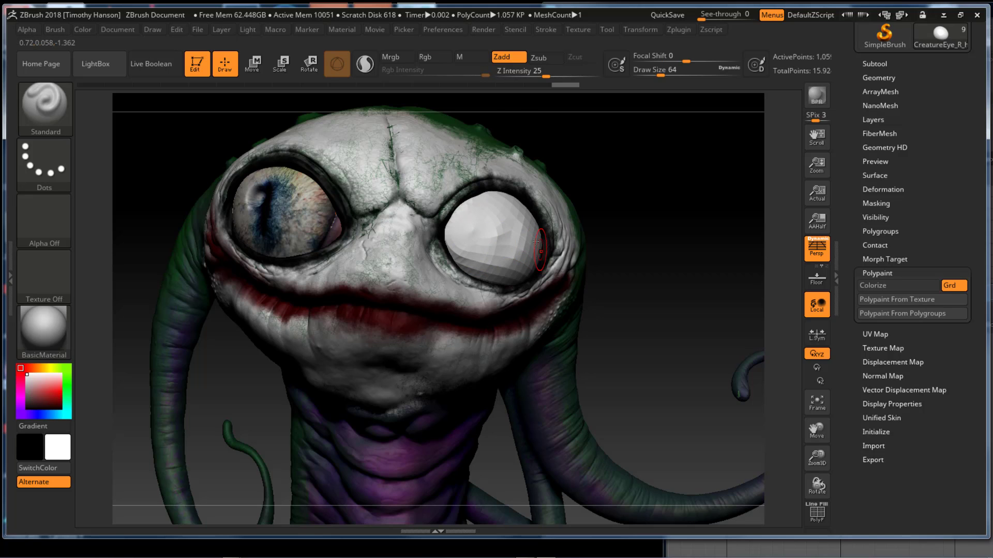
Step: Raise the right eye back to its highest subdivision level, smoothing the pupil area at the levels in between
key("ctrl+d")
key("shift")
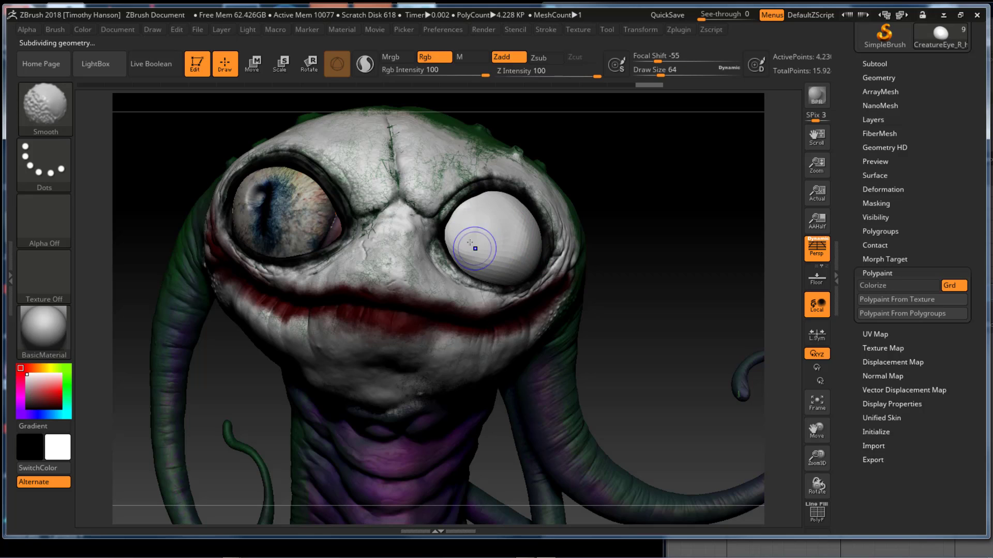
key("ctrl+d")
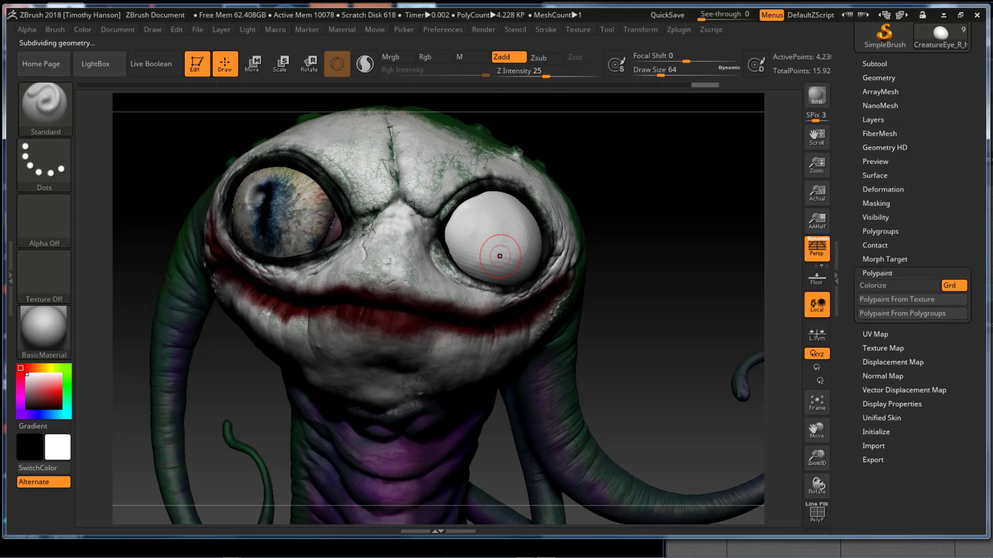
key("shift")
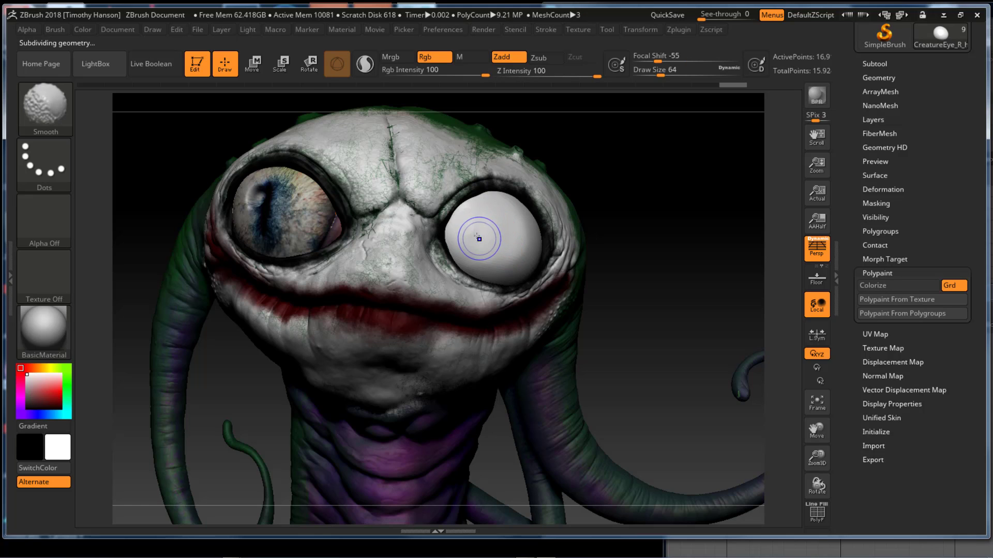
left_click_drag(472, 231, 504, 228, "shift")
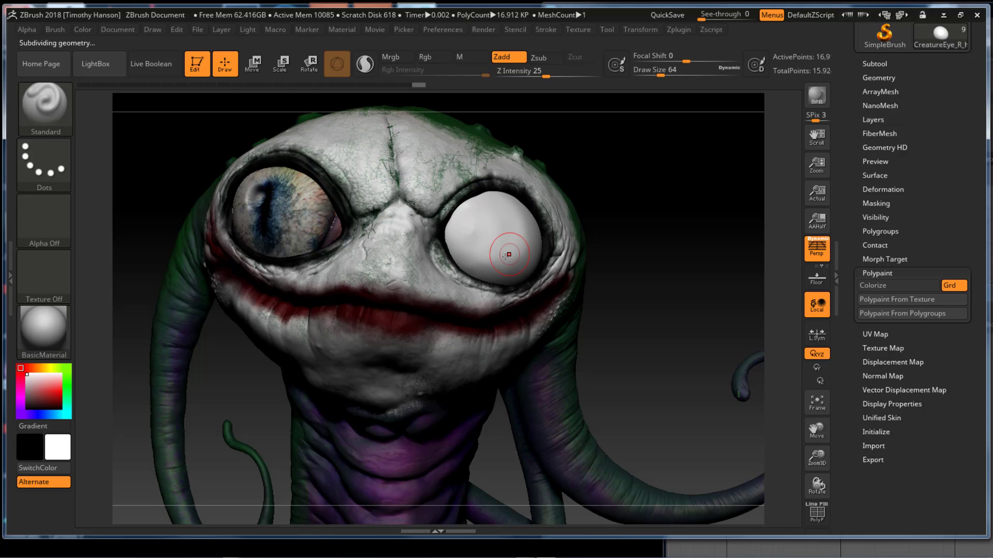
key("ctrl+d")
key("ctrl+d")
key("ctrl+d")
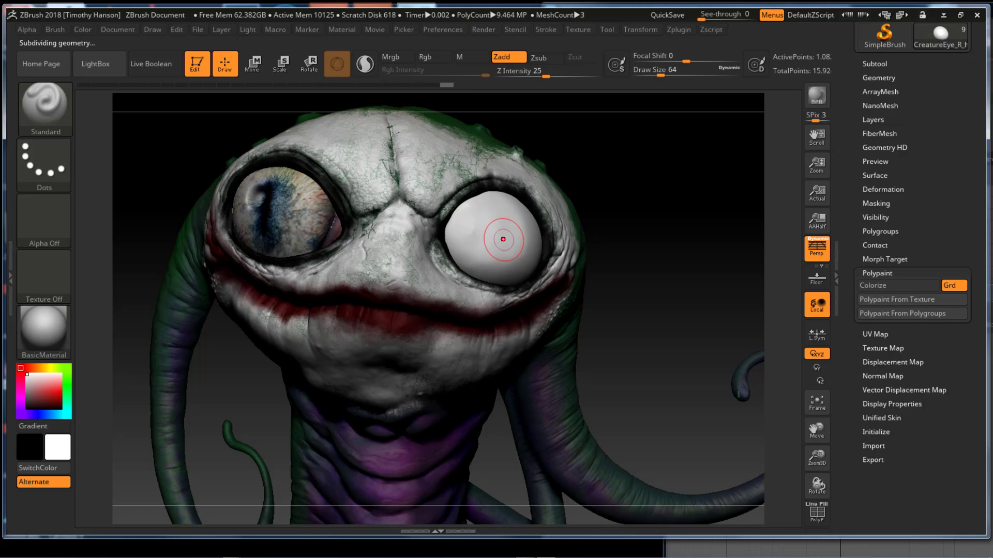
key("shift")
left_click_drag(474, 236, 495, 238, "shift")
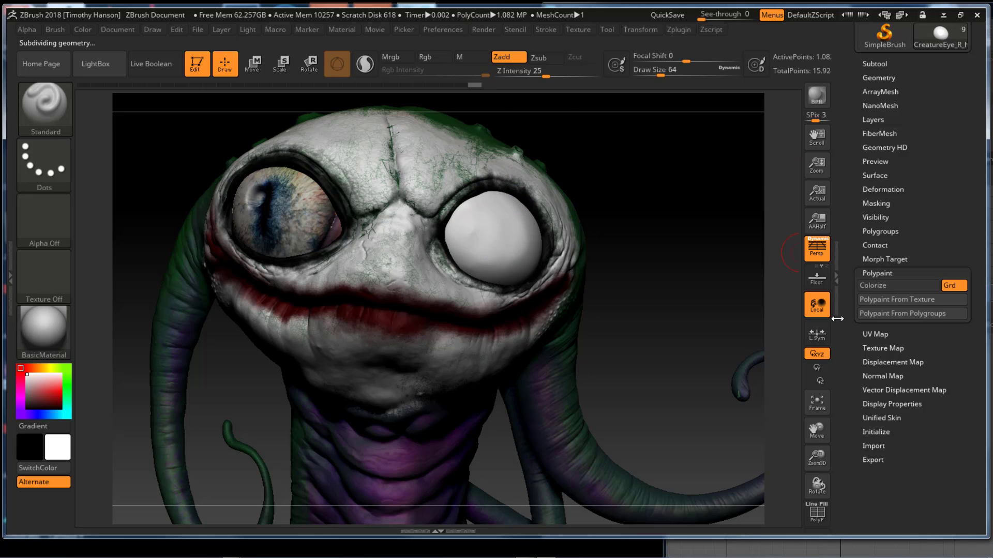
Step: Turn on Colorize for the right eye and mask its surface by polypaint intensity
left_click(887, 286)
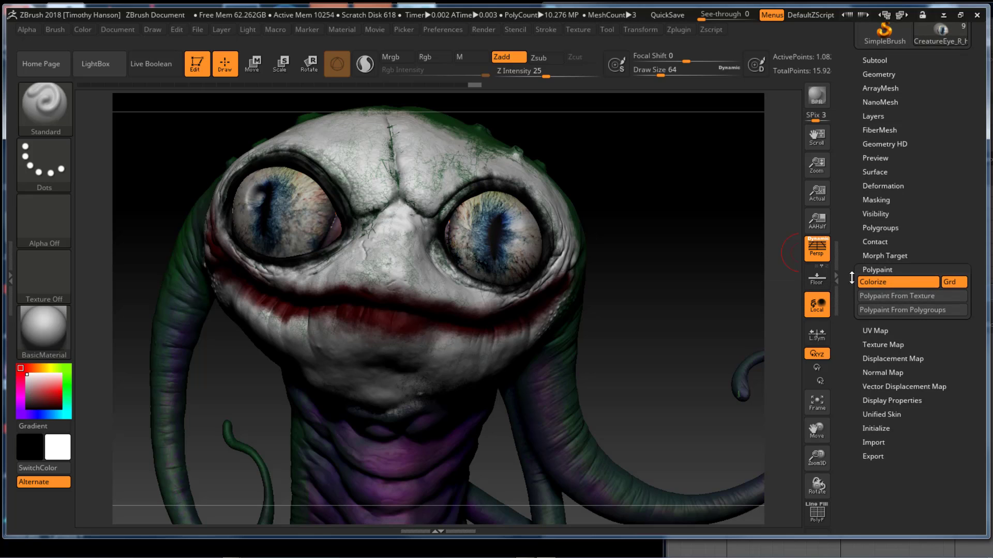
left_click_drag(851, 286, 853, 271)
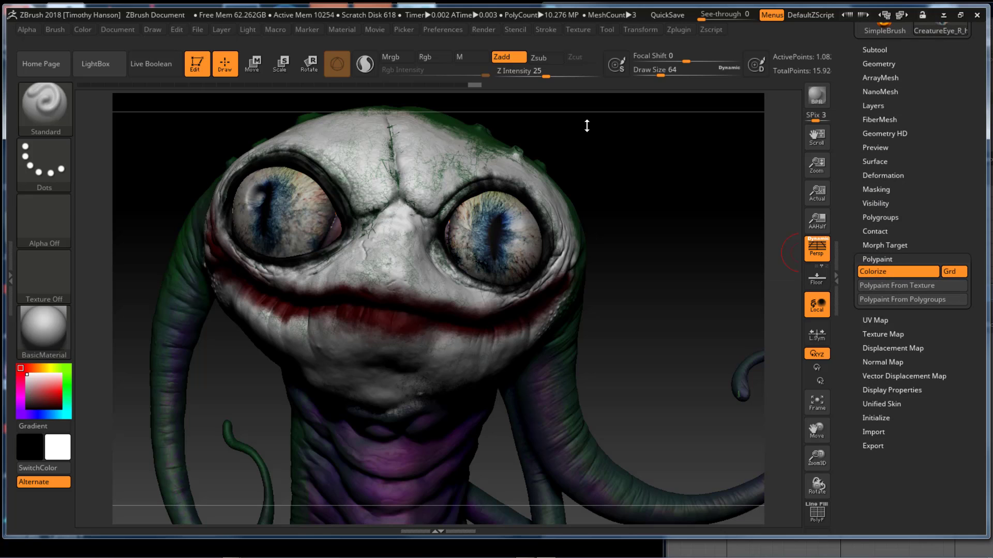
left_click(875, 189)
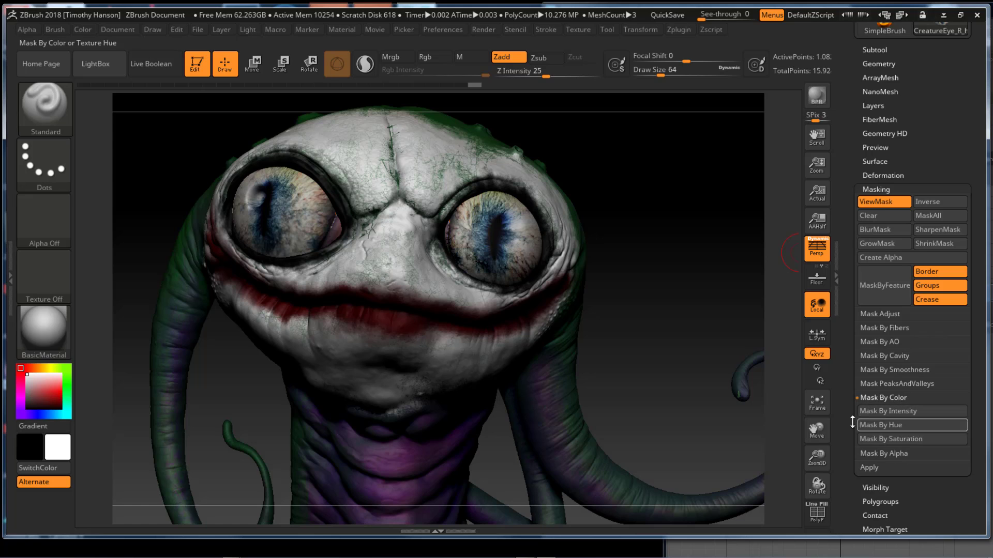
scroll(879, 378, "down", 5)
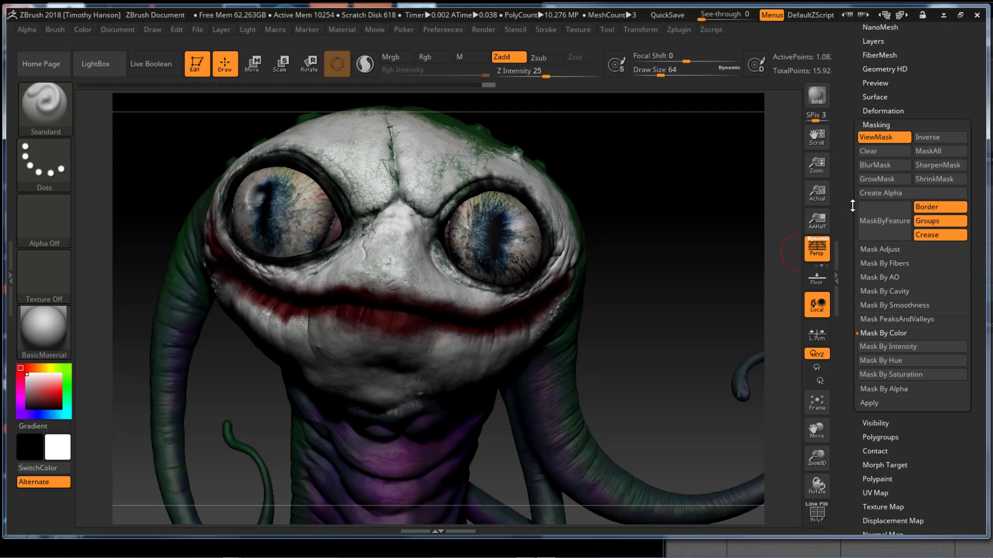
left_click_drag(852, 198, 855, 108)
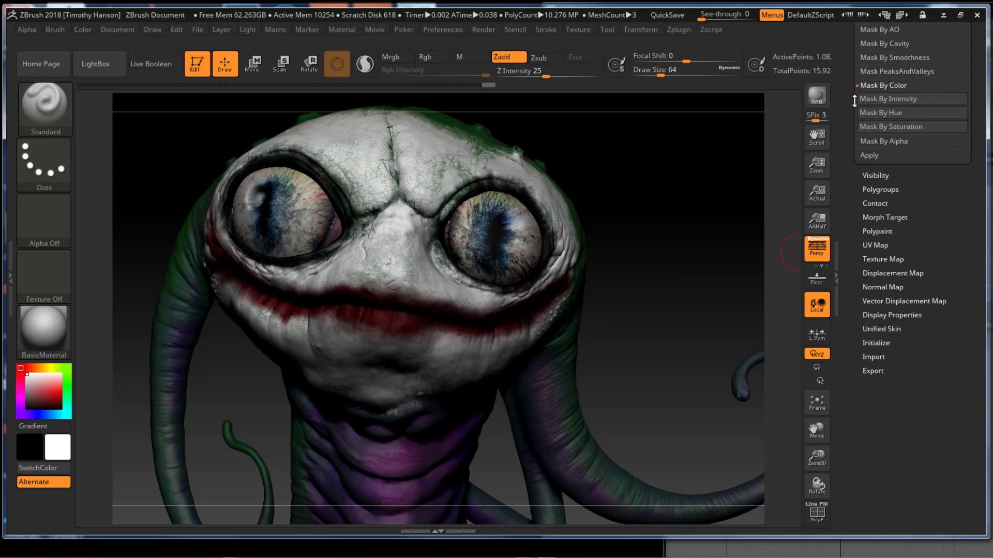
Step: Turn off Colorize on the masked right eye and apply an Inflate deformation of 1
left_click(880, 233)
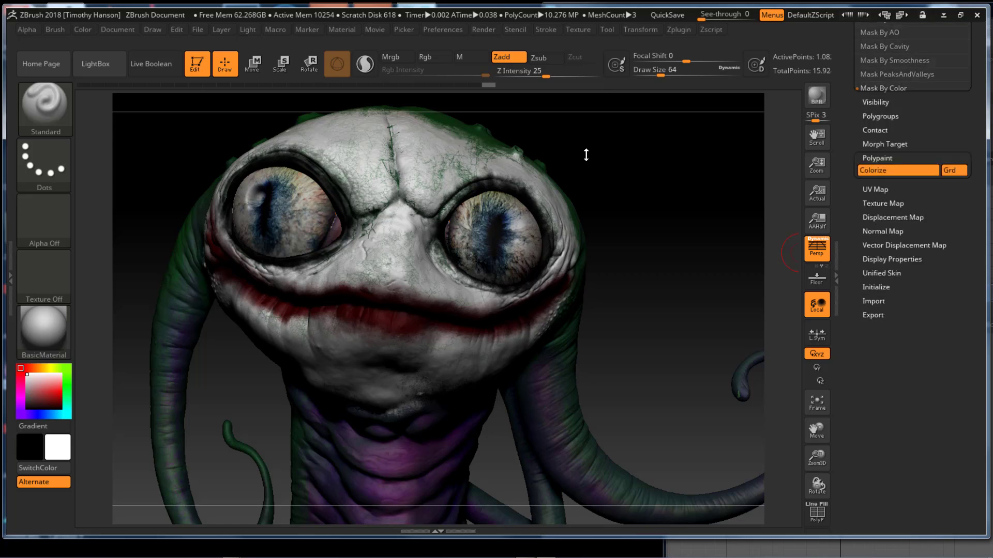
left_click_drag(854, 86, 850, 149)
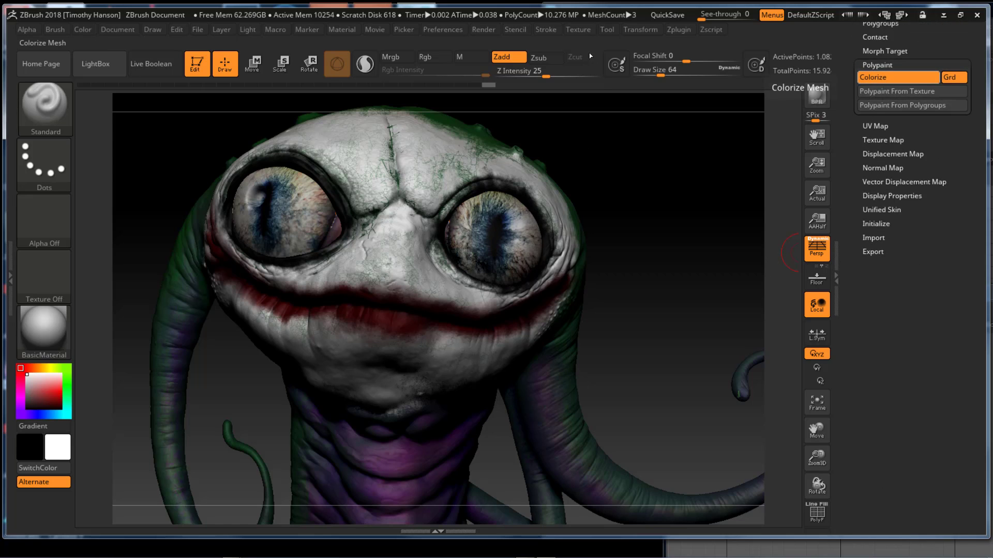
left_click(881, 77)
left_click_drag(845, 110, 844, 222)
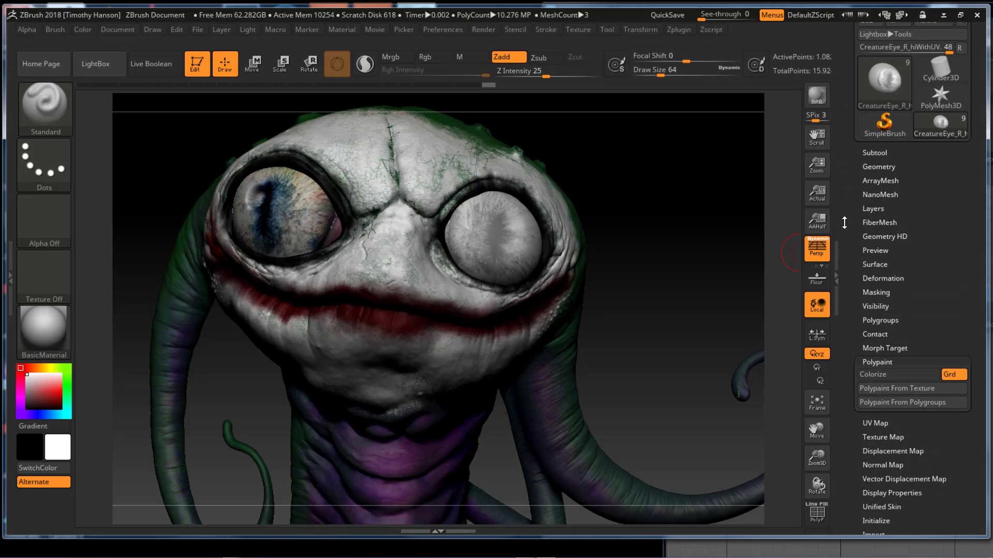
left_click(870, 279)
left_click_drag(858, 376, 859, 297)
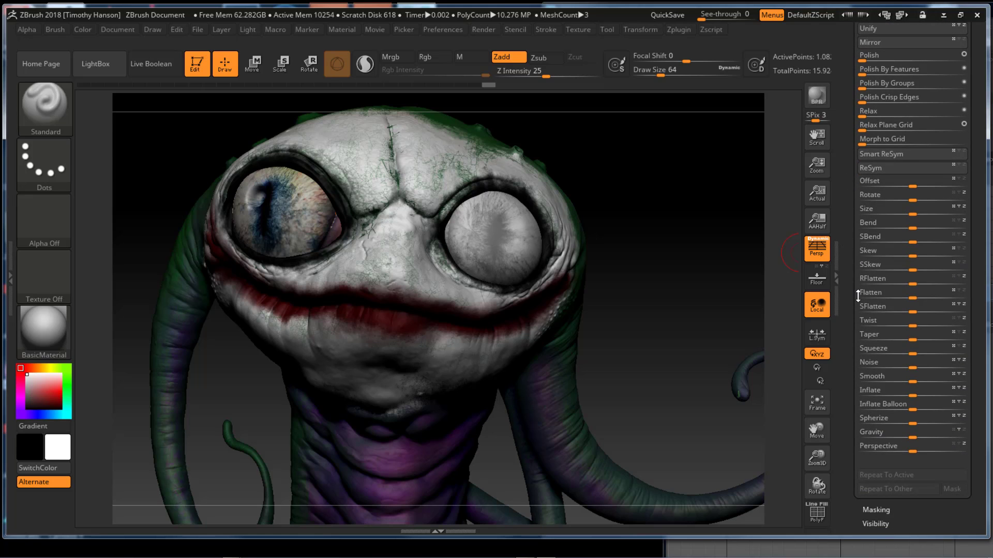
left_click(875, 391)
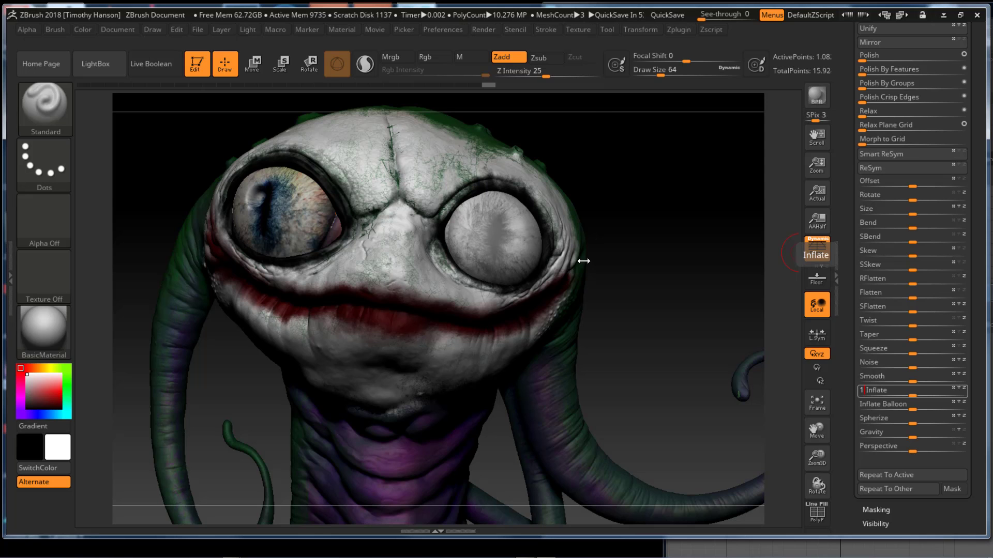
Step: Sculpt raised iris fibres around the masked pupil and across the right eyeball with Standard brush strokes
mouse_move(672, 261)
left_mouse_down("alt")
mouse_move(729, 230)
mouse_move(733, 249)
mouse_move(687, 255)
left_mouse_up("alt")
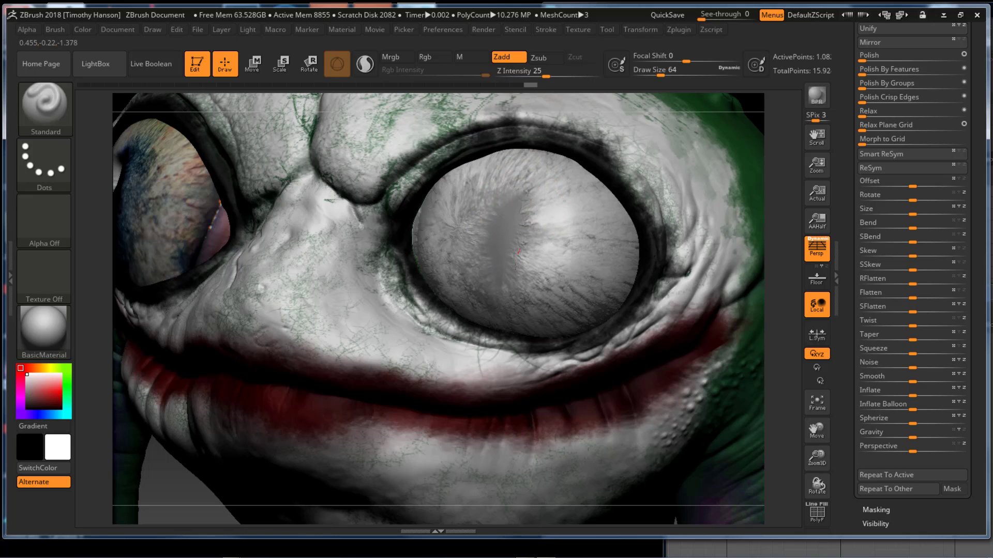
left_click_drag(521, 274, 498, 229)
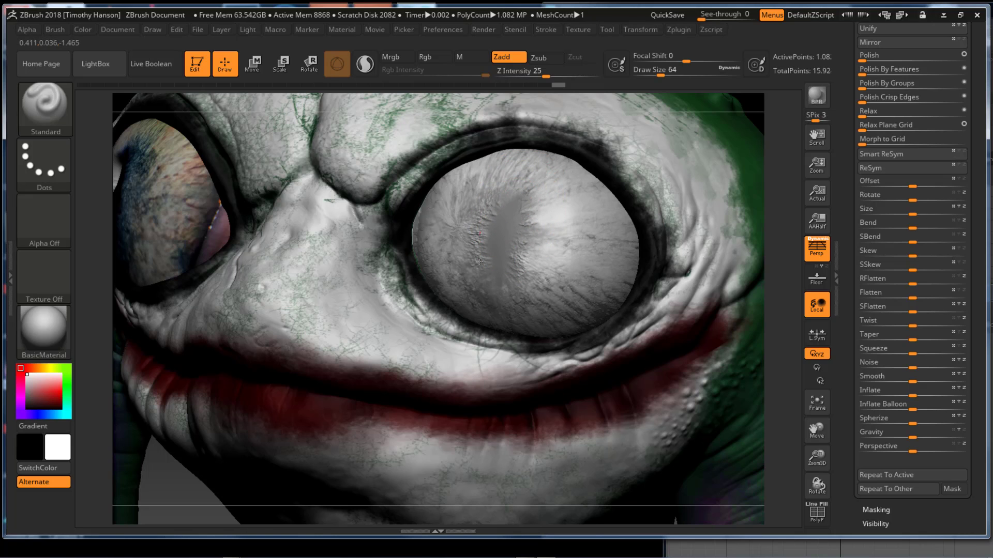
mouse_move(447, 261)
left_mouse_down()
mouse_move(418, 236)
mouse_move(449, 190)
left_mouse_up()
left_click_drag(448, 283, 489, 220)
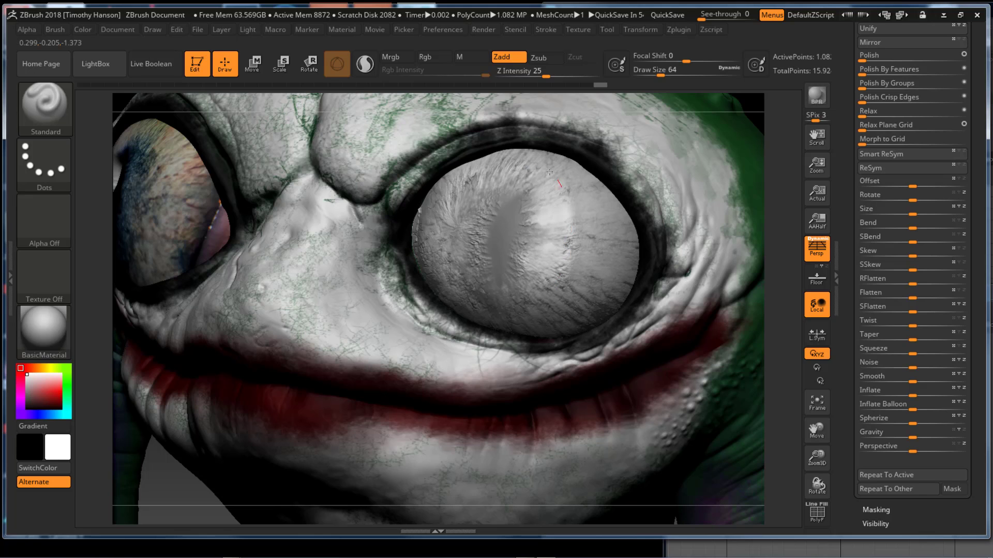
mouse_move(549, 172)
left_mouse_down()
mouse_move(584, 258)
mouse_move(582, 302)
mouse_move(607, 291)
left_mouse_up()
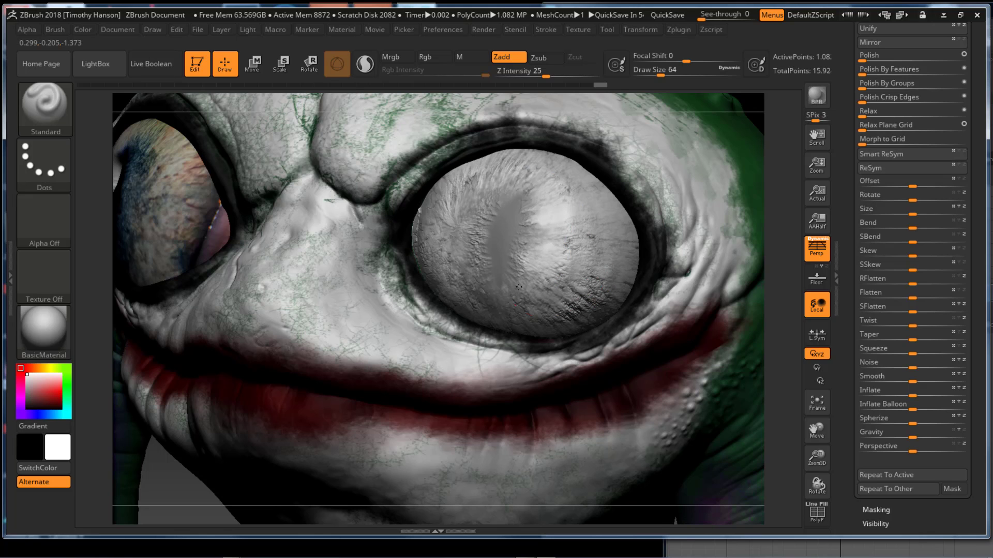
mouse_move(518, 287)
left_mouse_down()
mouse_move(545, 290)
mouse_move(516, 263)
mouse_move(507, 277)
mouse_move(519, 258)
left_mouse_up()
left_click_drag(535, 203, 517, 224)
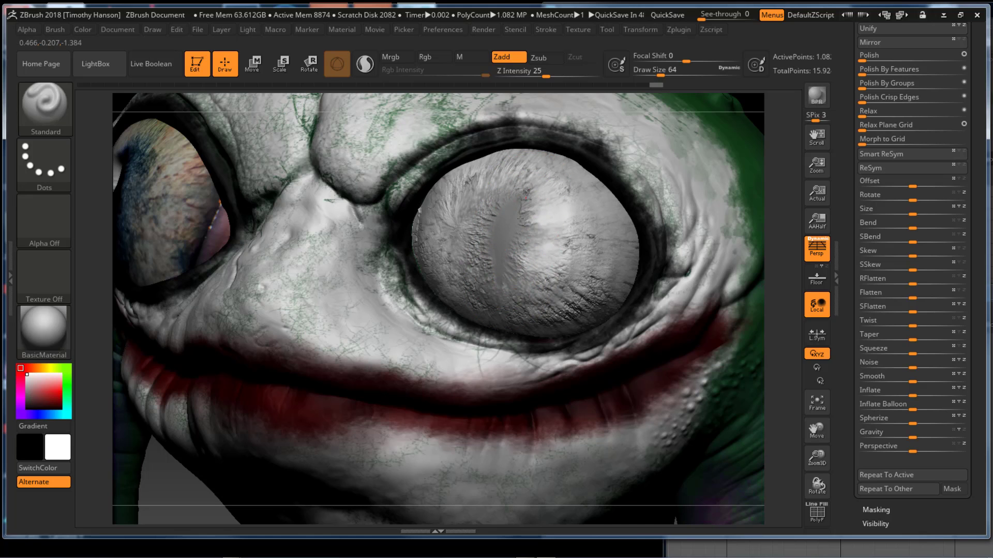
left_click_drag(513, 194, 541, 266)
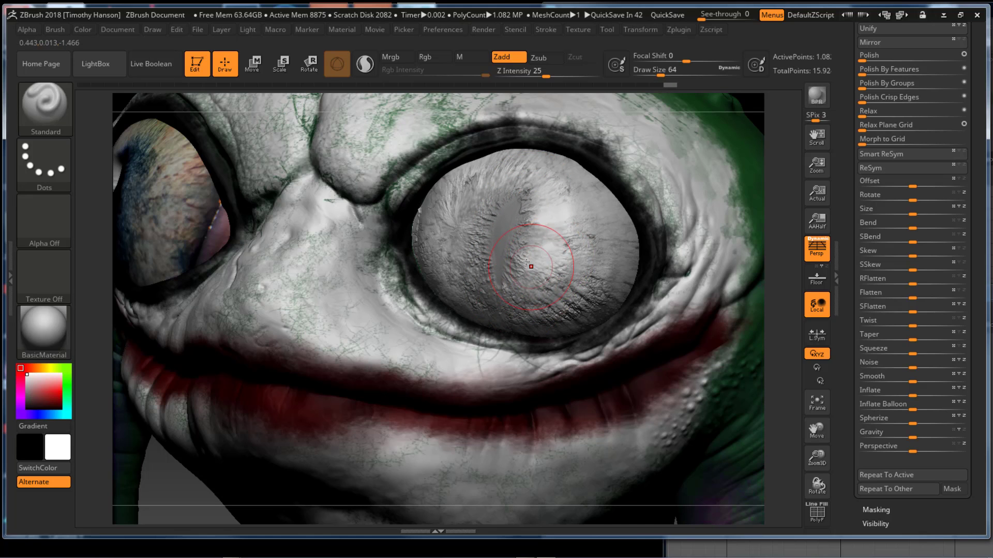
mouse_move(580, 175)
left_mouse_down()
mouse_move(608, 195)
mouse_move(602, 243)
left_mouse_up()
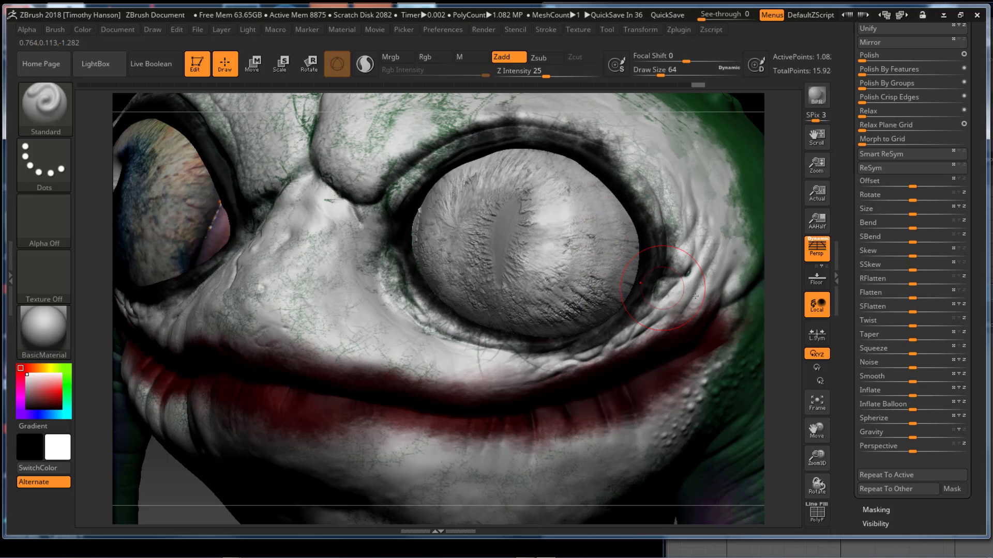
Step: Clear the intensity mask from the right eye
left_click_drag(175, 485, 202, 480)
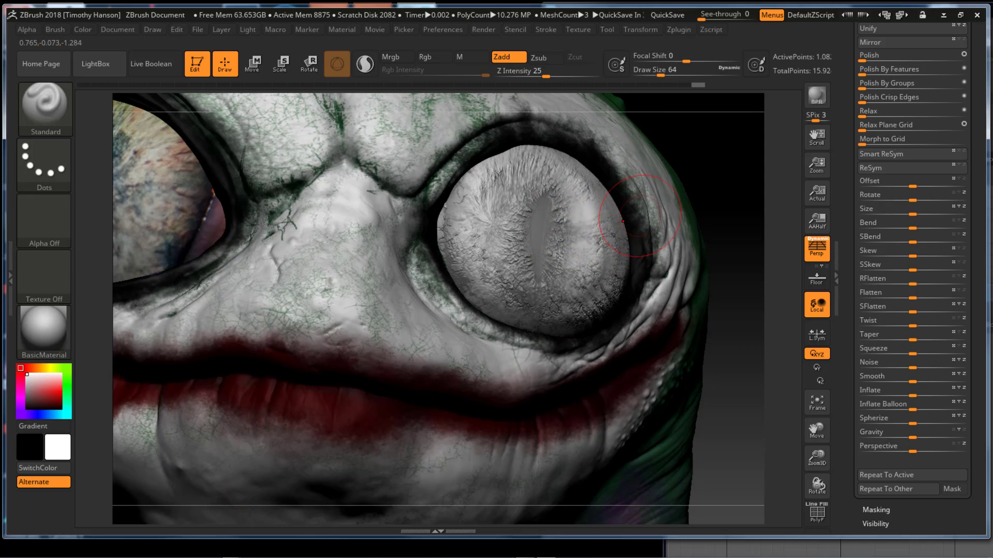
key("ctrl")
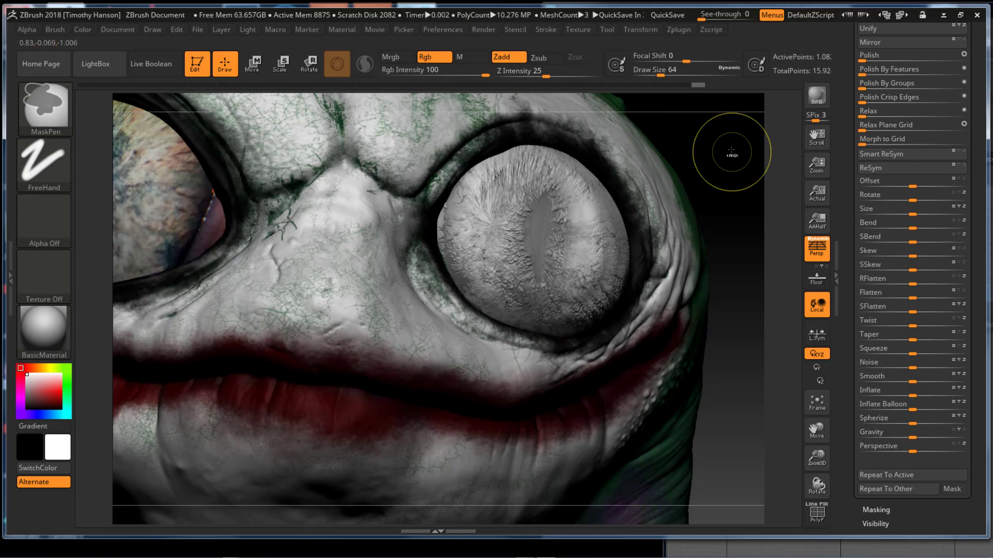
mouse_move(731, 154)
left_mouse_down("ctrl")
mouse_move(735, 166)
mouse_move(586, 221)
left_mouse_up("ctrl")
Step: Switch to the DamStandard brush and set its draw size to 22 for work on the pupil
key("b")
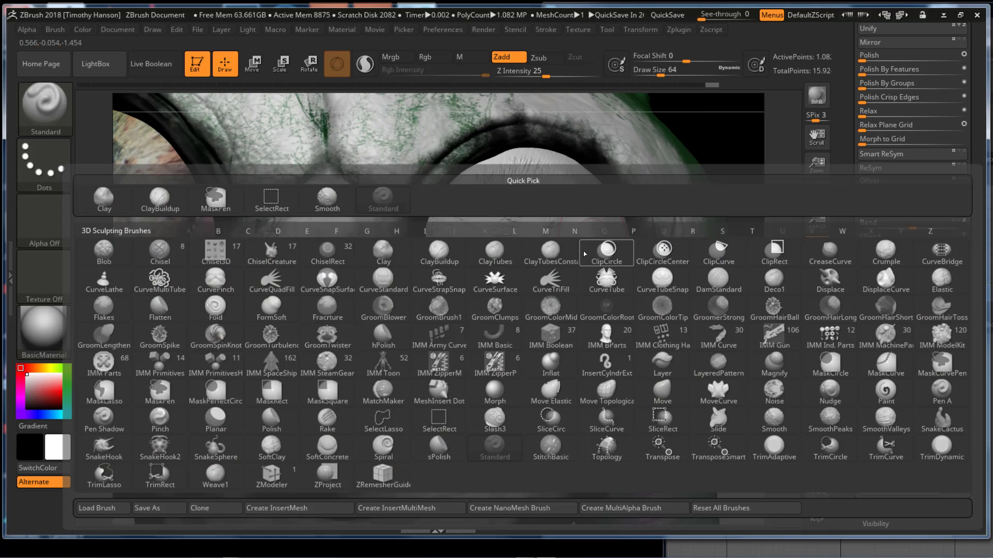
key("d")
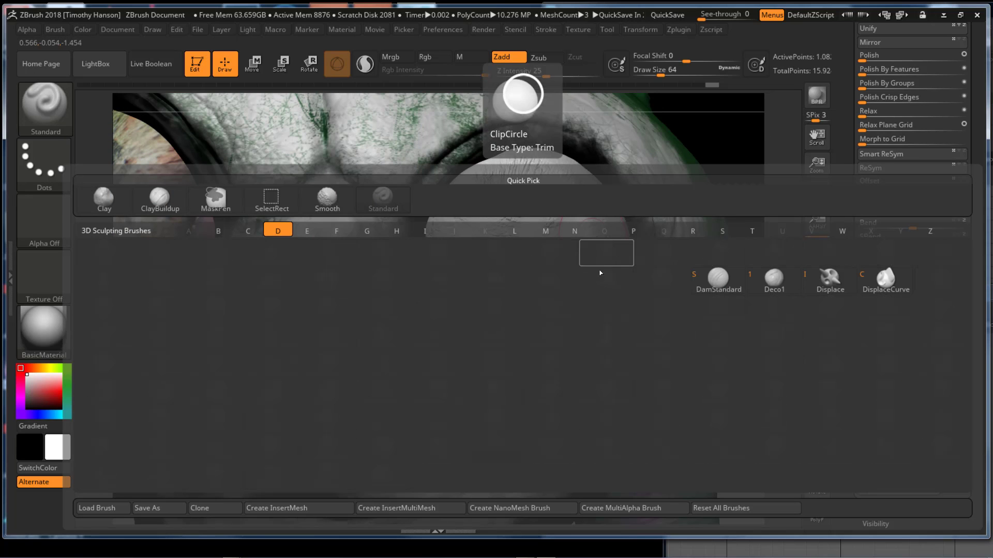
left_click(719, 279)
key("s")
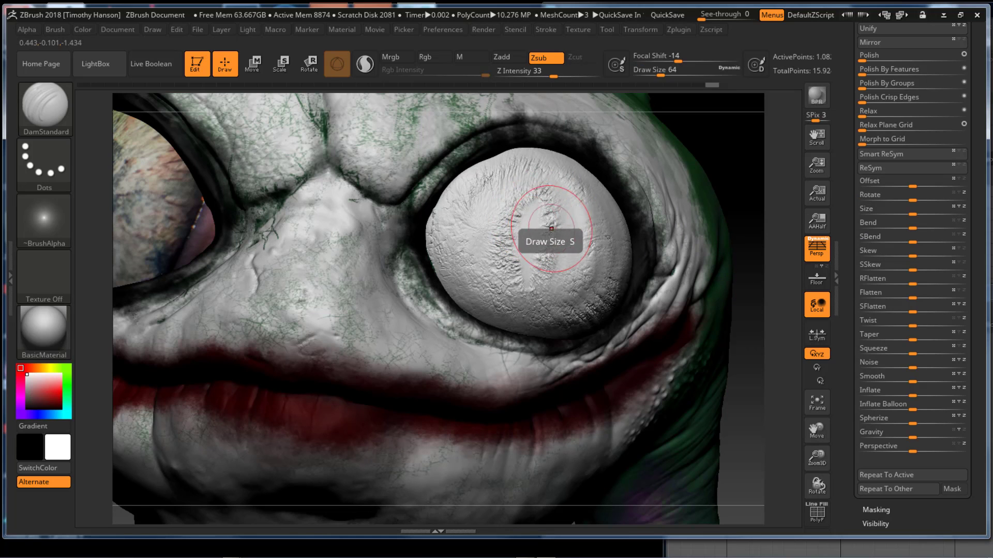
key("s")
left_click_drag(549, 230, 528, 233)
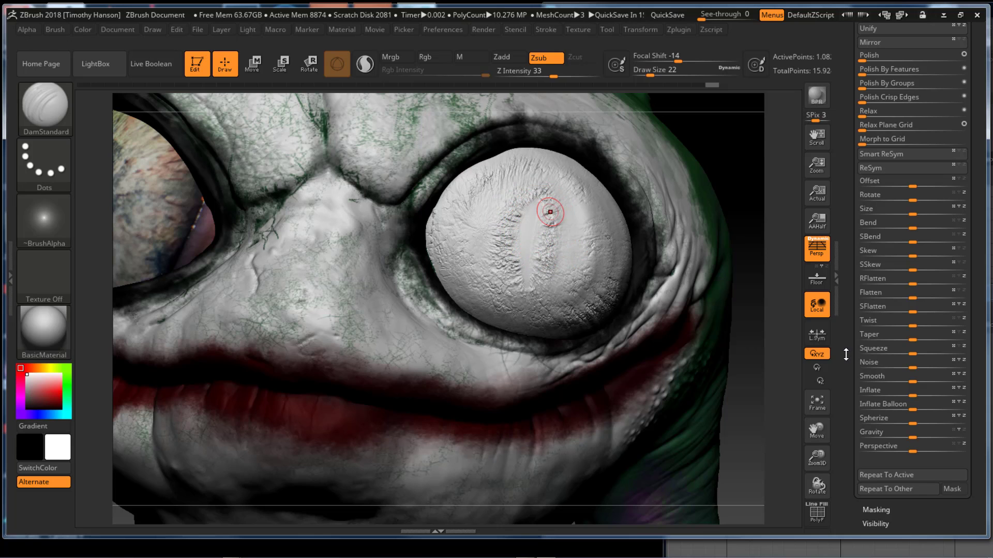
Step: Turn Colorize back on for the right eye and save the project
scroll(846, 354, "down", 6)
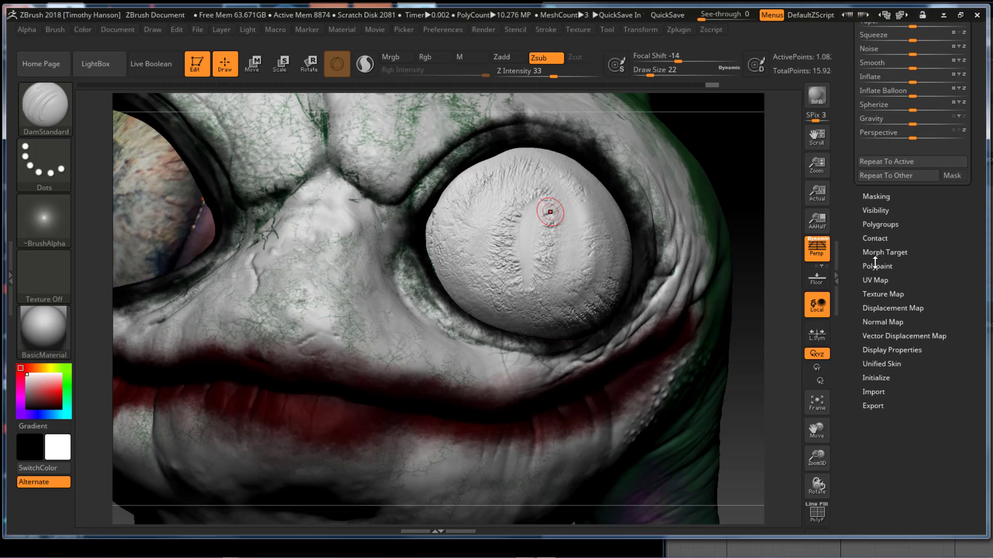
left_click(881, 267)
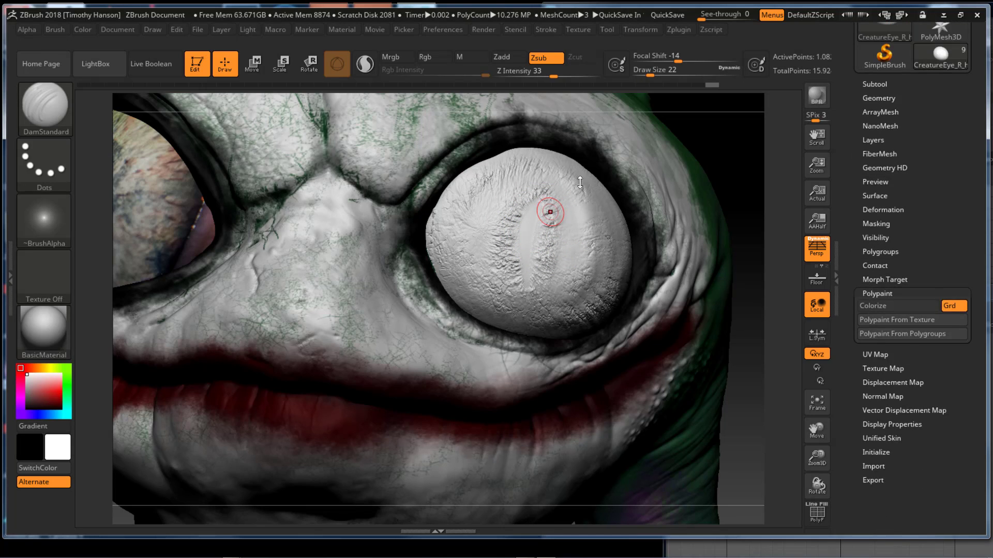
left_click(897, 311)
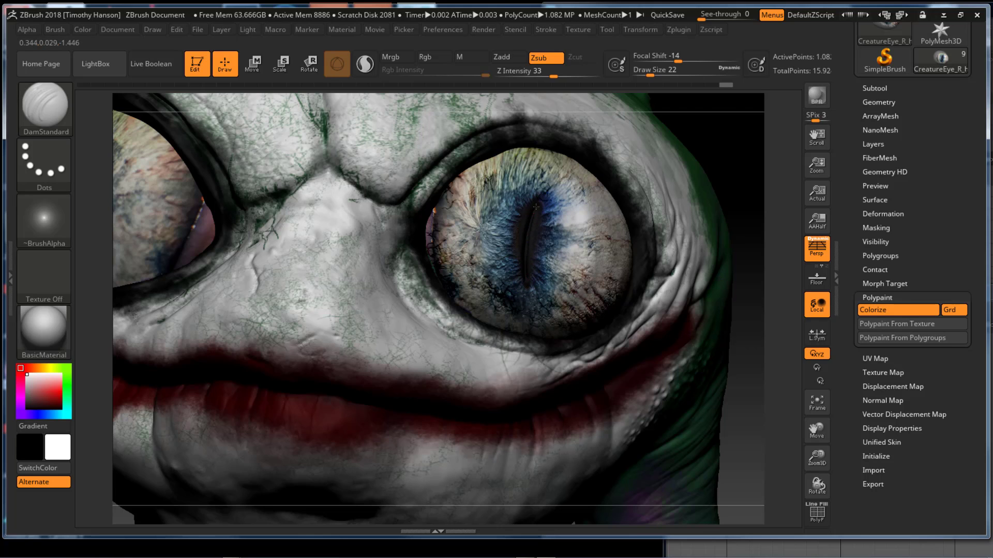
left_click_drag(536, 207, 536, 207)
key("ctrl+s")
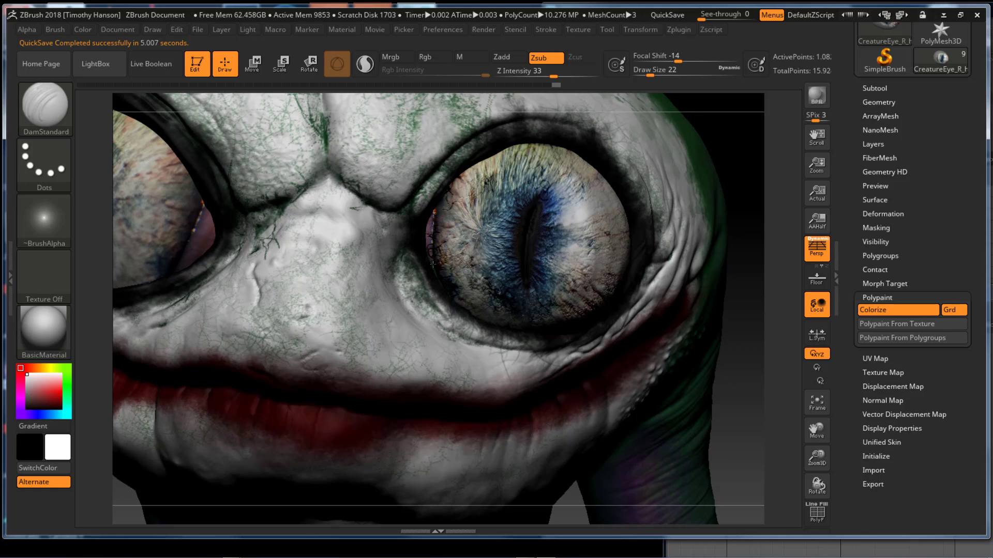
Step: Carve along the inner and lower edge of the right eyeball with DamStandard strokes
left_click_drag(433, 264, 432, 225)
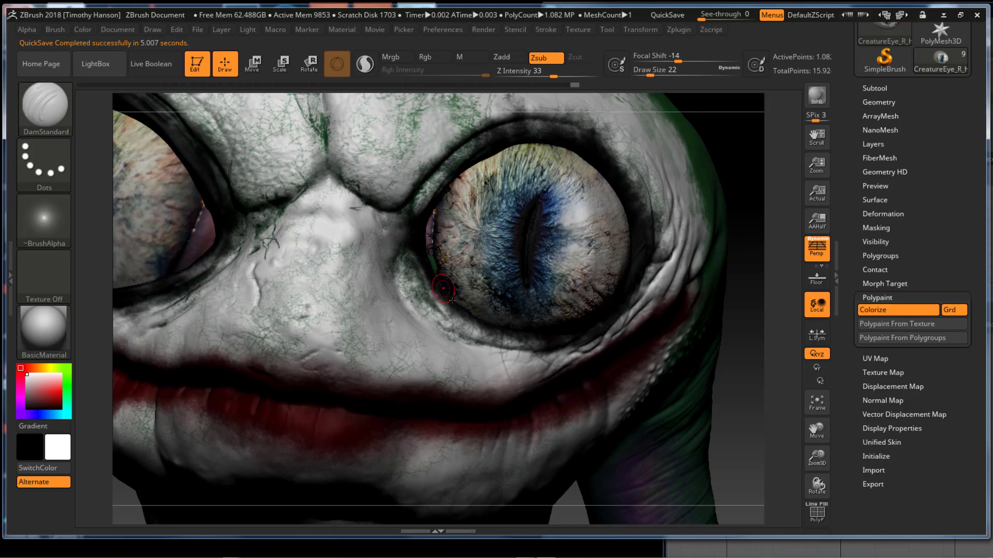
left_click_drag(443, 289, 490, 337)
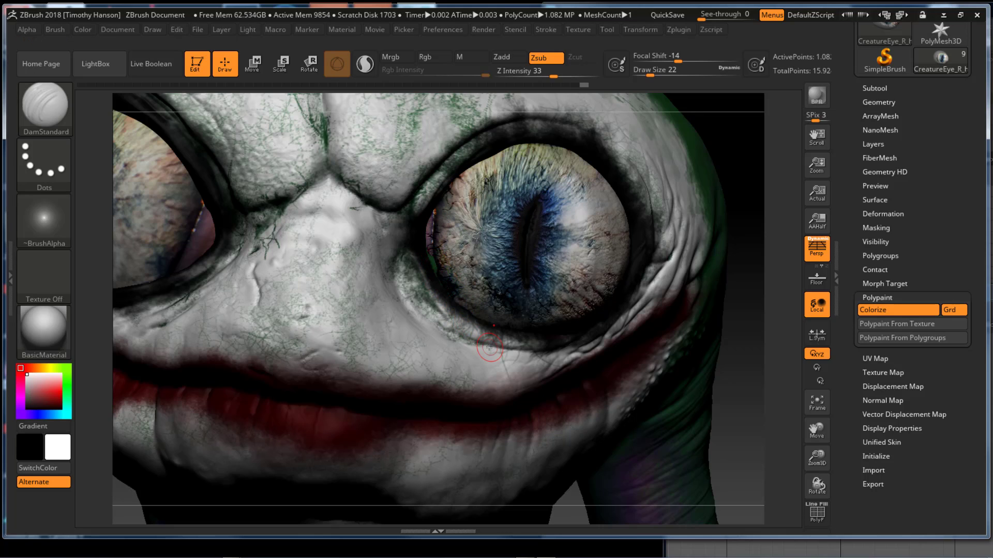
key("shift")
Step: Switch to the Inflat brush and smooth the right eyeball's surface along the inner corner
key("b")
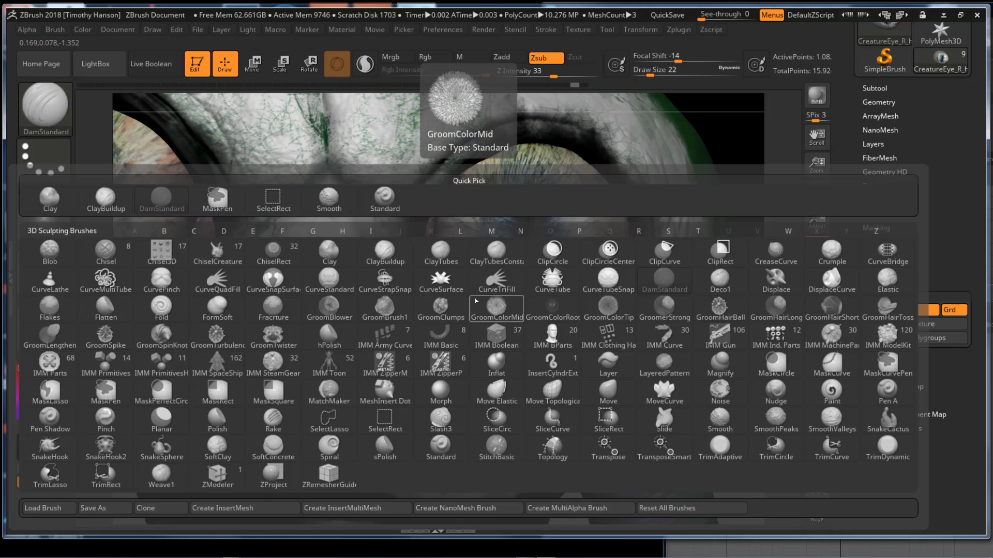
left_click(496, 364)
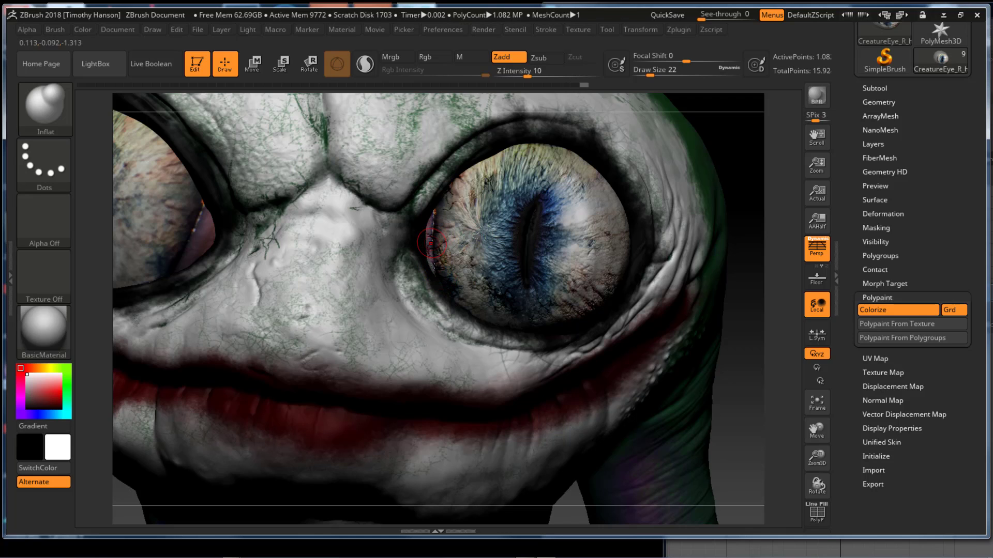
key("shift")
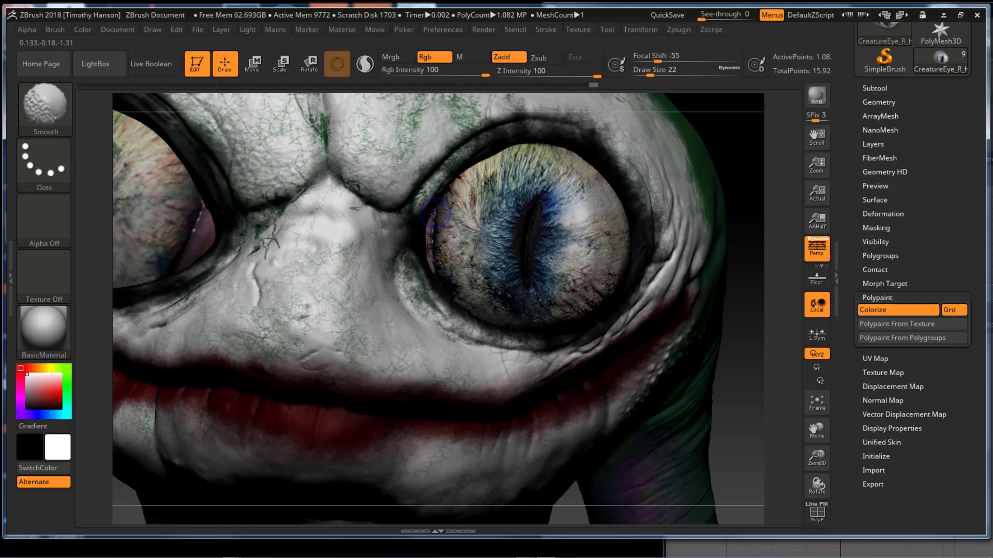
mouse_move(436, 212)
left_mouse_down("shift")
mouse_move(438, 221)
mouse_move(446, 186)
left_mouse_up("shift")
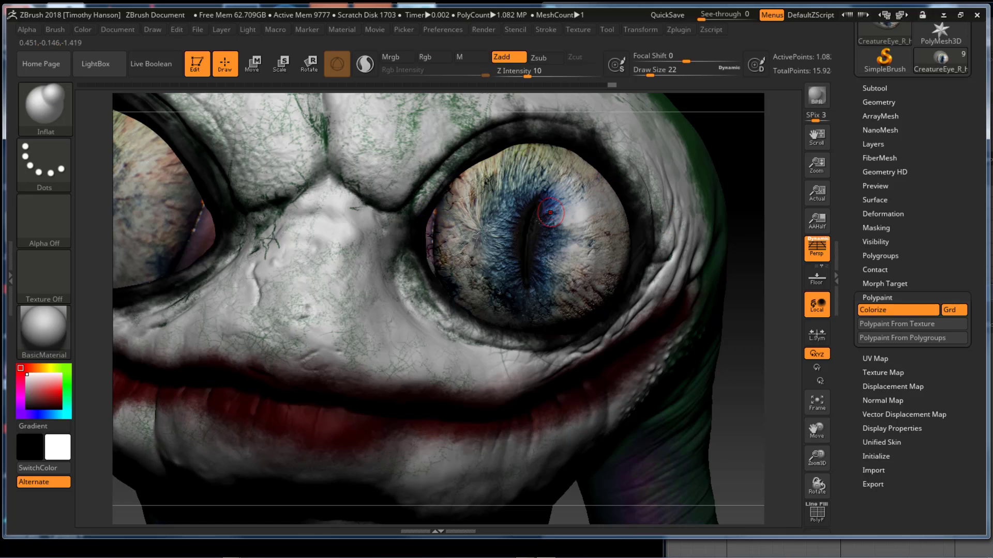
Step: Make CreatureEye_L_hiWithUV the active subtool and turn off its Colorize display
left_click_drag(726, 156, 607, 179)
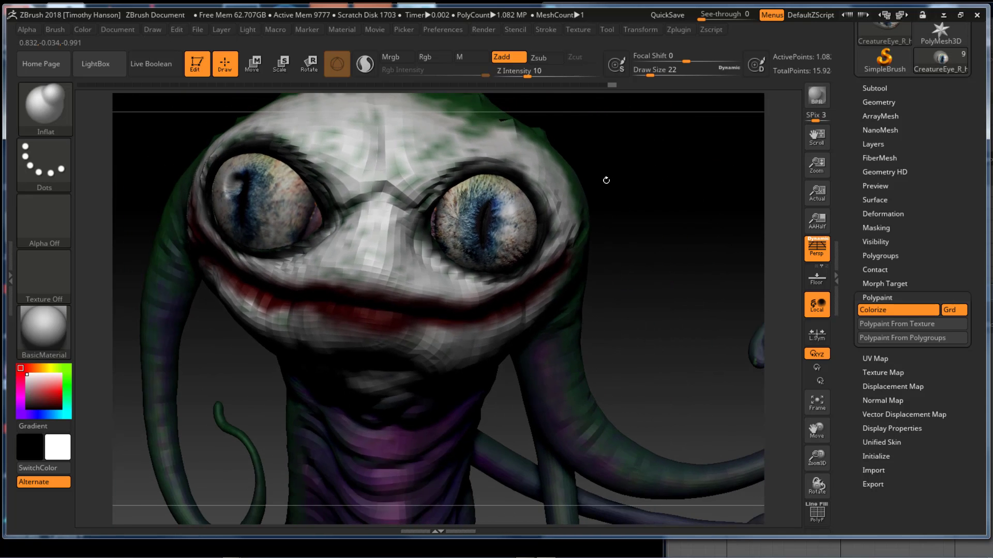
mouse_move(616, 282)
left_mouse_down()
mouse_move(624, 266)
mouse_move(574, 268)
mouse_move(559, 250)
mouse_move(649, 262)
mouse_move(595, 261)
mouse_move(654, 258)
left_mouse_up()
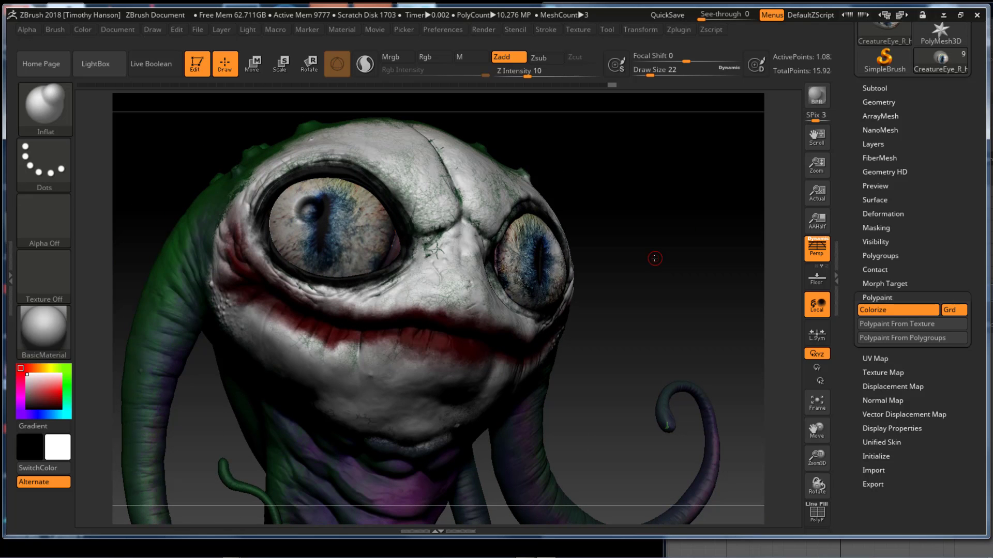
left_click(880, 88)
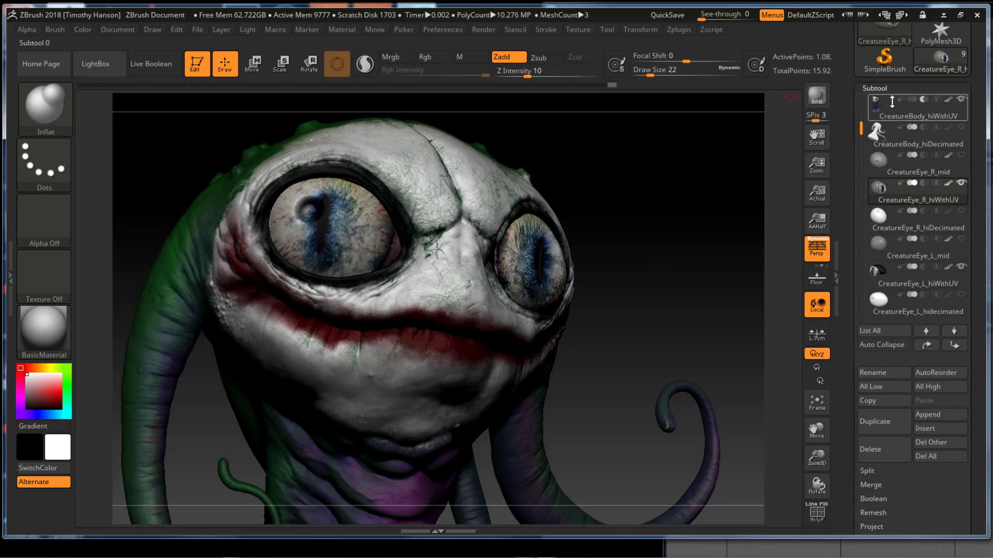
left_click(947, 284)
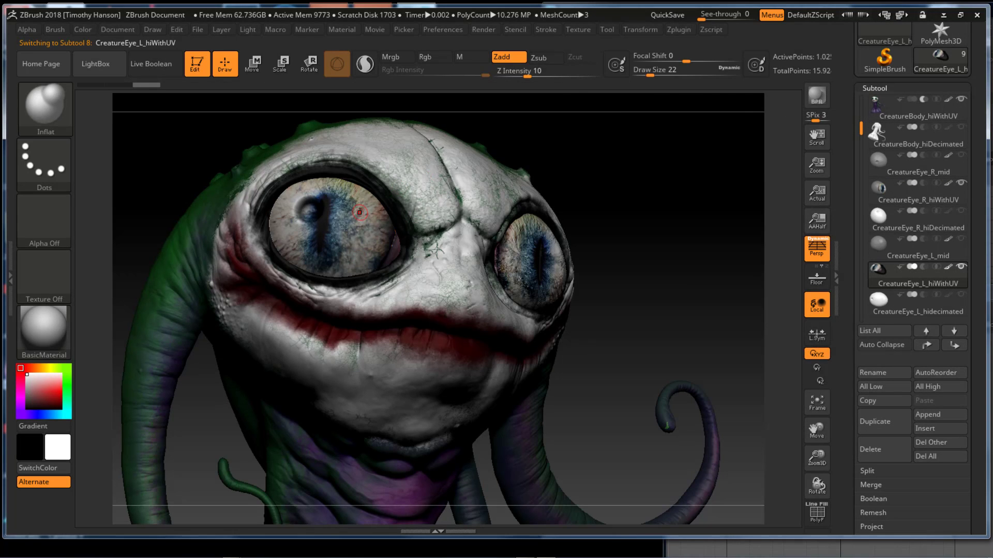
left_click_drag(849, 429, 852, 316)
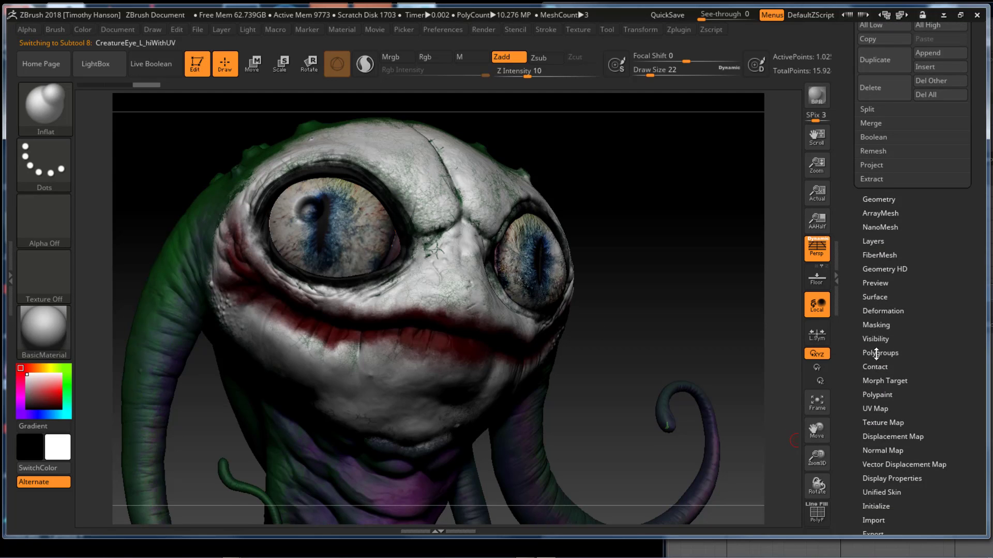
left_click_drag(874, 394, 884, 283)
left_click_drag(848, 107, 849, 183)
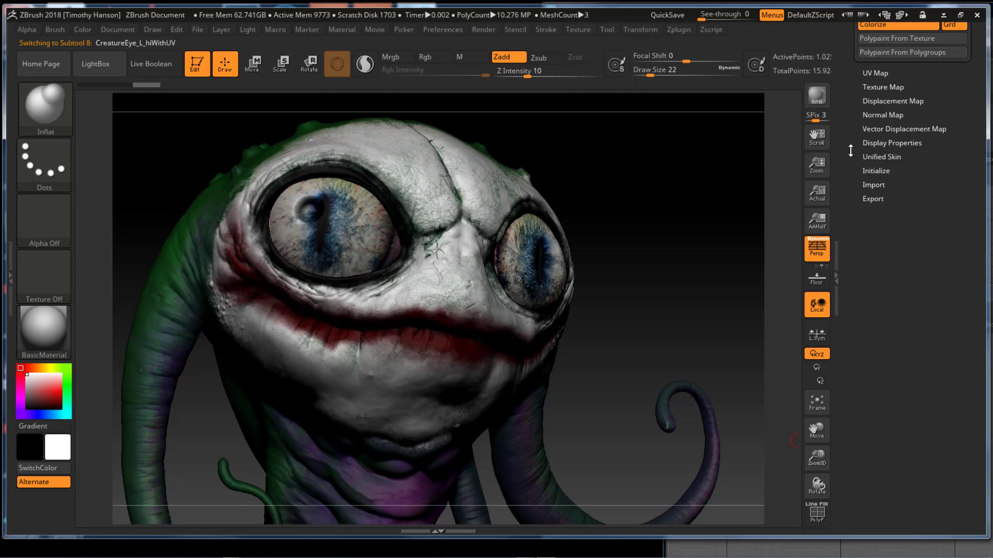
left_click(873, 24)
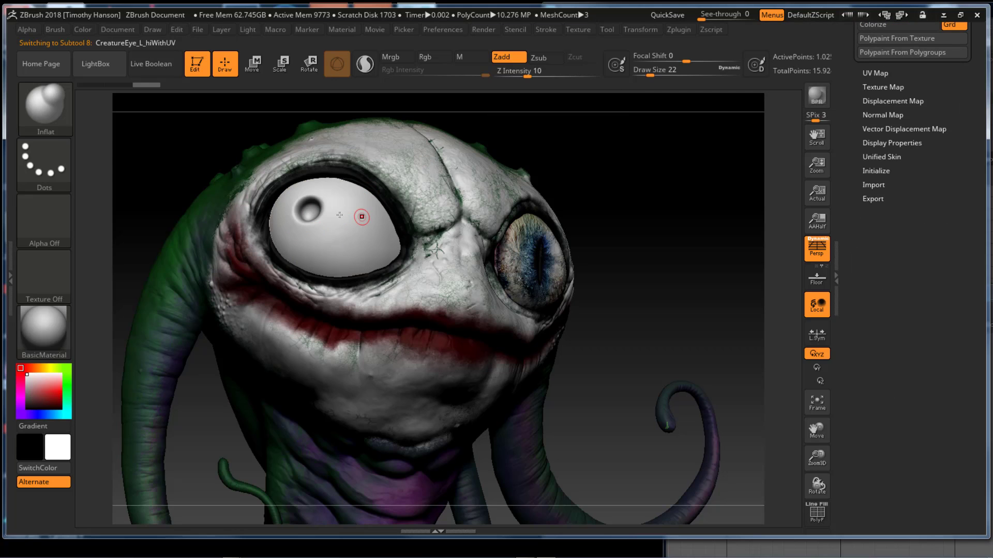
Step: Smooth away the round dent on the left eyeball at a lower subdivision level with draw size 71
key("shift")
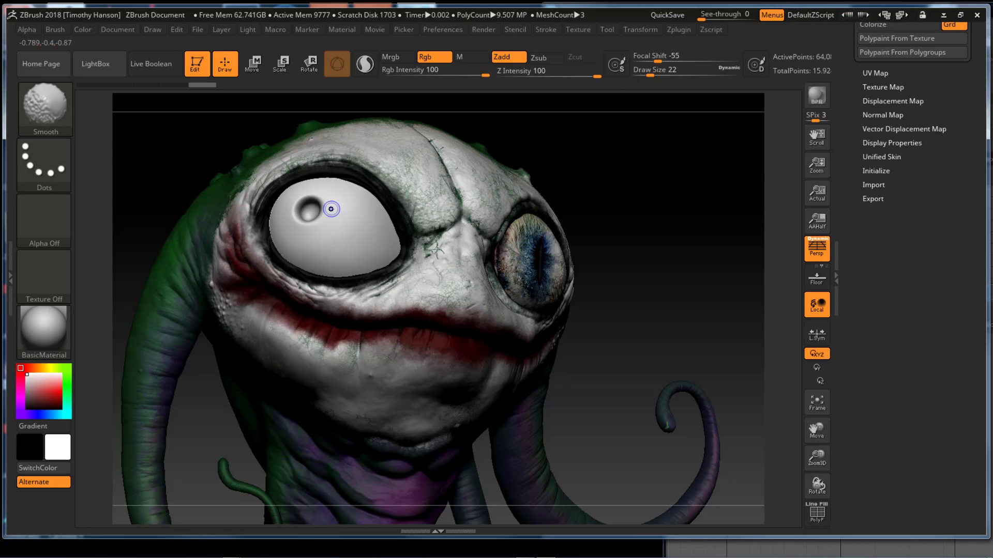
left_click_drag(331, 209, 325, 206, "shift")
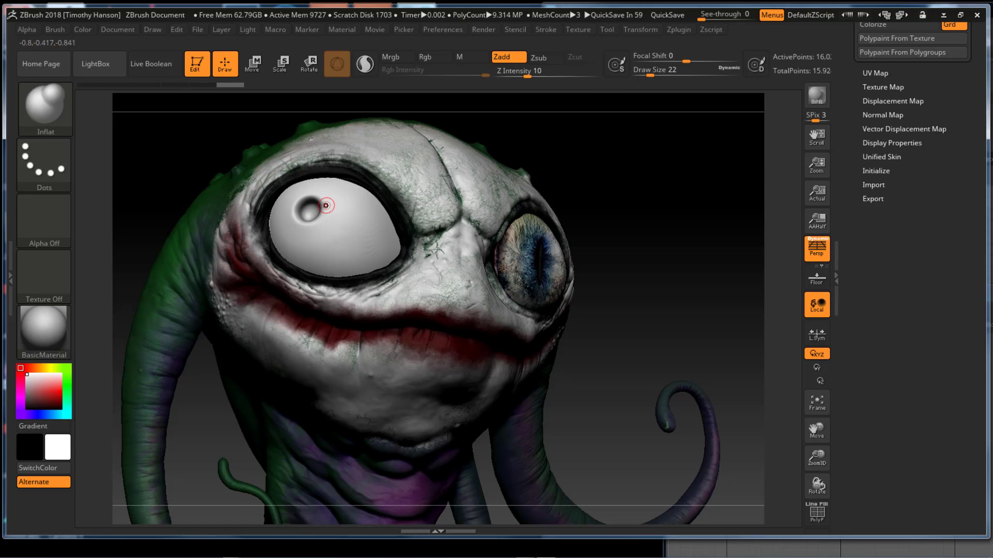
key("s")
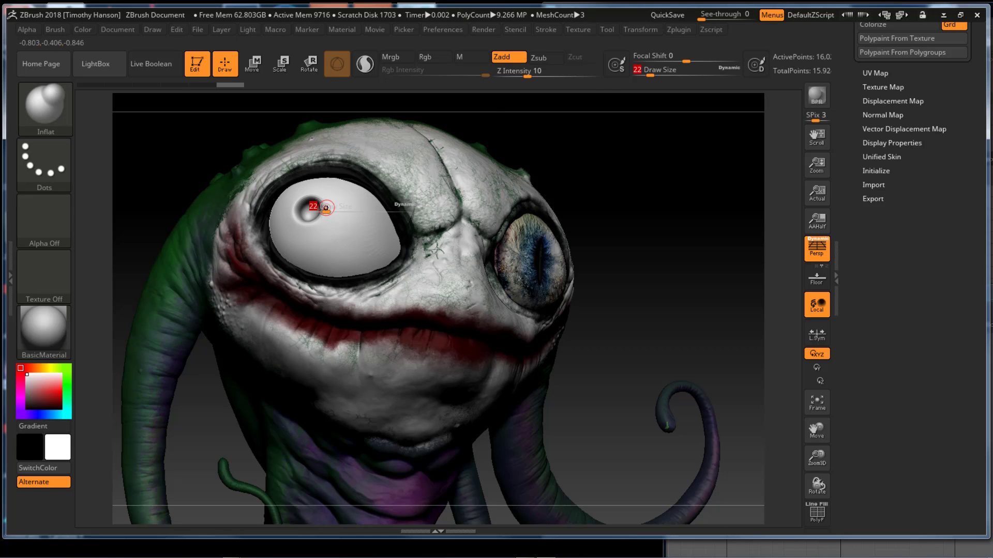
mouse_move(326, 208)
left_mouse_down()
mouse_move(336, 229)
mouse_move(318, 210)
mouse_move(298, 218)
mouse_move(294, 230)
mouse_move(317, 215)
mouse_move(315, 225)
mouse_move(299, 219)
mouse_move(325, 232)
mouse_move(331, 207)
mouse_move(336, 241)
left_mouse_up()
key("shift+d")
mouse_move(336, 241)
left_mouse_down("shift")
mouse_move(321, 246)
mouse_move(329, 239)
mouse_move(316, 207)
left_mouse_up("shift")
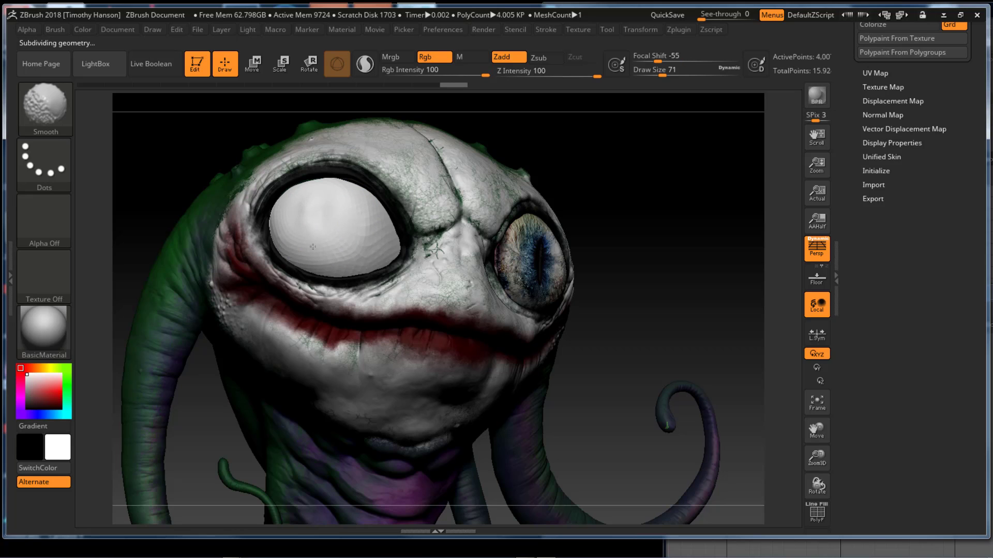
Step: Smooth the remaining unevenness on the left eyeball while stepping back up to its highest subdivision level
key("ctrl+d")
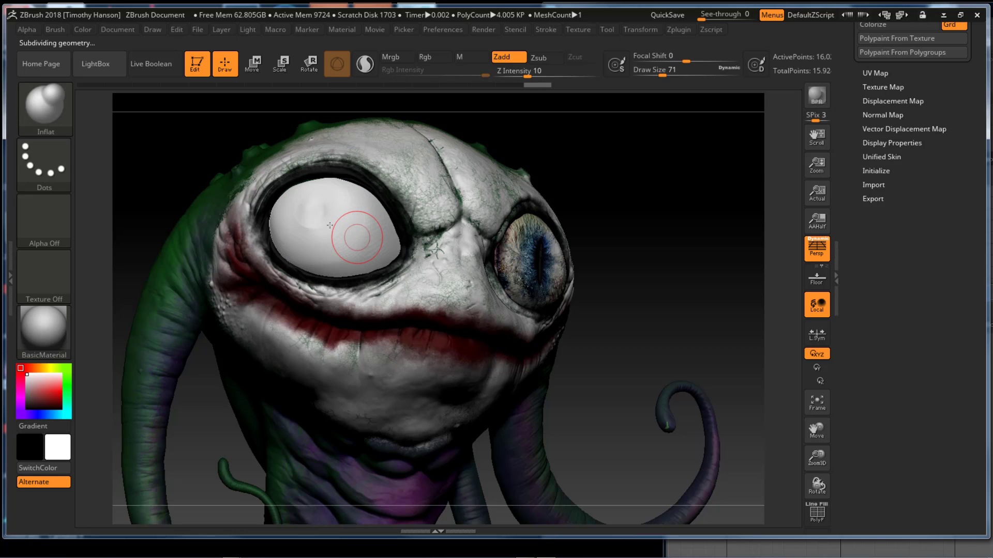
mouse_move(329, 225)
left_mouse_down("shift")
mouse_move(311, 219)
mouse_move(328, 222)
left_mouse_up("shift")
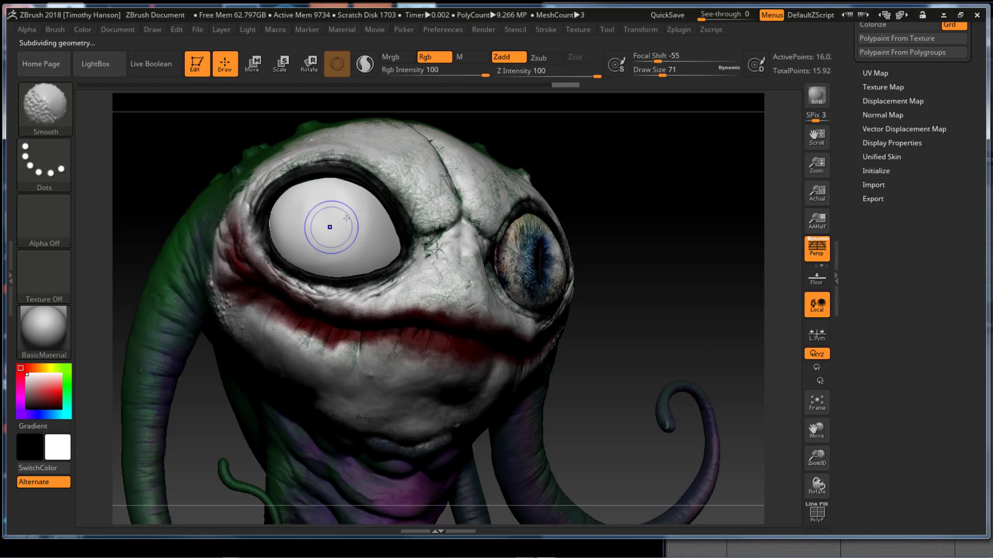
key("ctrl+d")
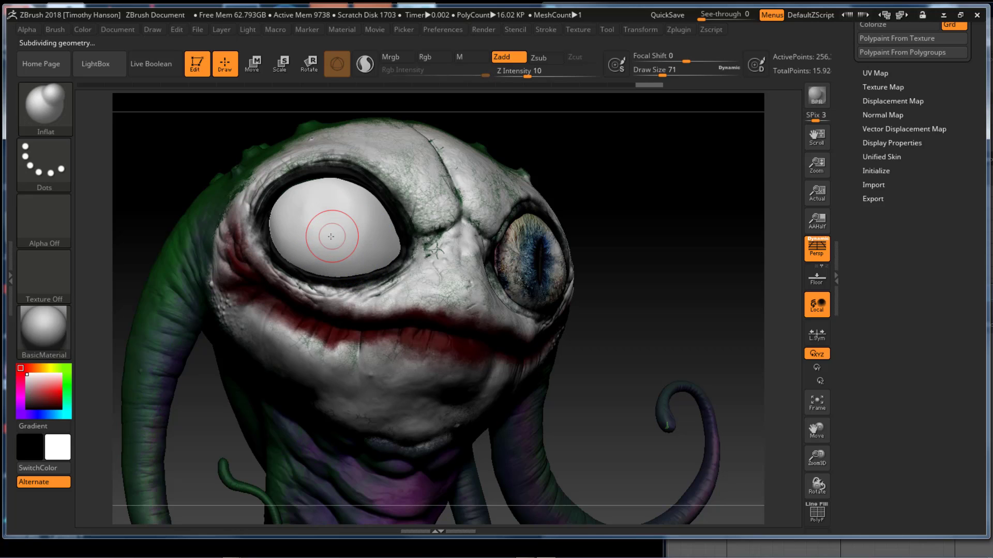
mouse_move(333, 215)
left_mouse_down("shift")
mouse_move(305, 205)
mouse_move(394, 233)
left_mouse_up("shift")
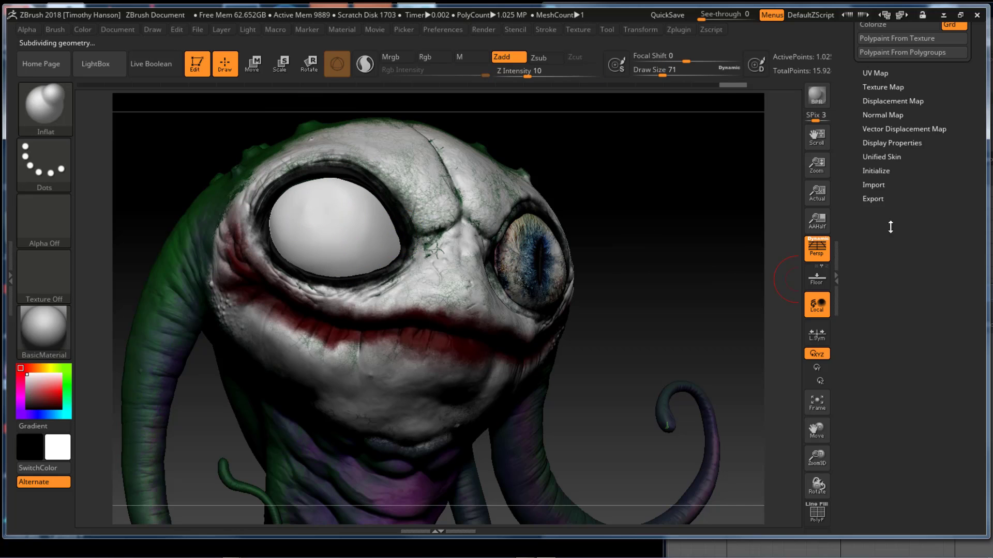
Step: Turn Colorize back on for the left eye and mask it by intensity
left_click(879, 24)
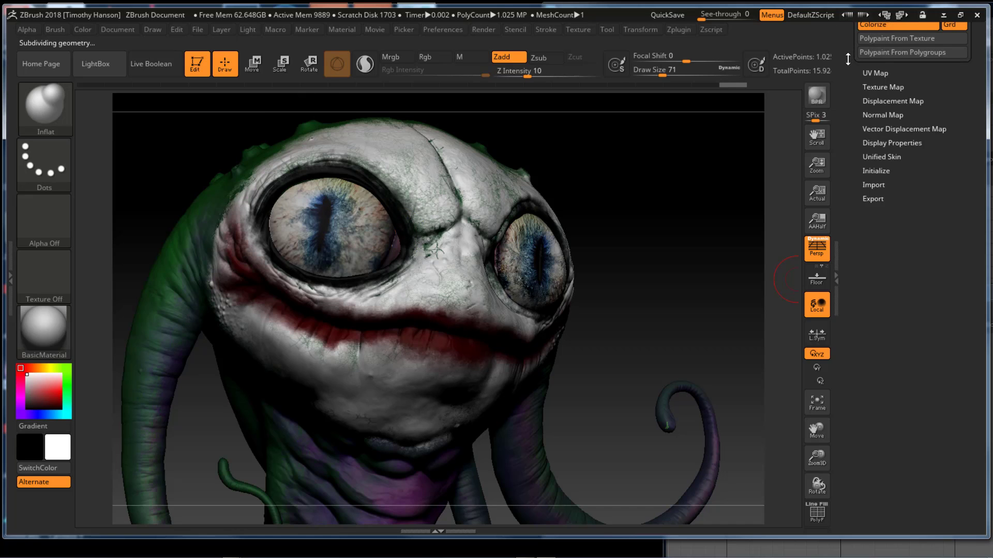
left_click_drag(853, 49, 852, 100)
scroll(852, 99, "up", 4)
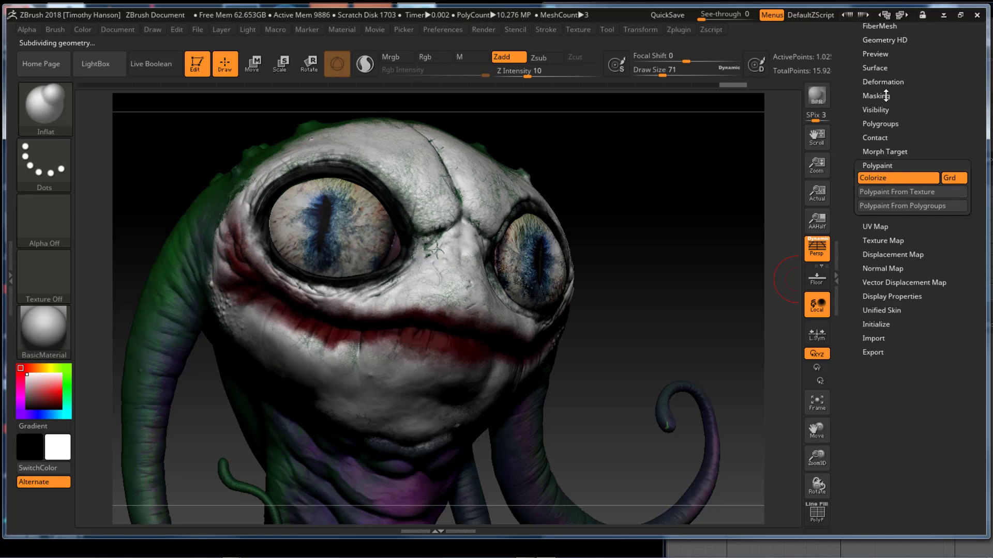
left_click(886, 96)
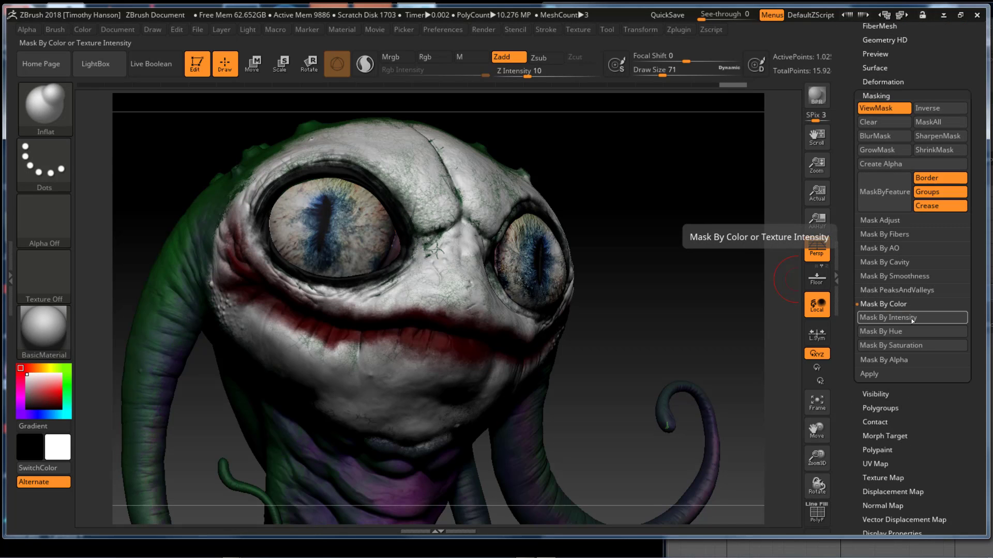
Step: Apply an Inflate deformation to the masked left eye
left_click_drag(851, 101, 874, 194)
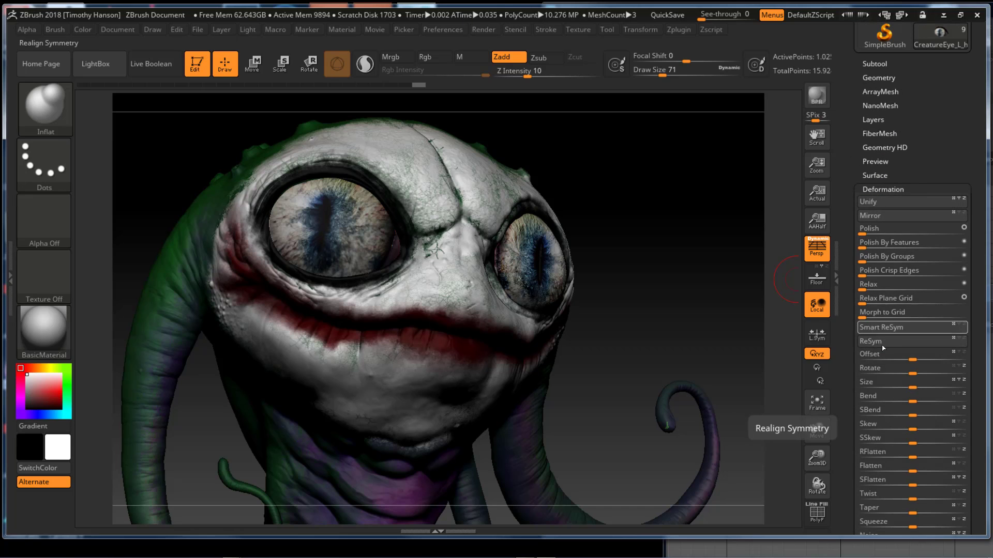
scroll(848, 303, "down", 5)
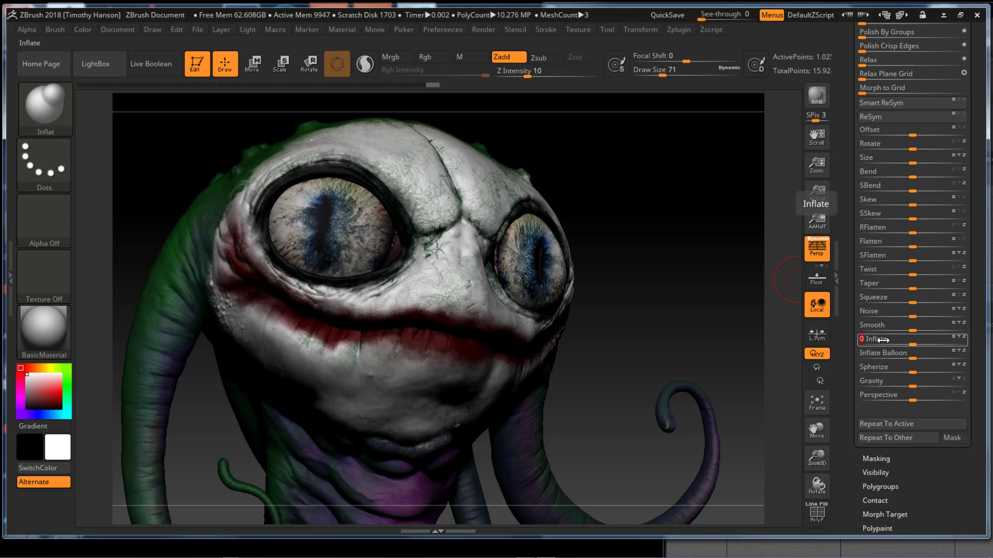
scroll(876, 321, "down", 7)
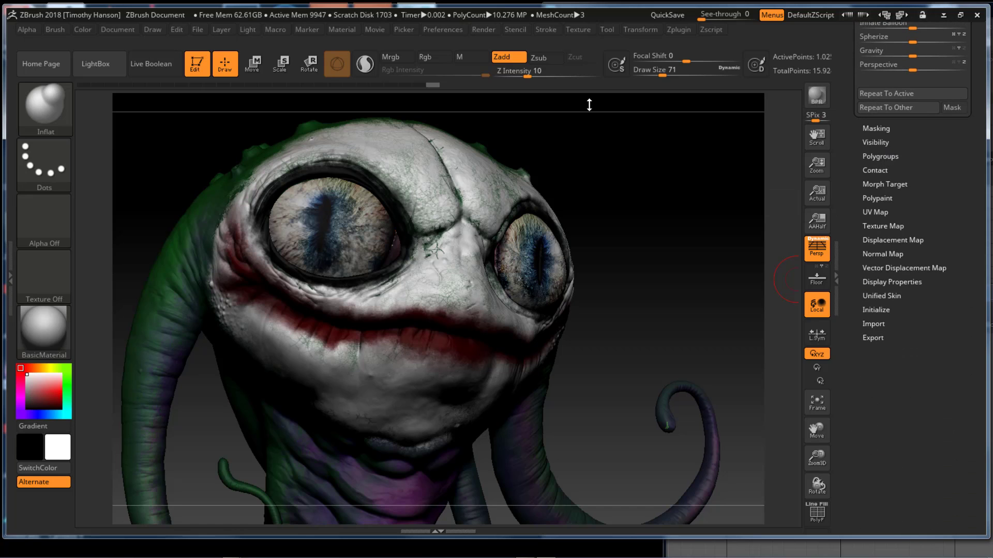
Step: Turn off Colorize on the masked left eye to expose its sculpted surface
scroll(889, 155, "down", 4)
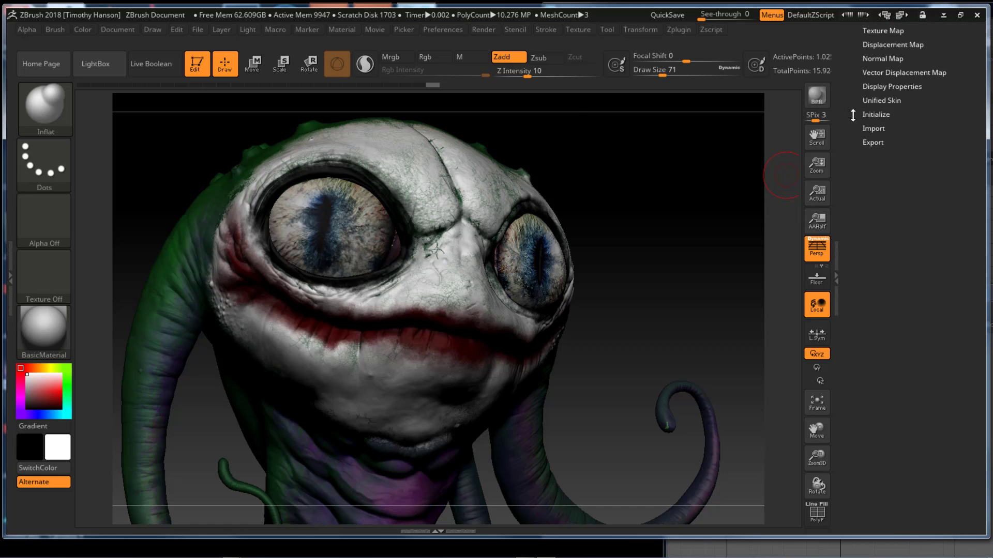
scroll(853, 115, "up", 4)
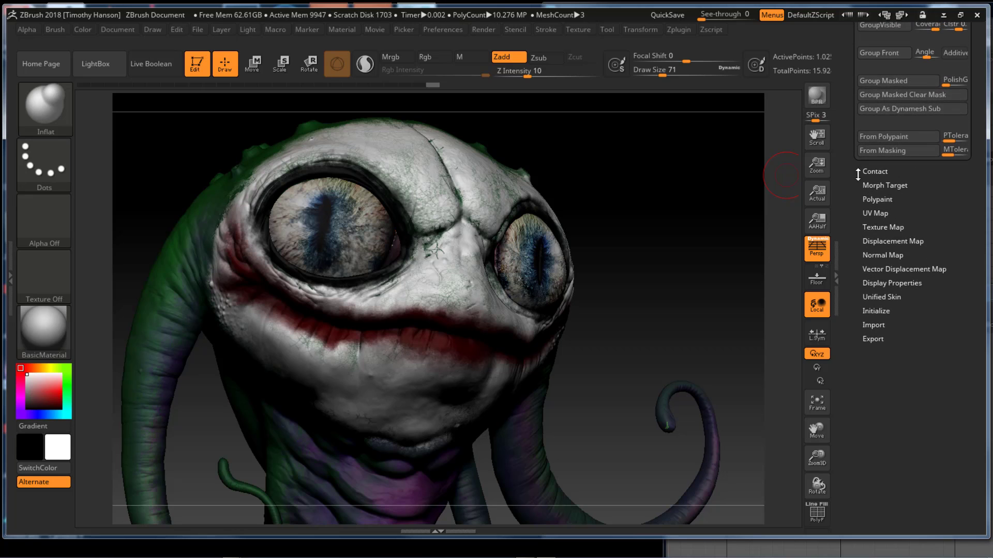
left_click(876, 200)
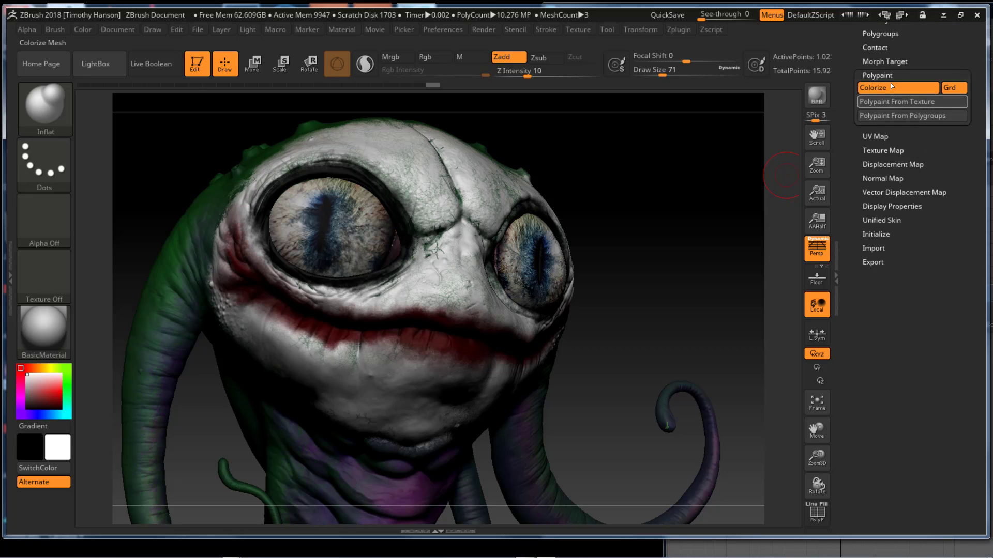
left_click(889, 87)
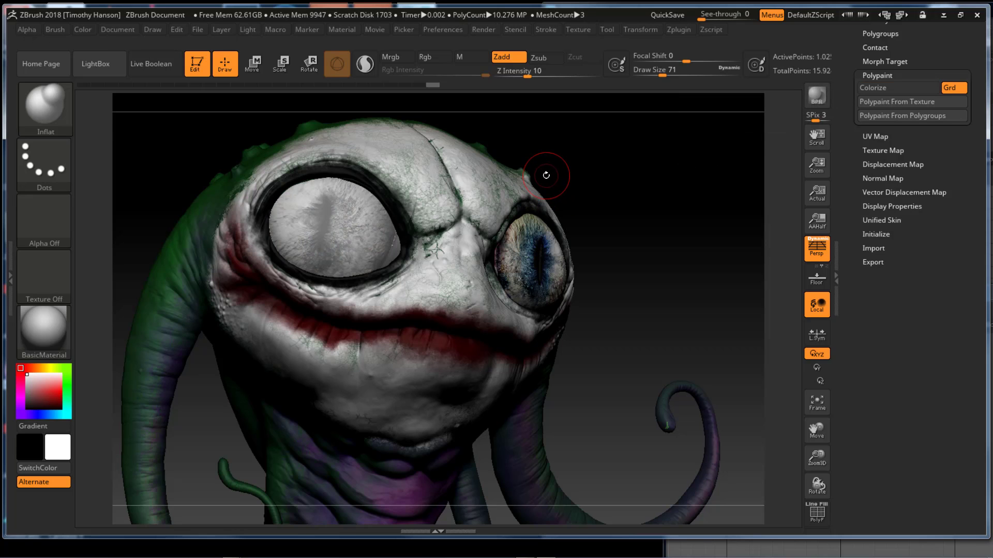
Step: Roughen the left eyeball's surface around the pupil with strokes of the Noise brush
key("b")
key("n")
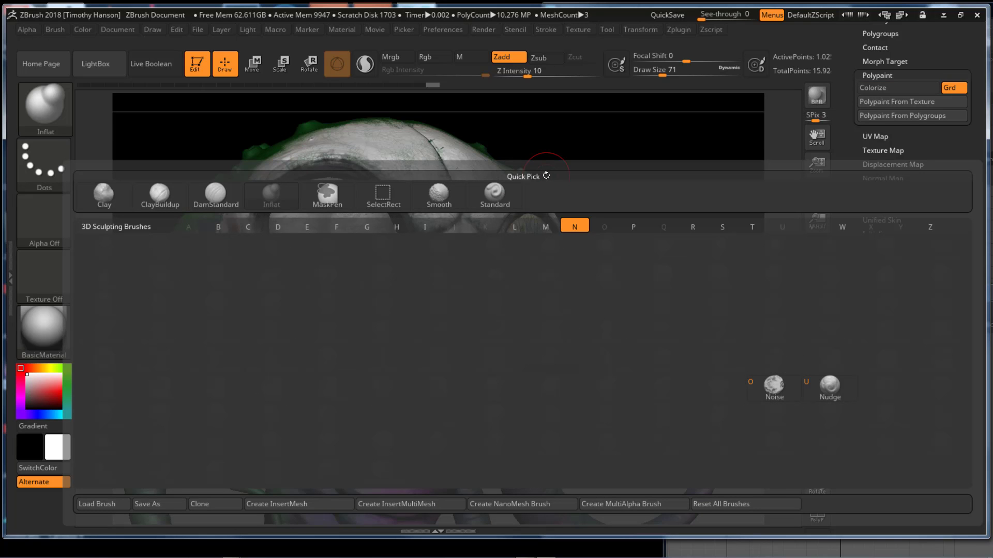
left_click(774, 386)
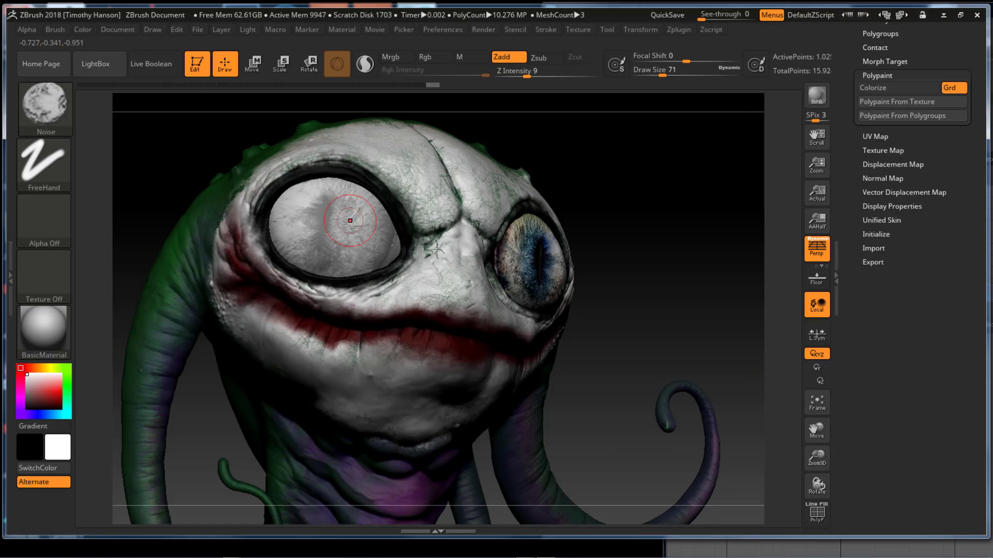
mouse_move(349, 221)
left_mouse_down()
mouse_move(331, 230)
mouse_move(338, 208)
left_mouse_up()
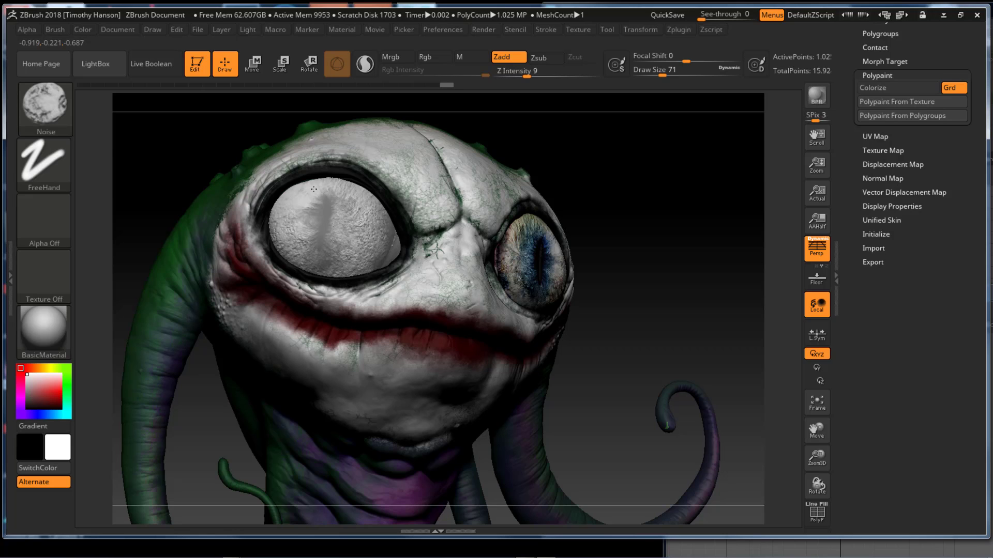
left_click_drag(320, 241, 314, 209)
left_click_drag(312, 241, 305, 192)
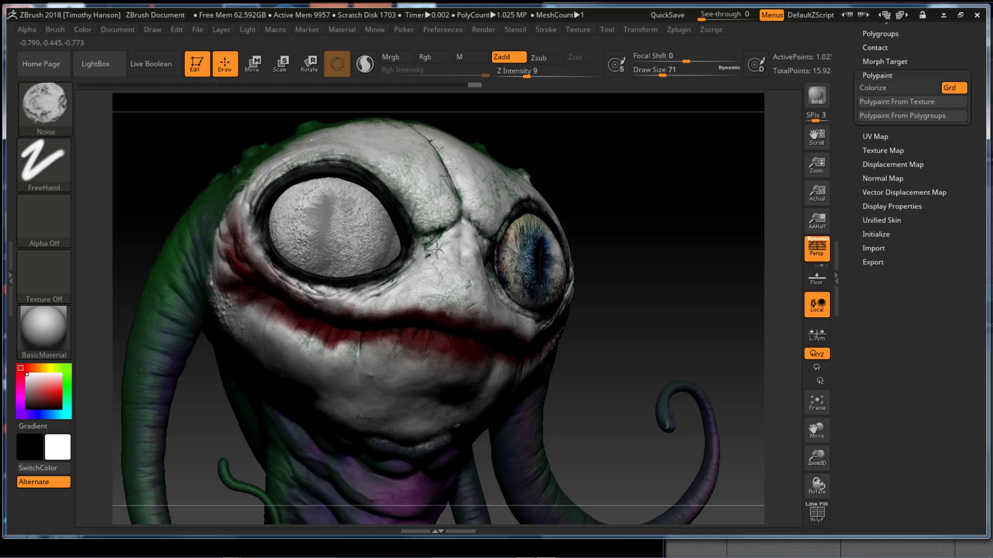
left_click_drag(340, 248, 348, 215)
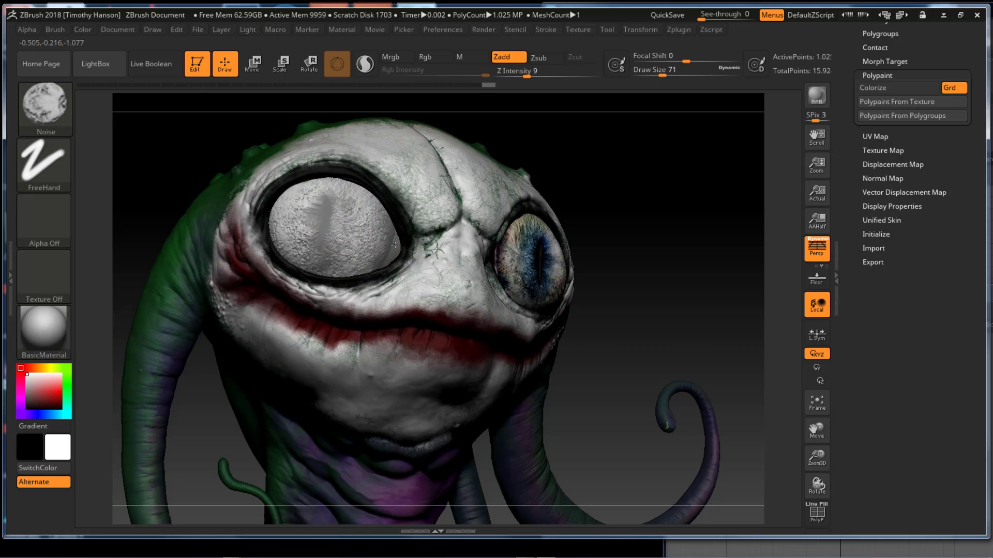
left_click_drag(385, 265, 399, 277)
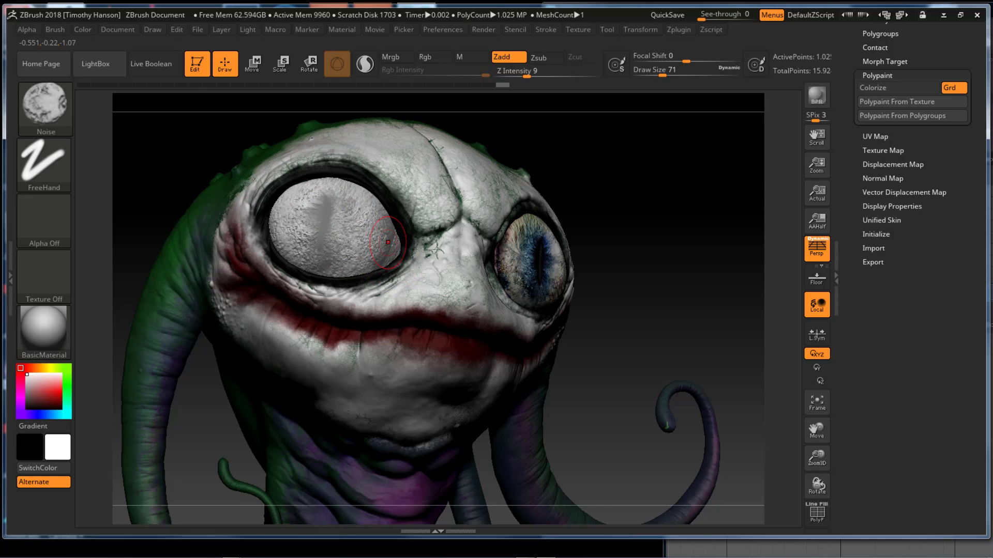
Step: Sculpt along the left eye's slit pupil with the Standard brush
key("b")
key("s")
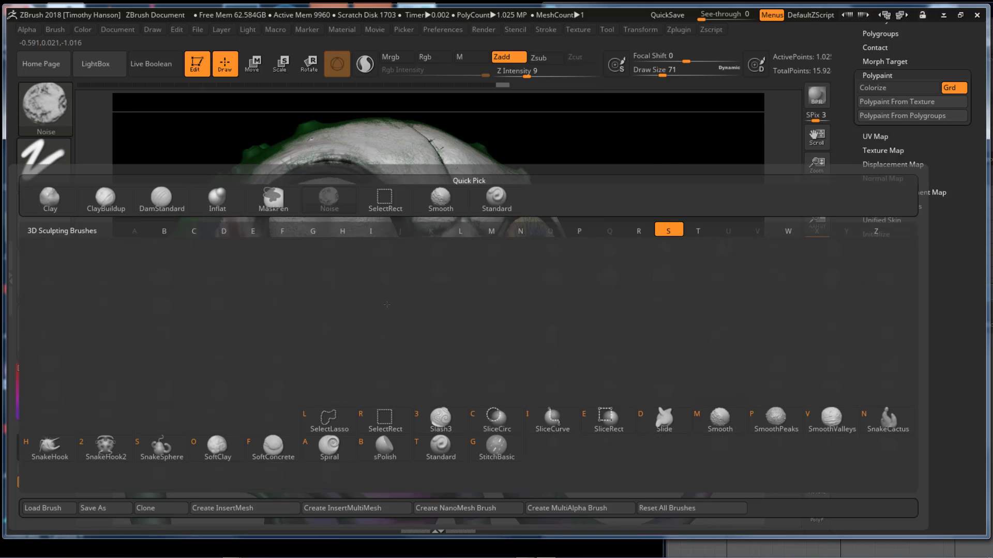
left_click(497, 201)
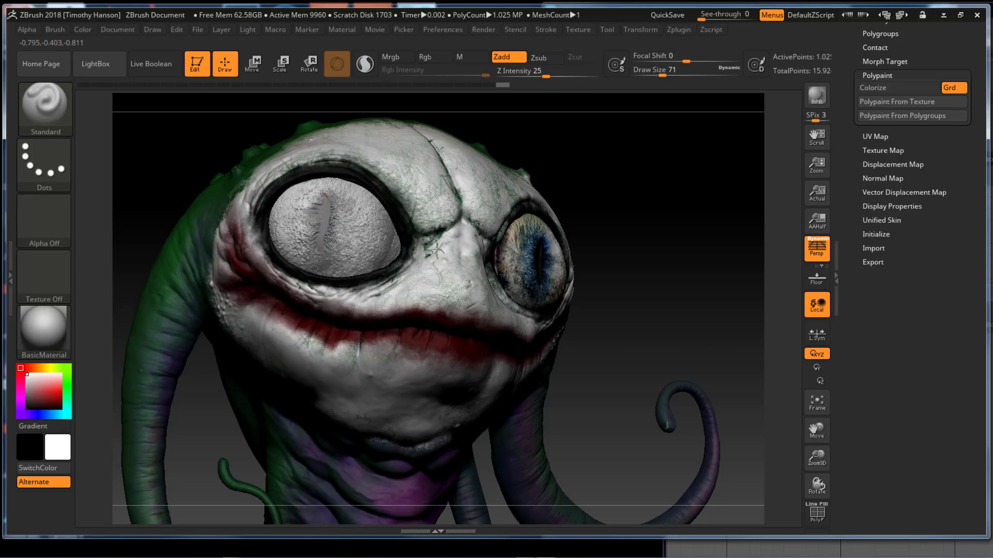
mouse_move(323, 194)
left_mouse_down()
mouse_move(320, 217)
mouse_move(337, 201)
left_mouse_up()
Step: Carve the left eye's slit pupil with the DamStandard brush at draw size 54 and clear the eye's mask
key("b")
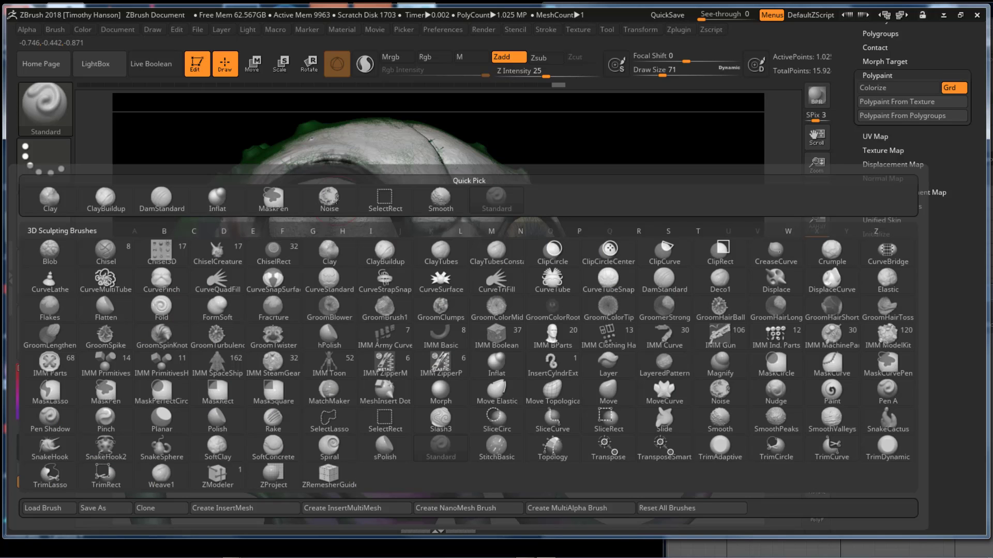
key("d")
left_click(663, 282)
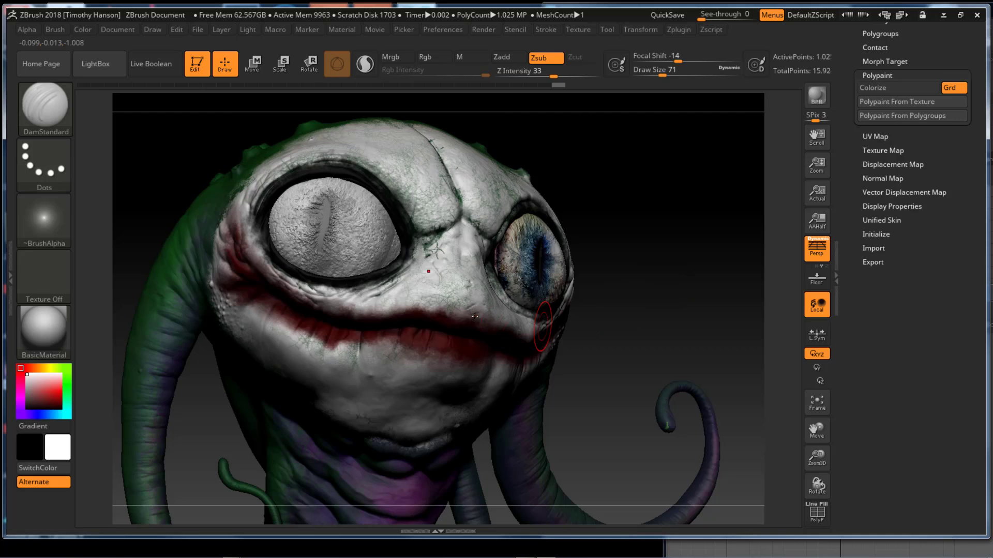
key("s")
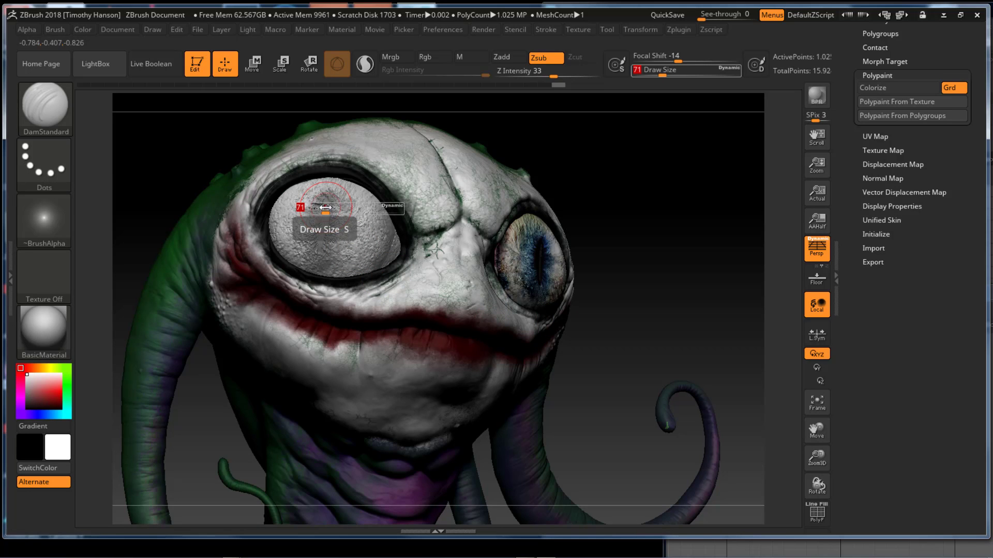
left_click_drag(326, 209, 322, 211)
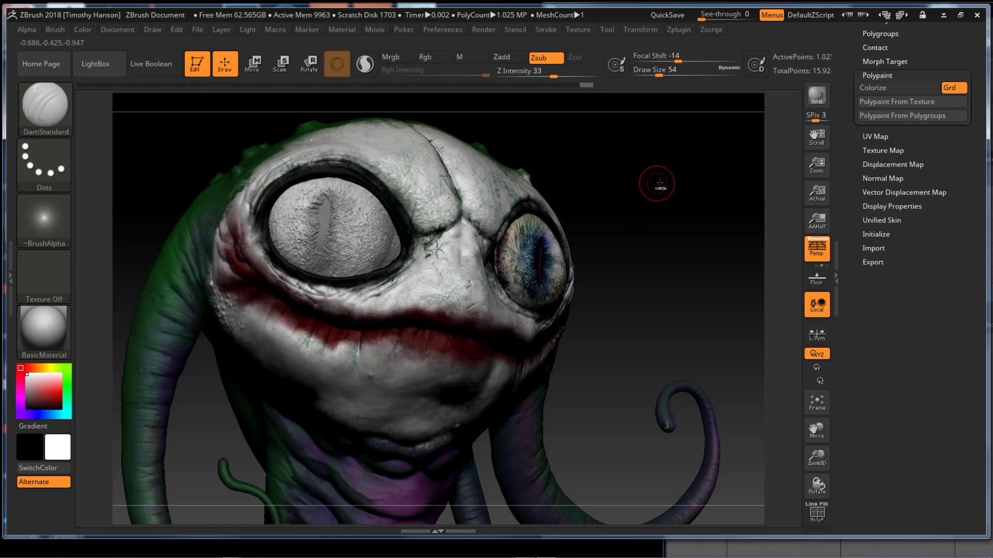
left_click_drag(687, 148, 682, 218, "ctrl")
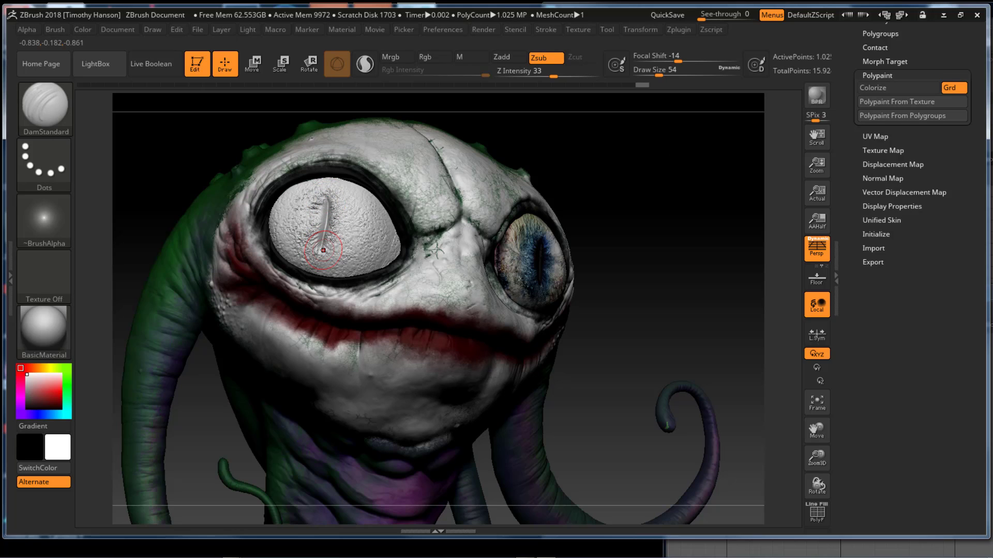
Step: Turn Colorize back on for the left eye and check both painted eyes from a wider view
left_click(894, 89)
left_click_drag(680, 243, 572, 215)
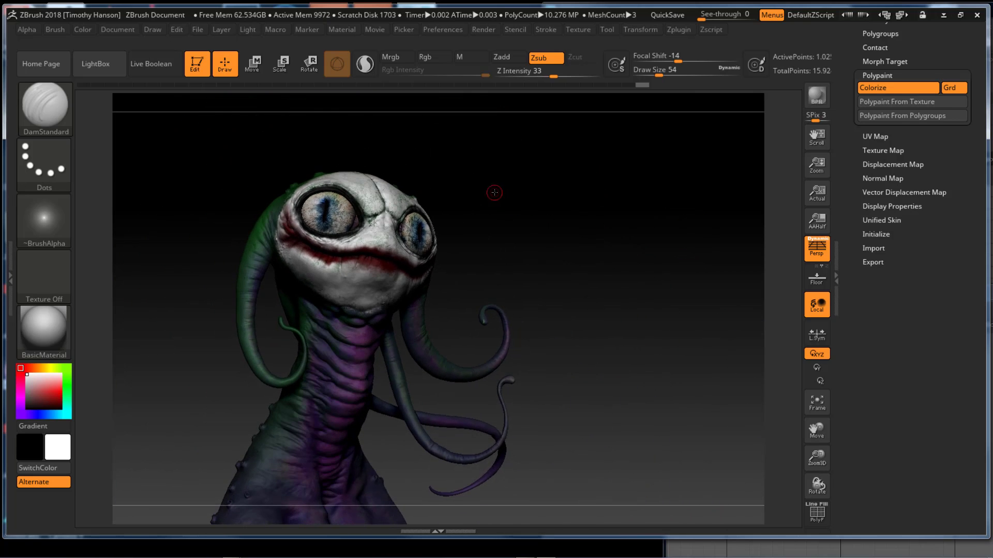
left_click_drag(495, 193, 546, 210)
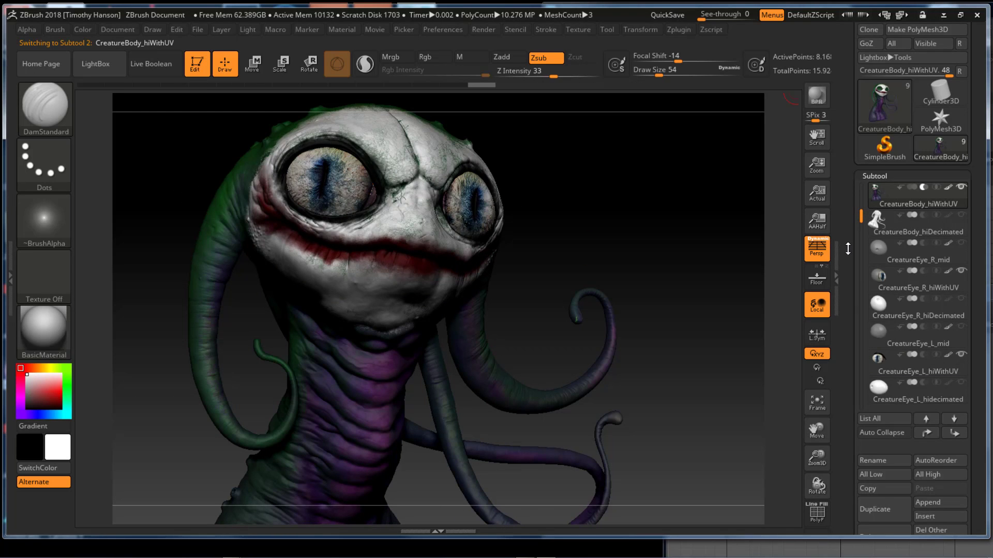
Step: Mask the CreatureBody_hiWithUV subtool by color intensity
scroll(848, 249, "down", 10)
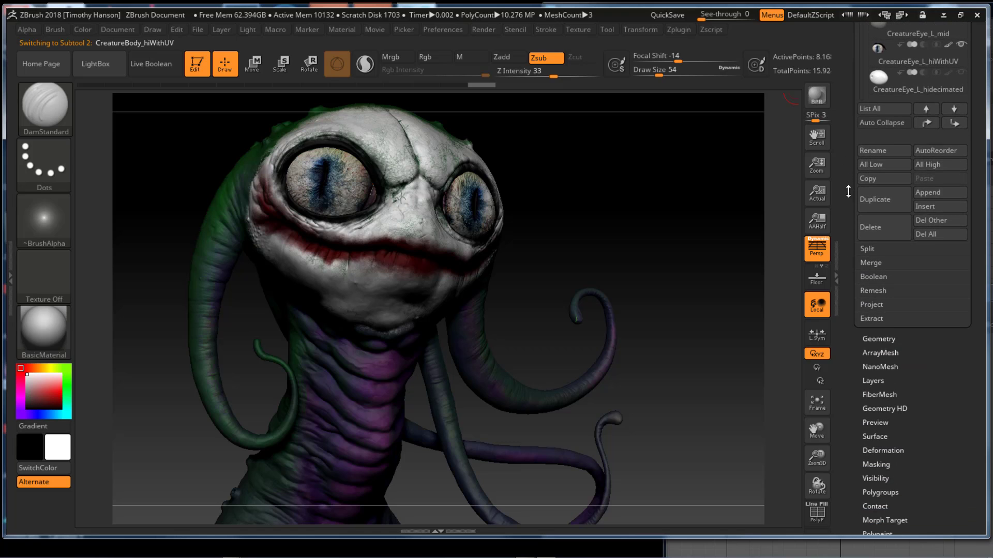
scroll(855, 337, "down", 5)
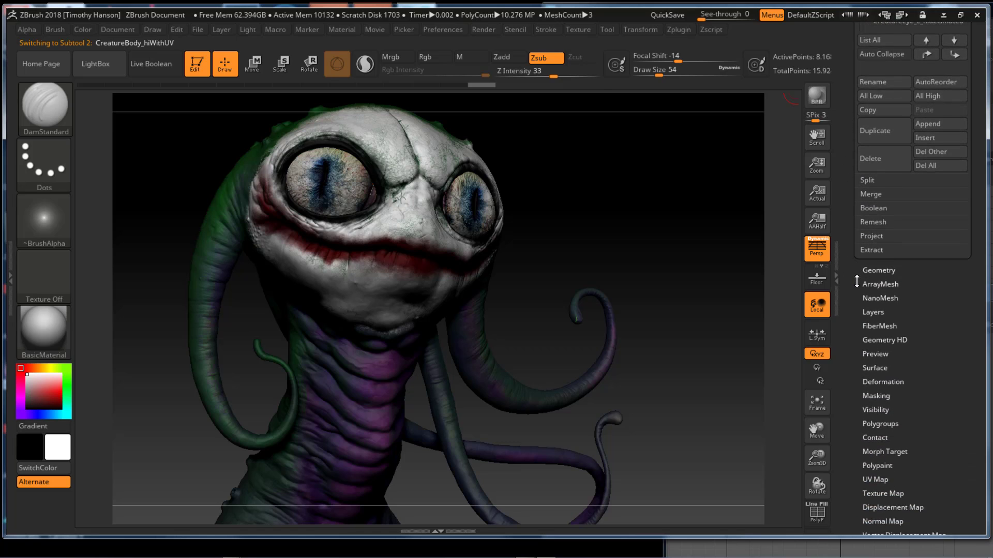
scroll(882, 322, "down", 6)
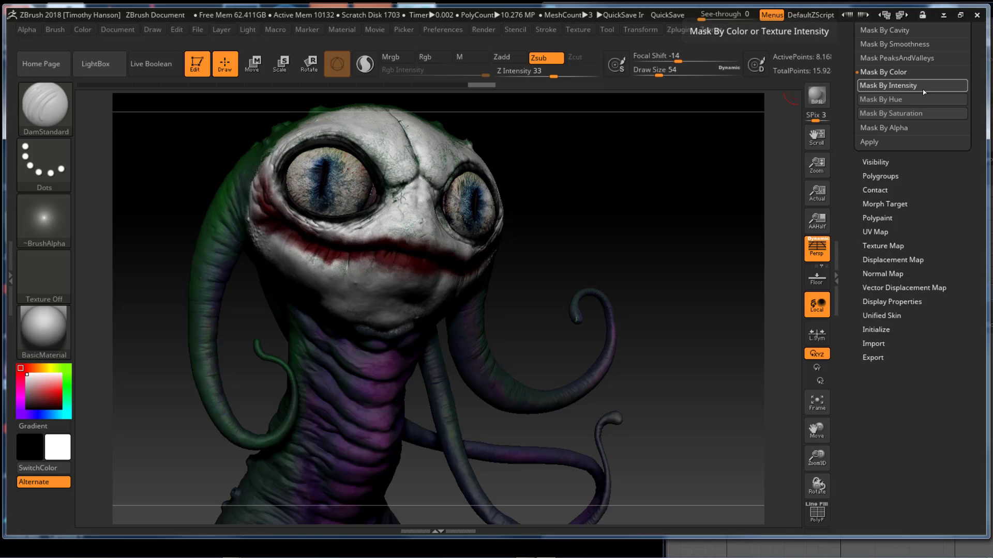
left_click(897, 99)
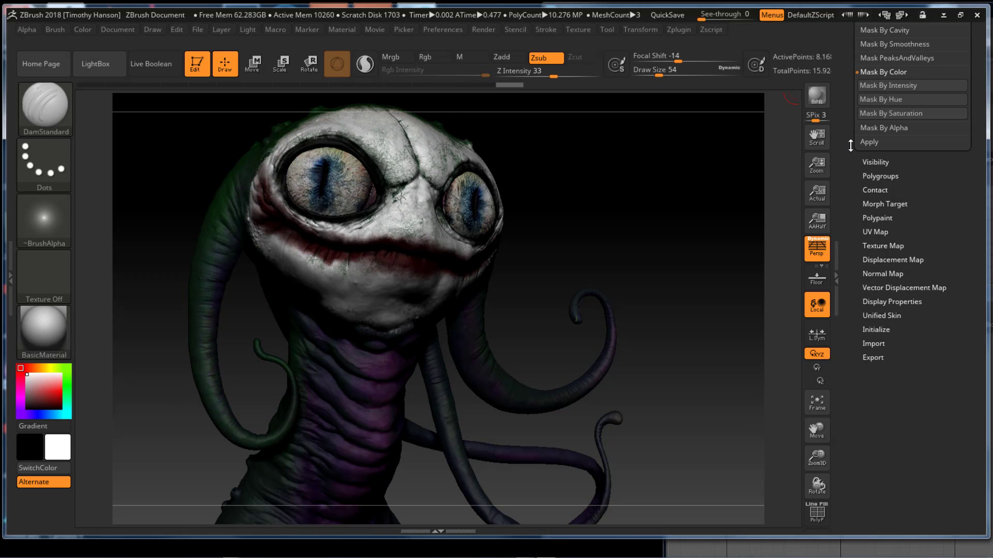
Step: Turn off Colorize on the masked body and bring the face into close view
left_click_drag(851, 146, 857, 230)
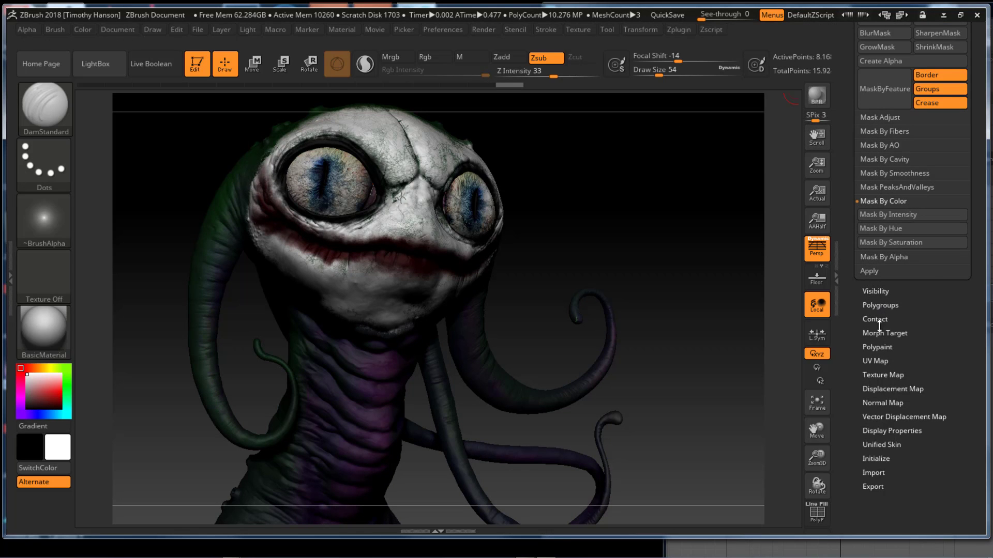
left_click(883, 347)
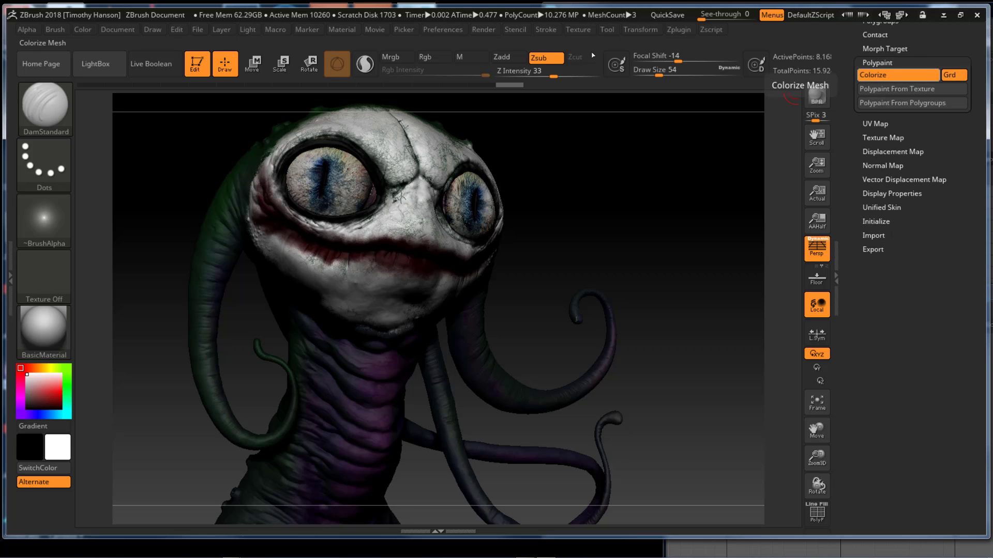
left_click(875, 78)
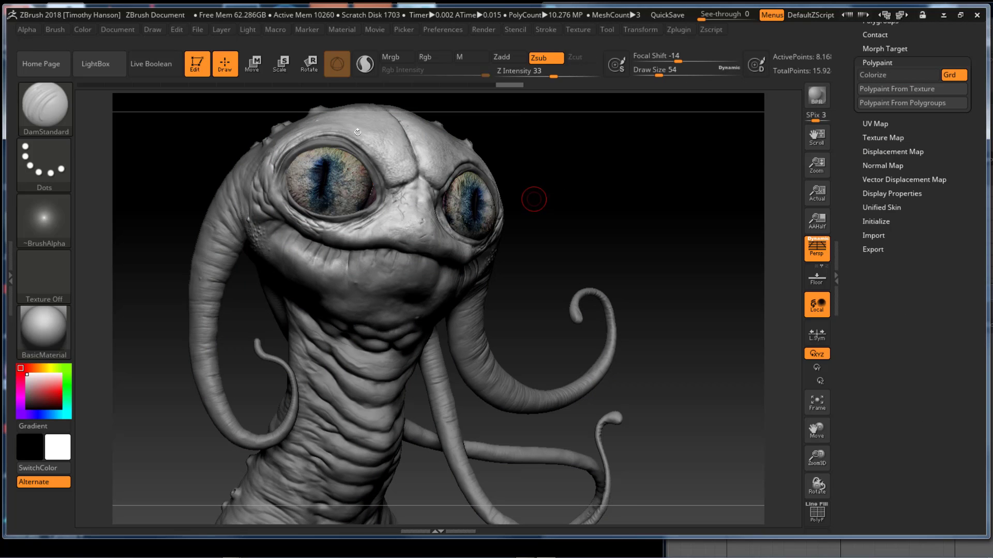
left_click_drag(534, 199, 666, 194, "alt")
left_click_drag(696, 157, 697, 216, "alt")
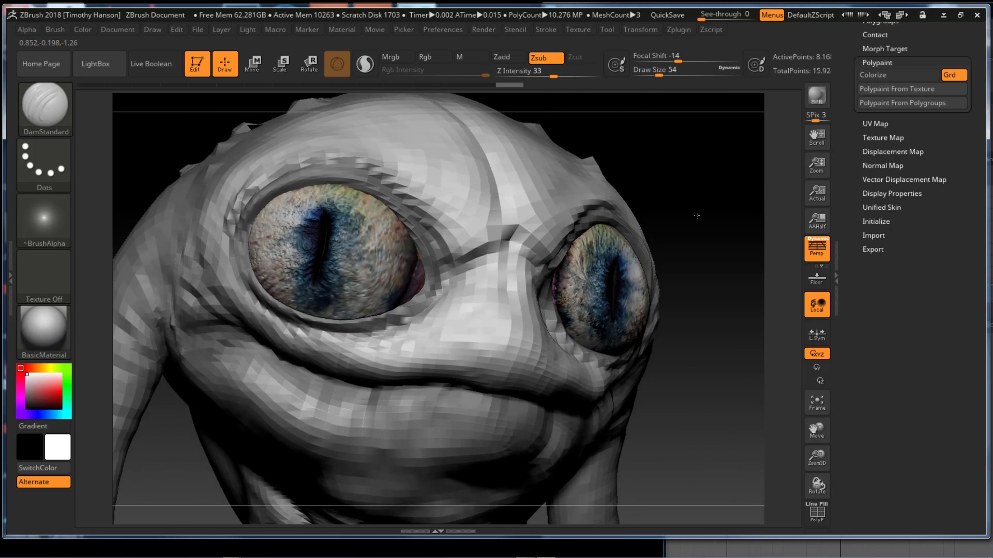
Step: Apply an Inflate deformation of 2 to the masked body, followed by a second Inflate
left_click_drag(851, 98, 855, 161)
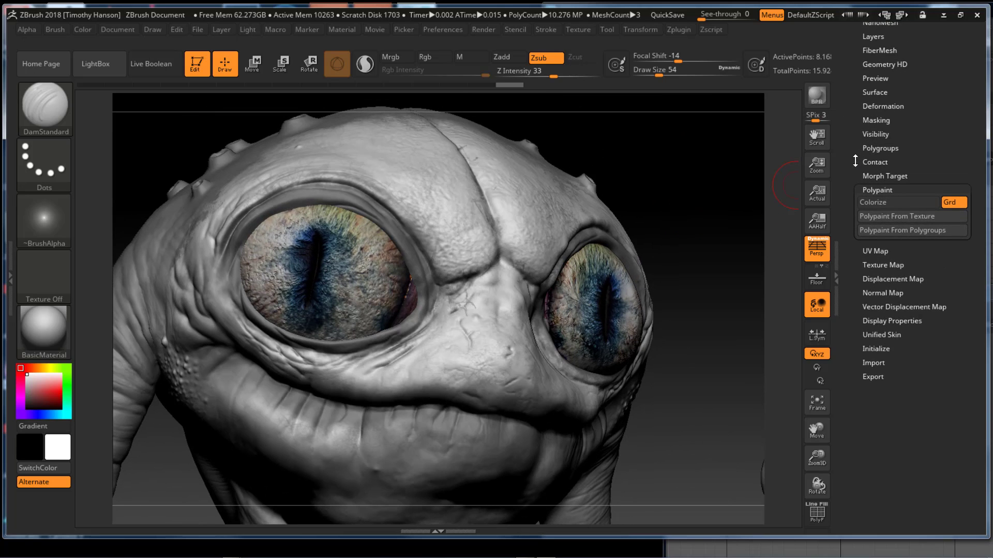
left_click(877, 104)
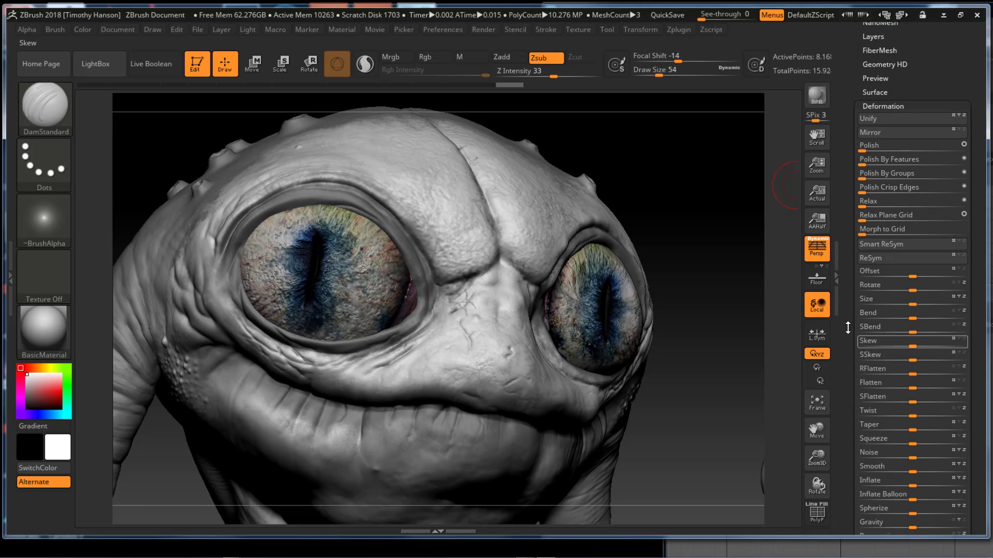
left_click_drag(854, 396, 856, 317)
left_click(873, 328)
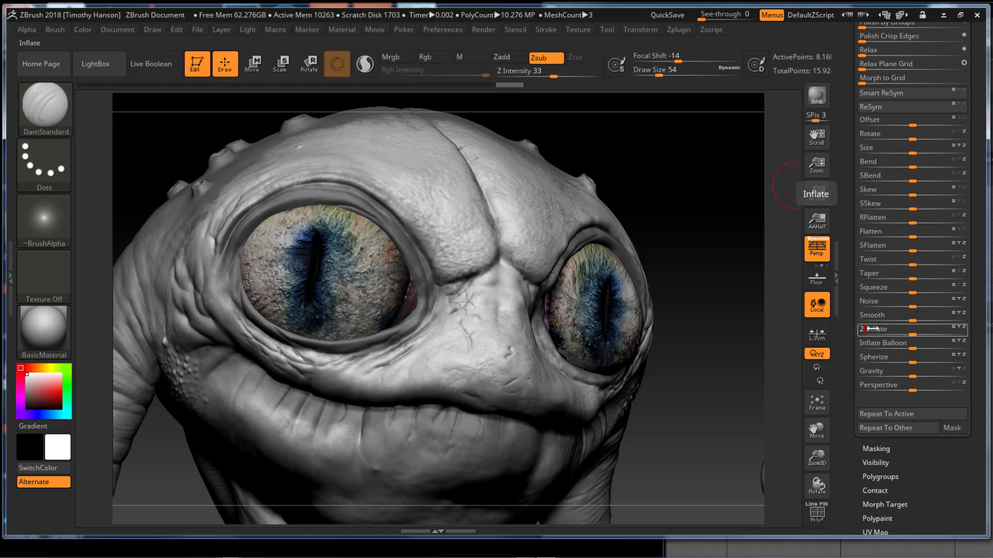
key("Return")
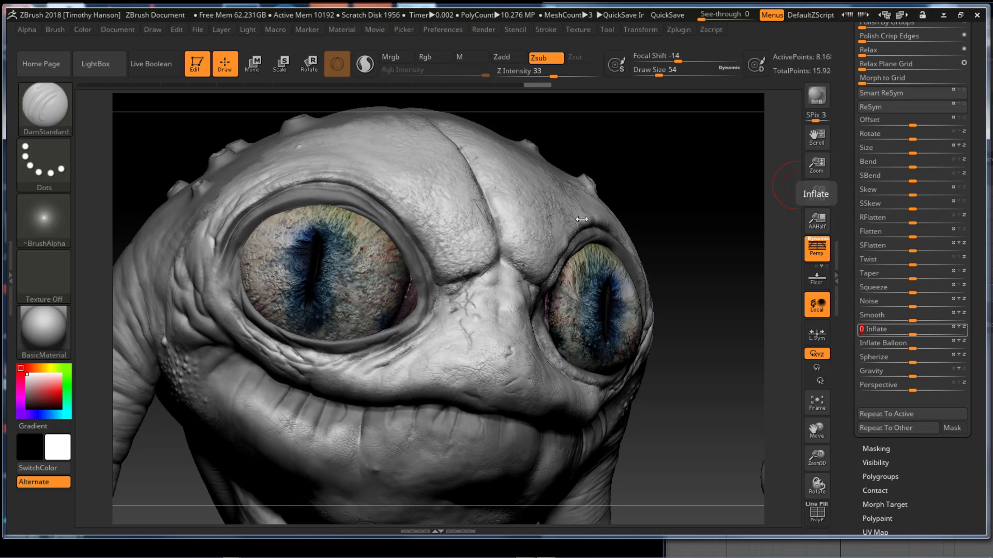
key("Return")
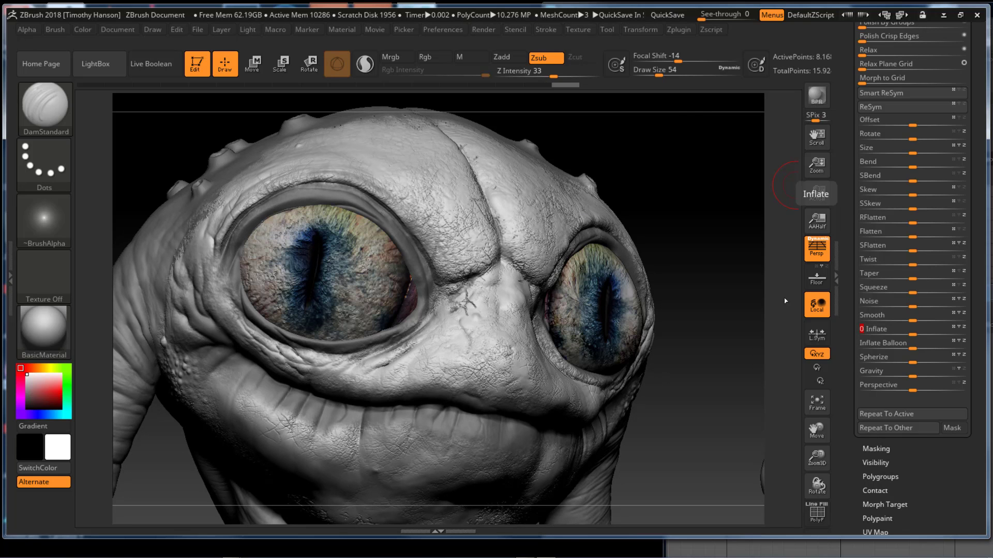
Step: Examine the inflated surface detail on the face, around the eyes and on the creature's base
left_click_drag(684, 237, 689, 181, "alt")
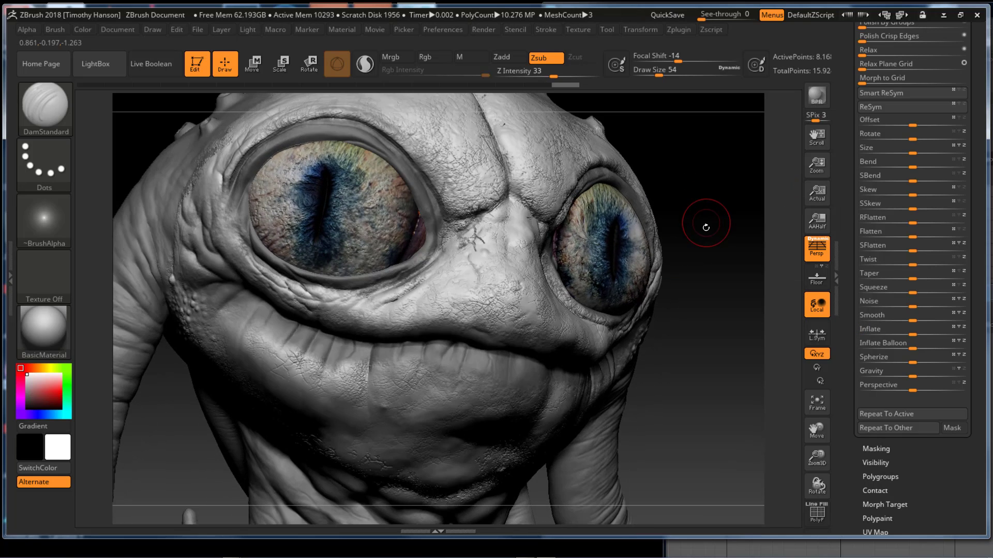
left_click_drag(705, 226, 731, 231)
left_click_drag(650, 214, 774, 296, "alt")
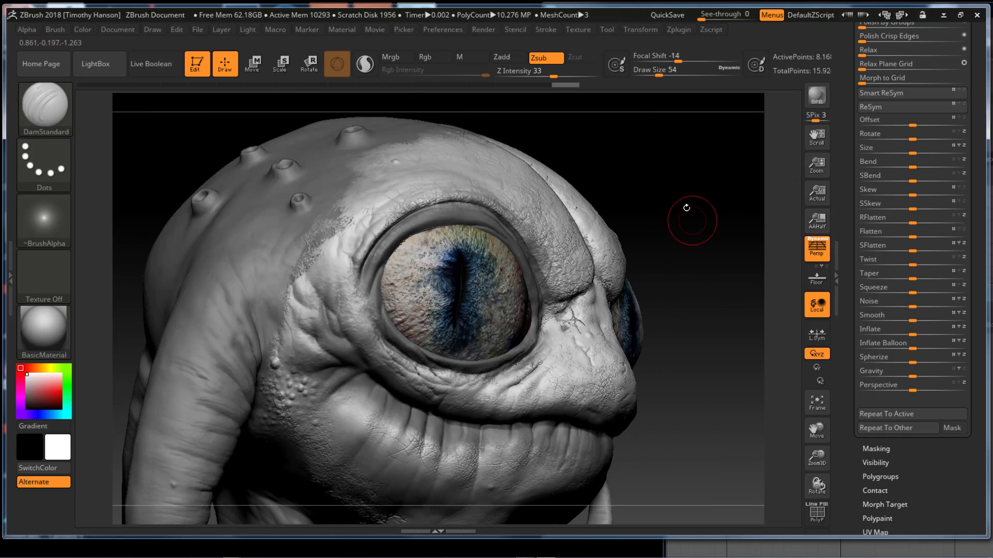
left_click_drag(687, 208, 708, 230)
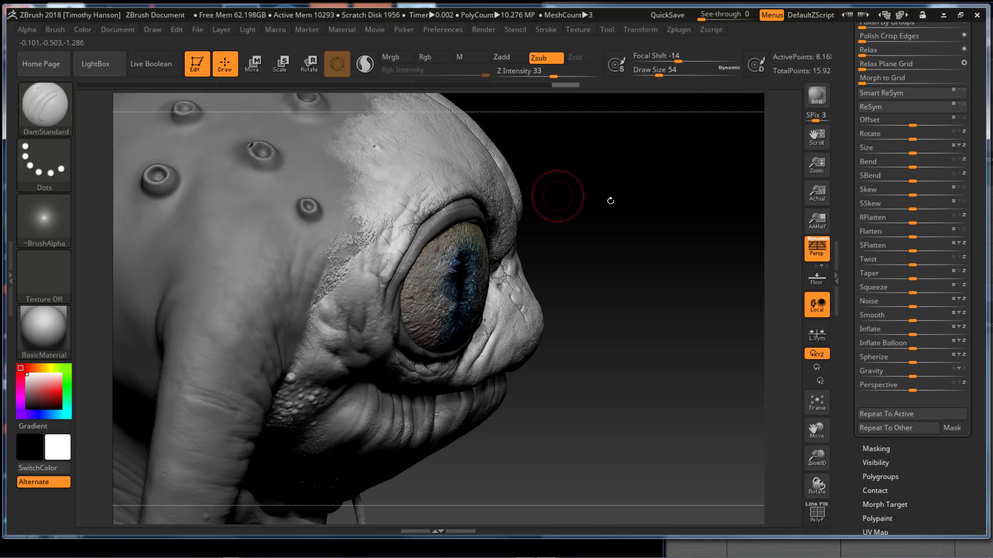
left_click_drag(643, 193, 620, 336)
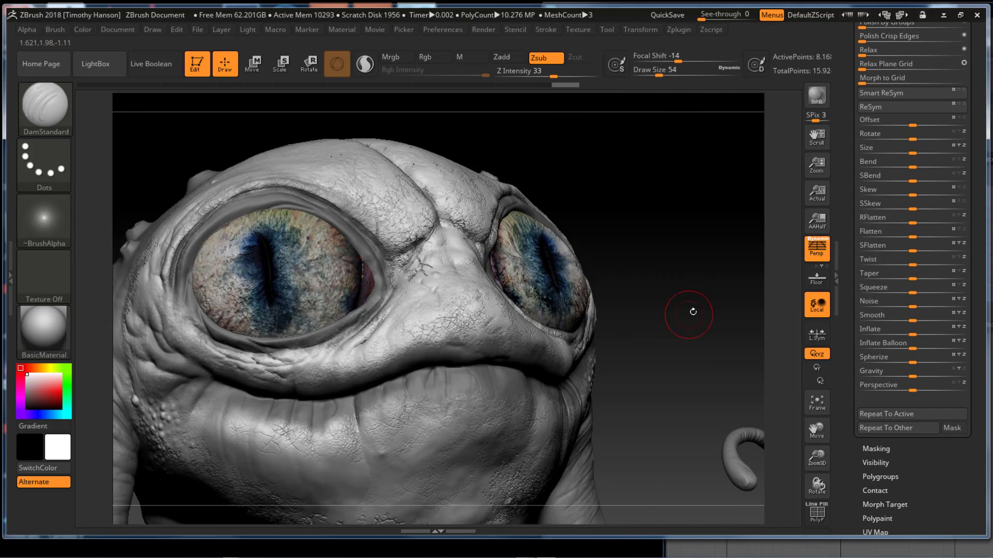
left_click_drag(691, 312, 659, 131, "alt")
left_click_drag(649, 376, 674, 357, "alt")
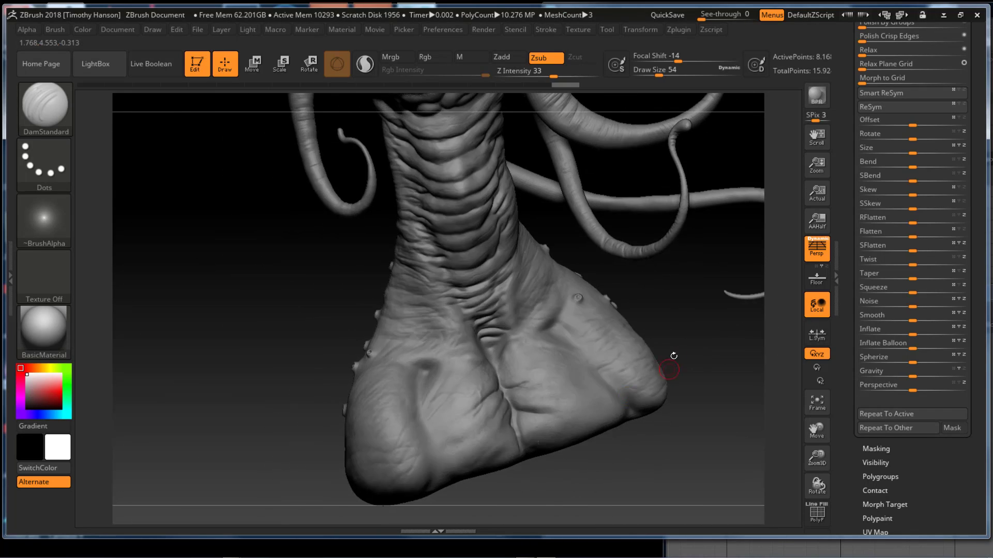
left_click_drag(727, 264, 567, 153, "alt")
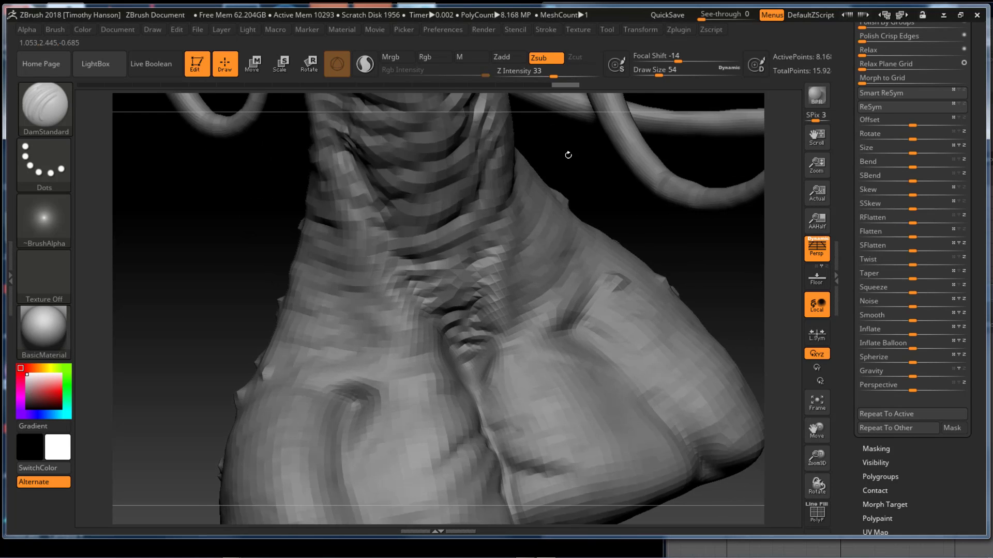
left_click_drag(700, 319, 399, 60, "alt")
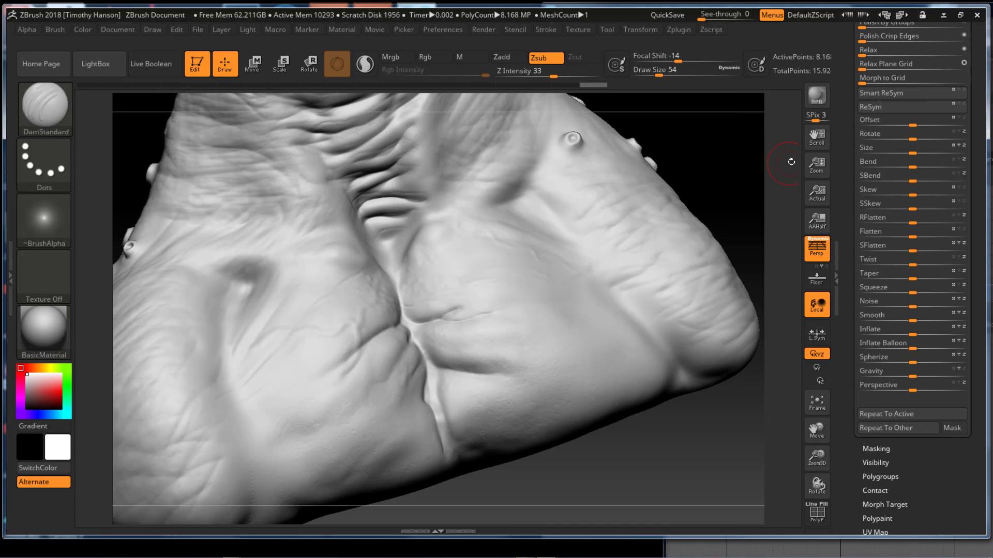
Step: Turn Colorize back on for the creature's body
left_click_drag(849, 149, 848, 97)
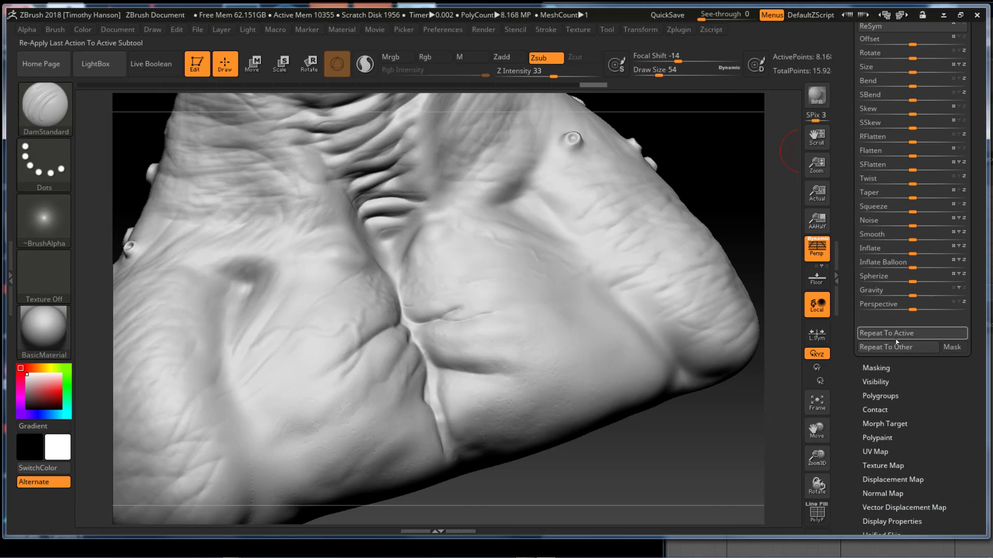
left_click(876, 368)
left_click_drag(881, 274, 882, 259)
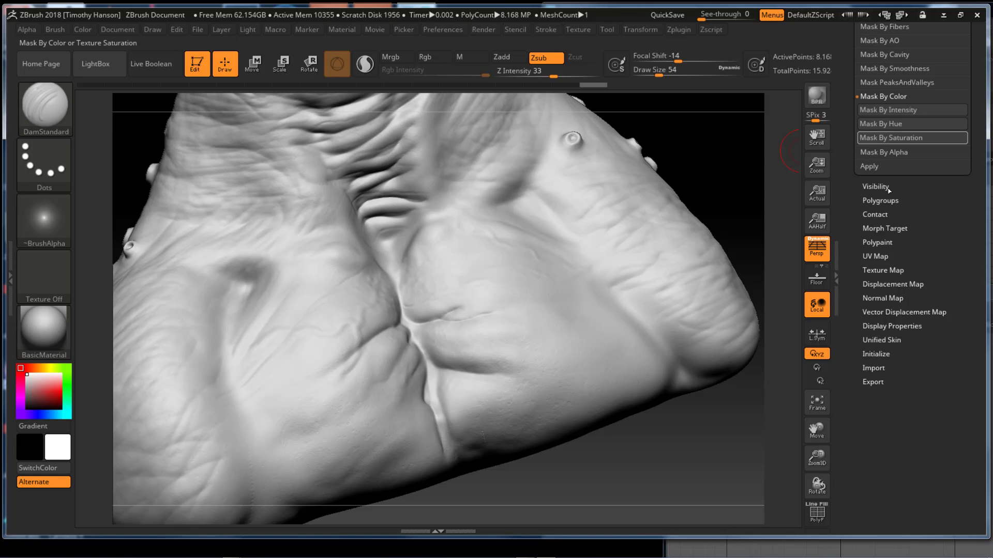
left_click(877, 242)
left_click_drag(856, 159, 860, 290)
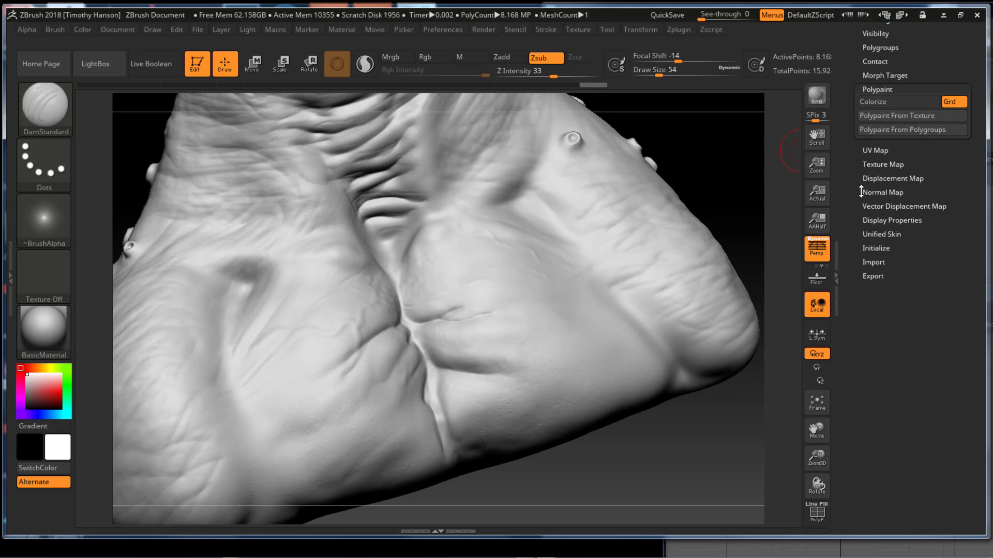
left_click(888, 103)
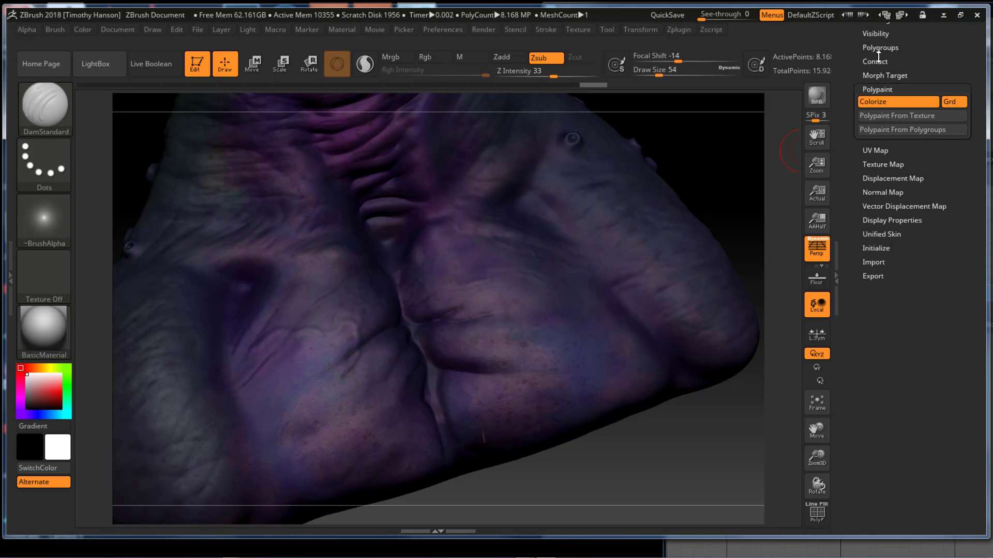
Step: Mask the colorized body by hue
left_click_drag(851, 68, 852, 122)
left_click(879, 76)
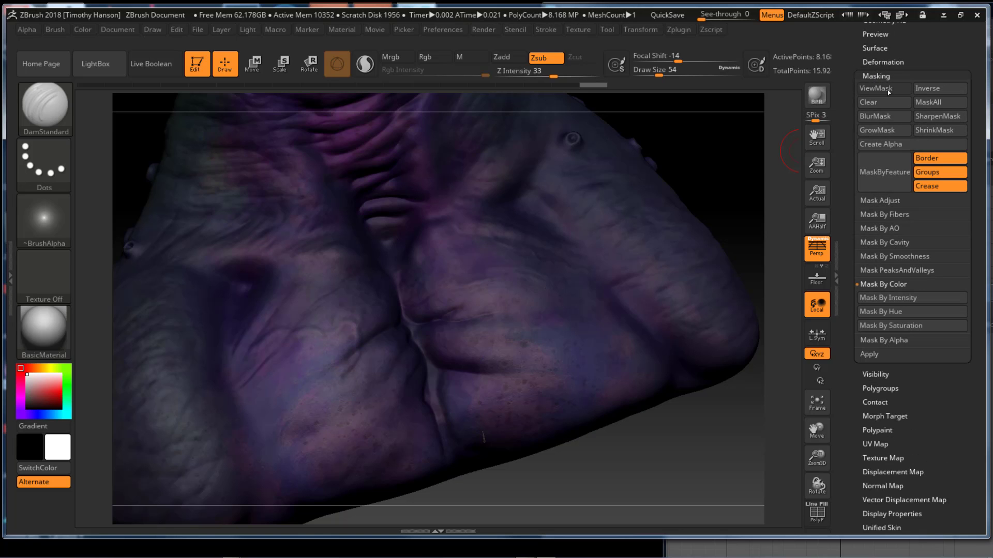
left_click(903, 312)
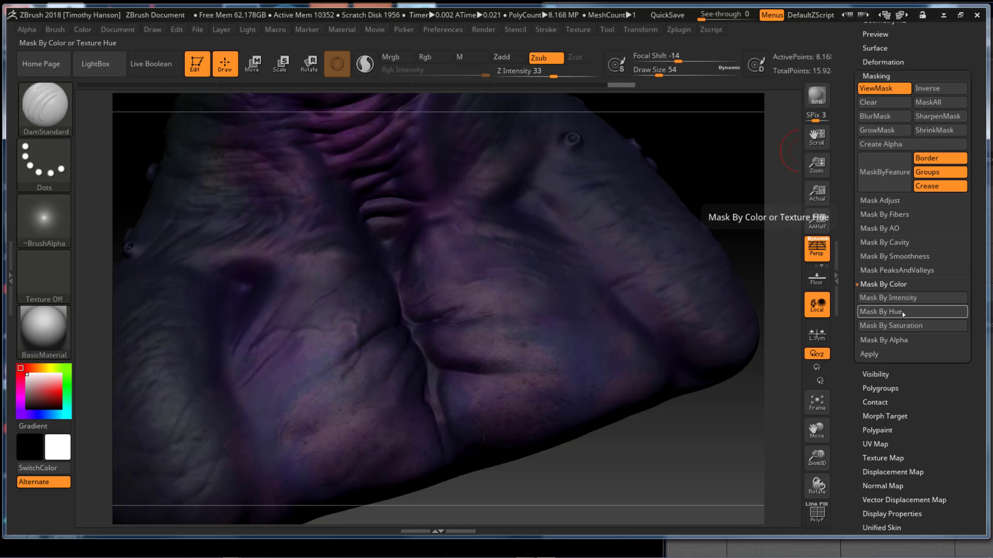
Step: Turn off Colorize on the hue-masked body and bring the head and tentacles into view
left_click_drag(852, 332, 850, 287)
left_click(889, 342)
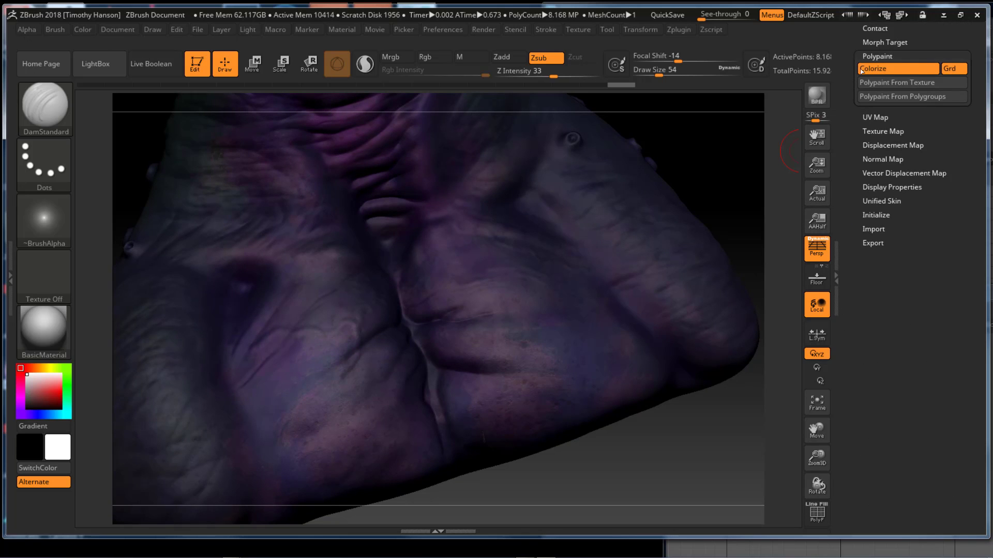
left_click(879, 69)
left_click_drag(723, 155, 574, 359)
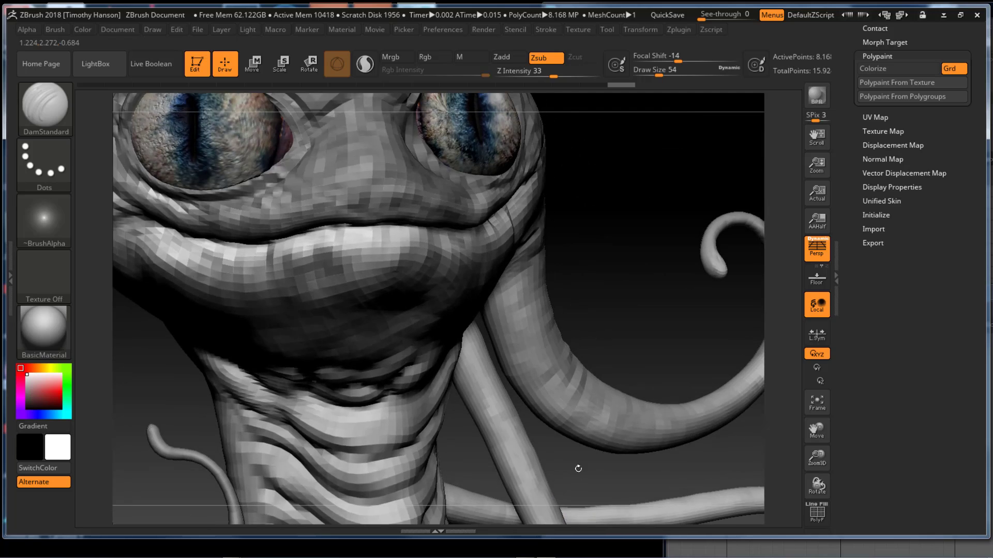
mouse_move(574, 466)
left_mouse_down()
mouse_move(601, 270)
mouse_move(610, 329)
mouse_move(673, 309)
mouse_move(674, 230)
mouse_move(594, 231)
mouse_move(625, 210)
mouse_move(646, 218)
left_mouse_up()
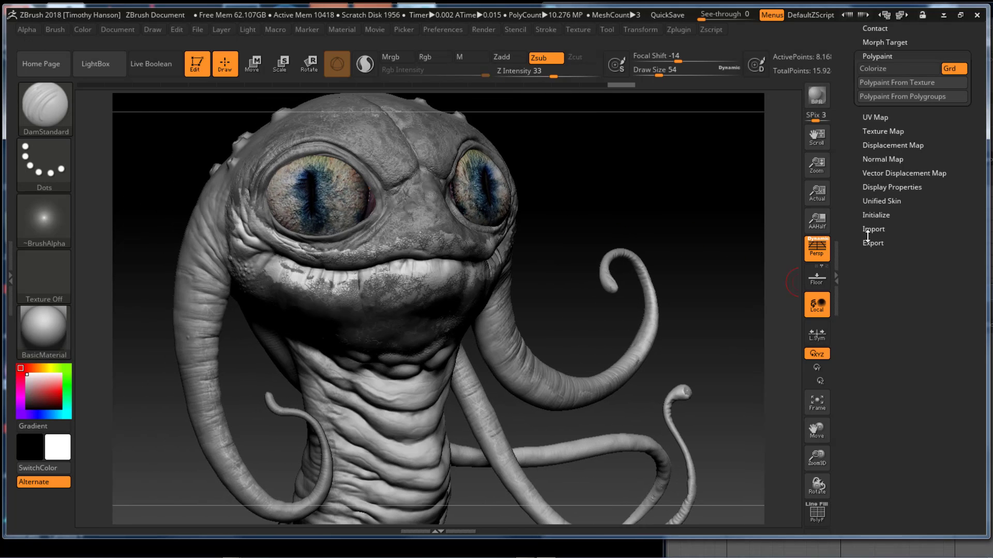
Step: Apply an Inflate deformation of 3 to the hue-masked body
scroll(849, 111, "up", 5)
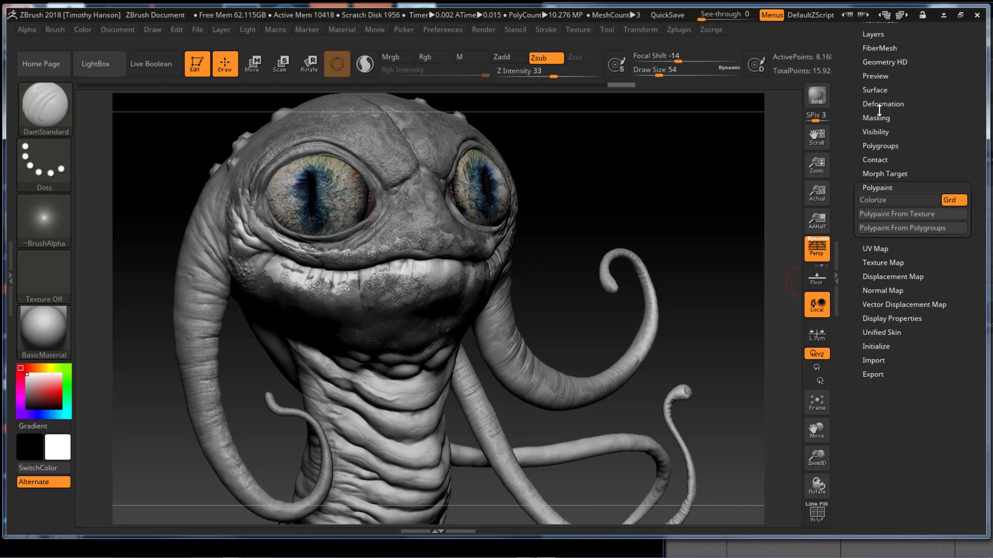
left_click(883, 104)
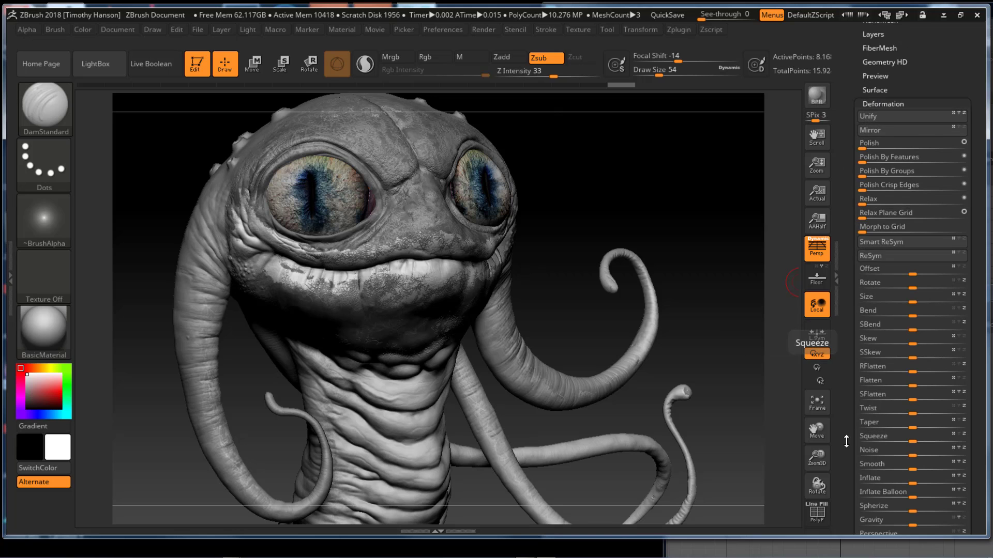
scroll(842, 383, "down", 3)
scroll(841, 383, "down", 1)
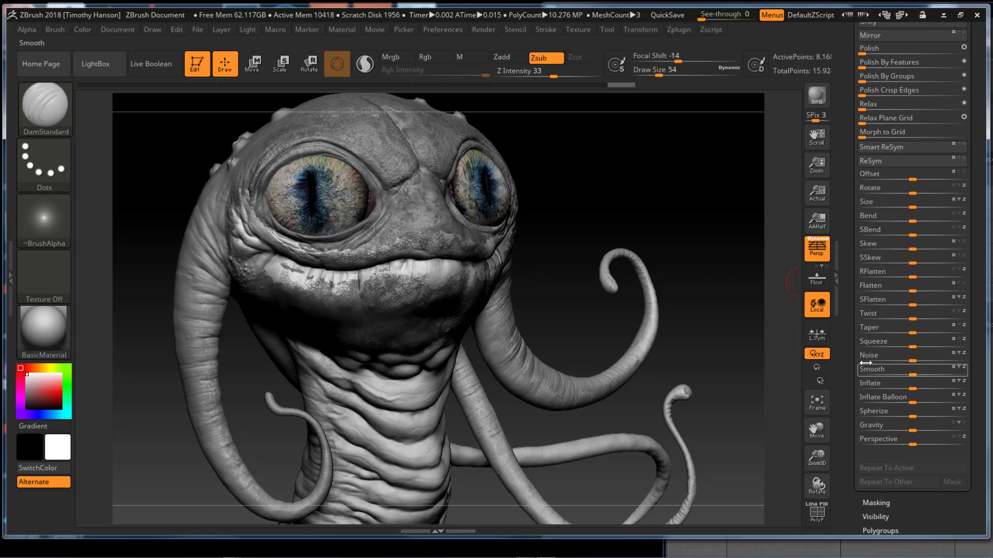
left_click(882, 388)
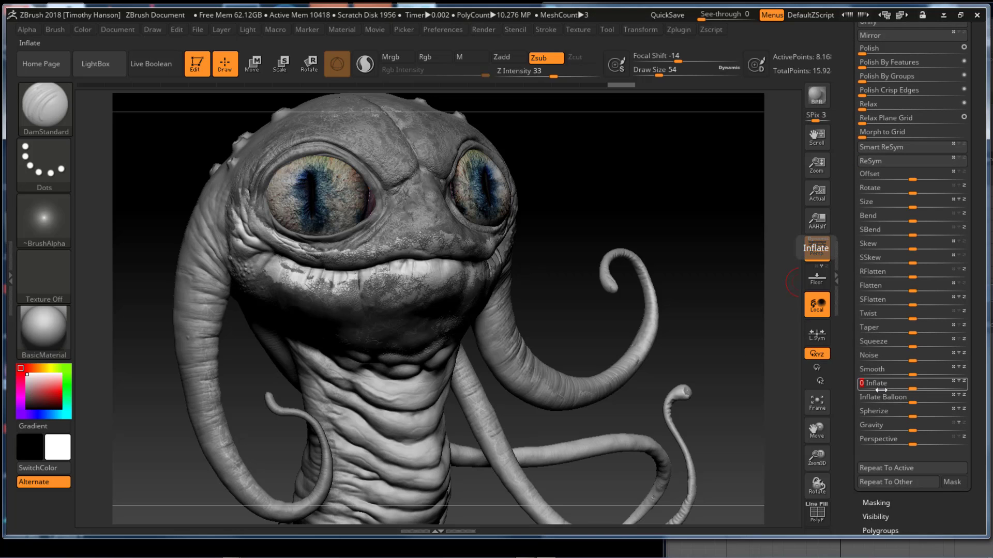
type("3")
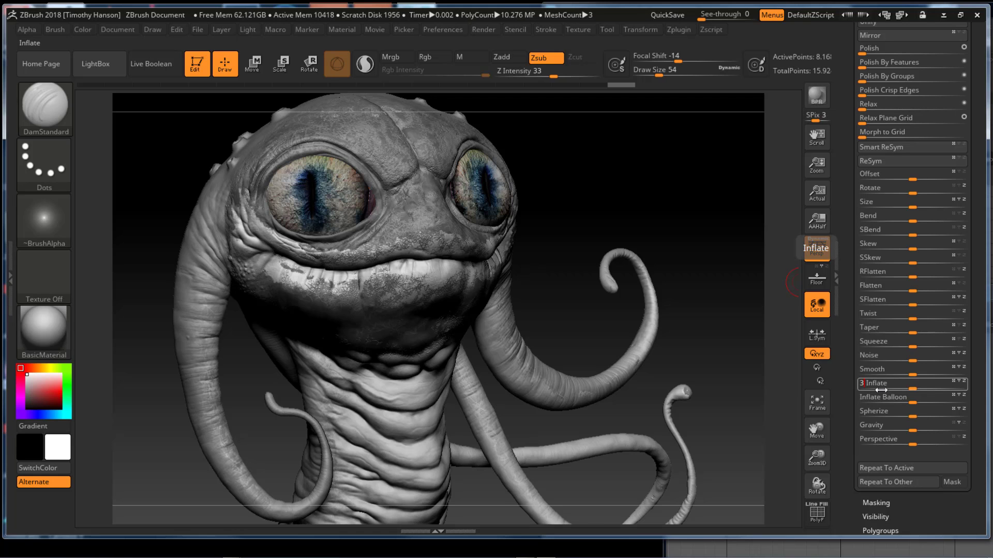
key("Return")
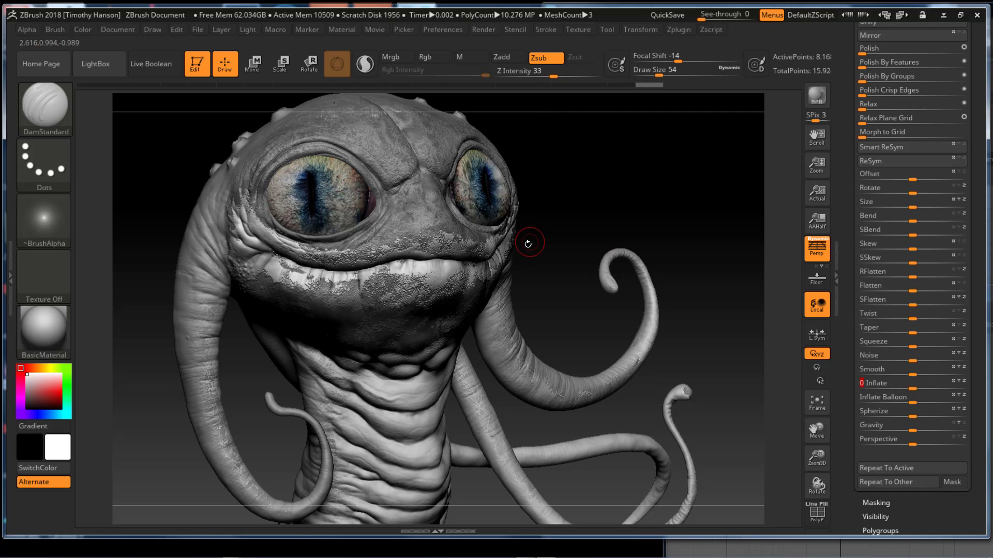
Step: Check the inflated detail on the base, neck and face, and clear the body's mask
left_click_drag(528, 259, 525, 176, "alt")
left_click_drag(563, 370, 554, 239, "alt")
mouse_move(569, 452)
left_mouse_down("alt")
mouse_move(577, 373)
mouse_move(632, 362)
mouse_move(636, 348)
left_mouse_up("alt")
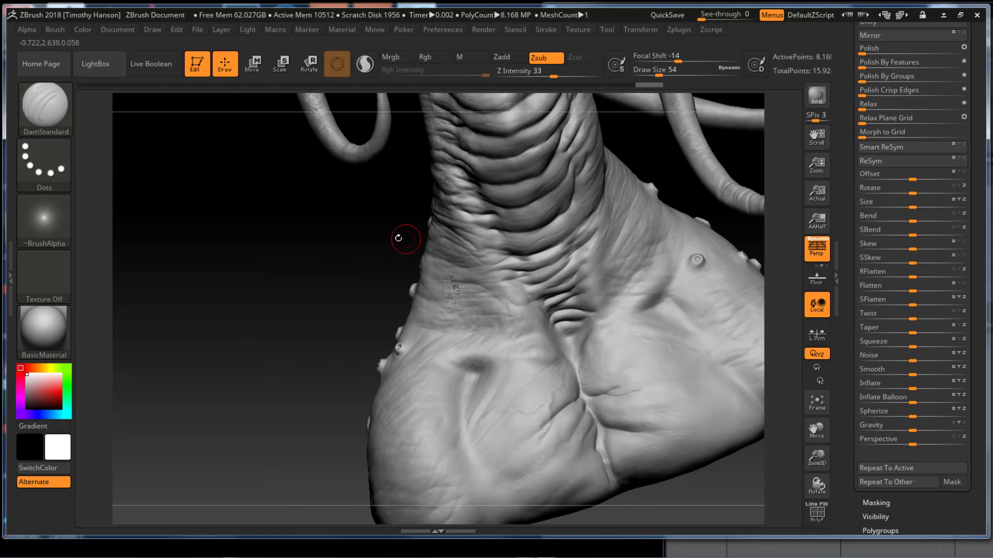
left_click_drag(332, 284, 155, 466, "alt")
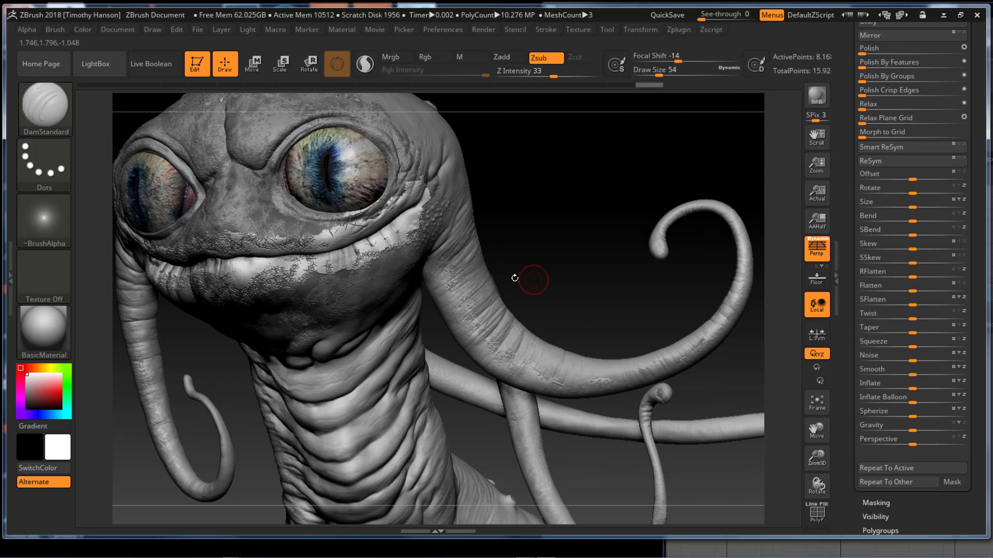
left_click_drag(499, 273, 360, 143)
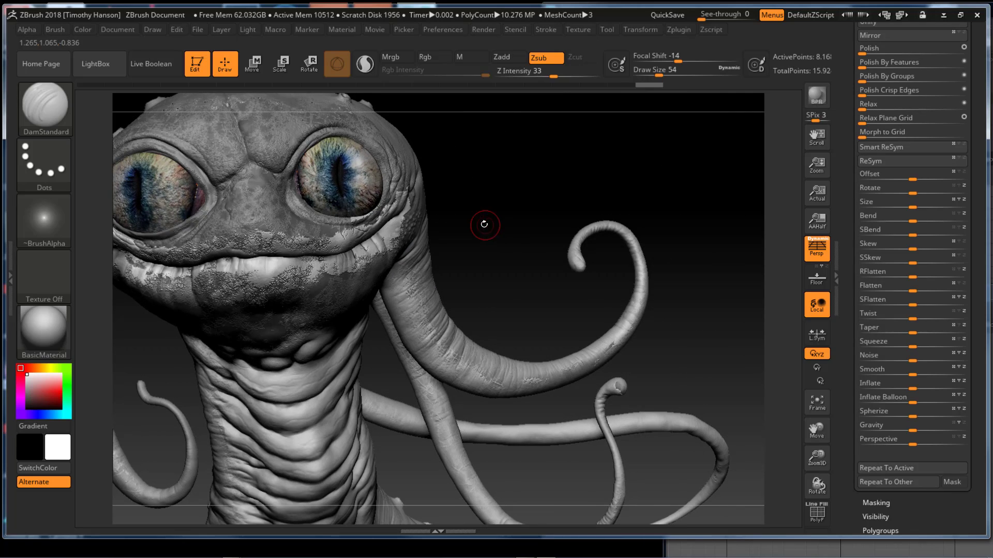
left_click_drag(484, 225, 564, 221, "alt")
left_click_drag(568, 176, 568, 224, "ctrl")
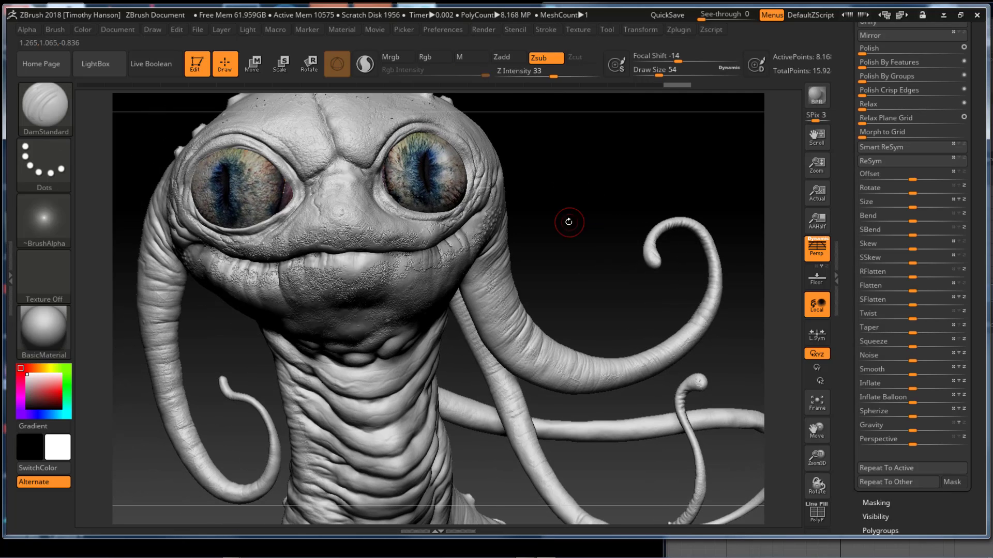
Step: Inspect the unmasked head from several angles and turn Colorize on for the body
mouse_move(539, 250)
left_mouse_down()
mouse_move(522, 243)
mouse_move(539, 249)
left_mouse_up()
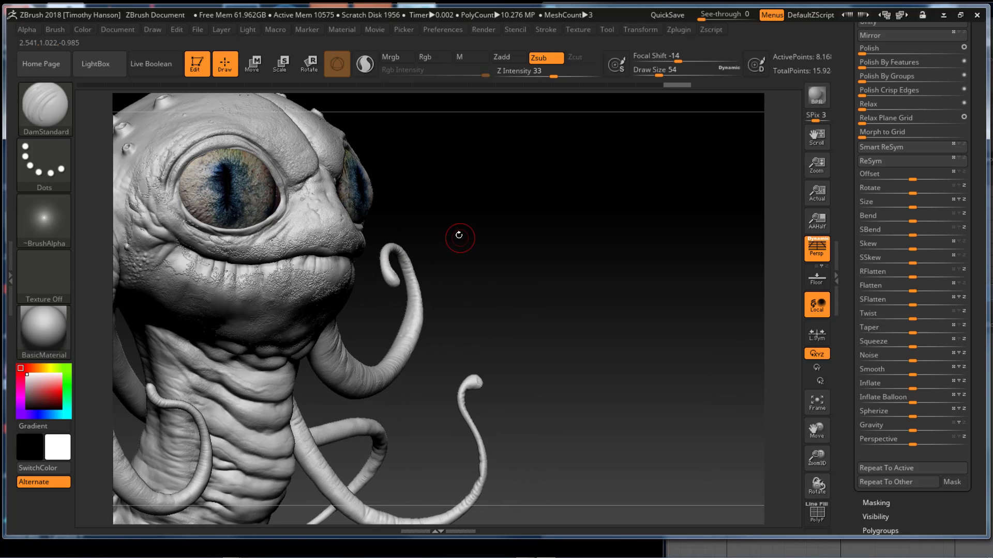
left_click_drag(446, 228, 778, 314)
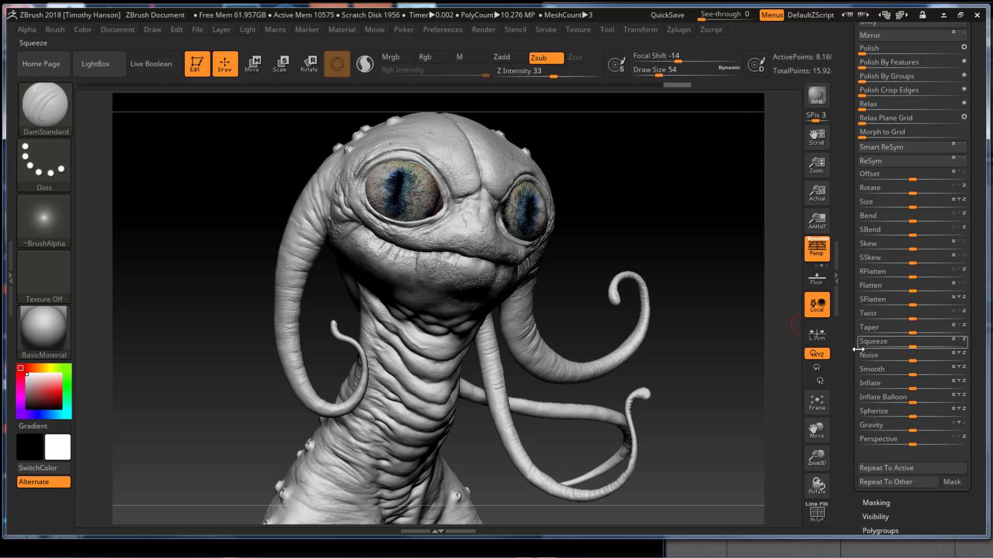
key("ctrl")
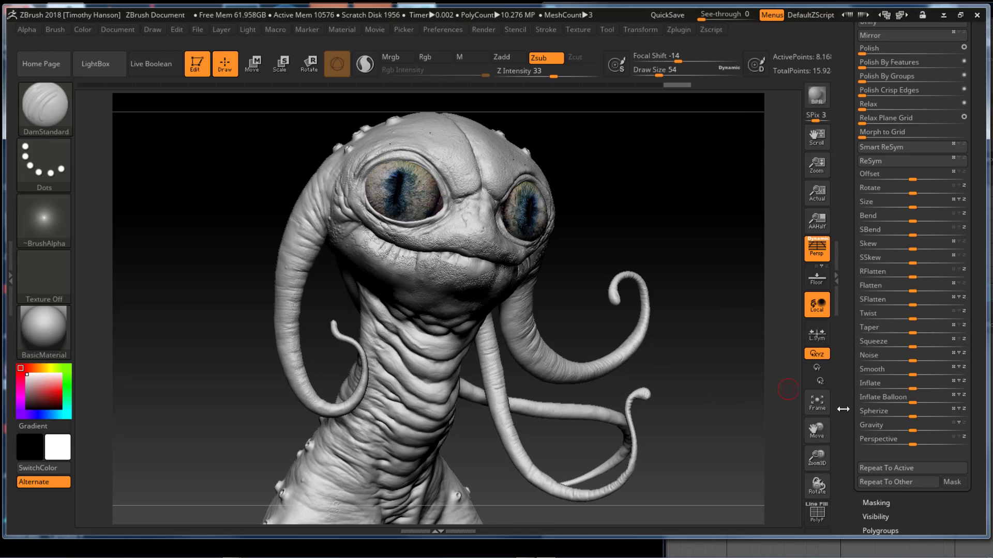
left_click_drag(849, 422, 863, 342)
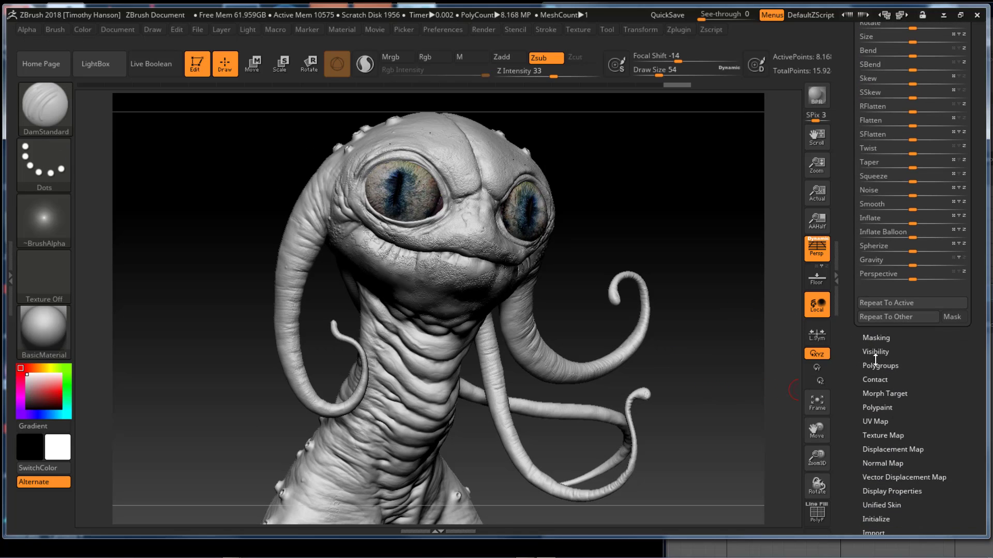
left_click(884, 412)
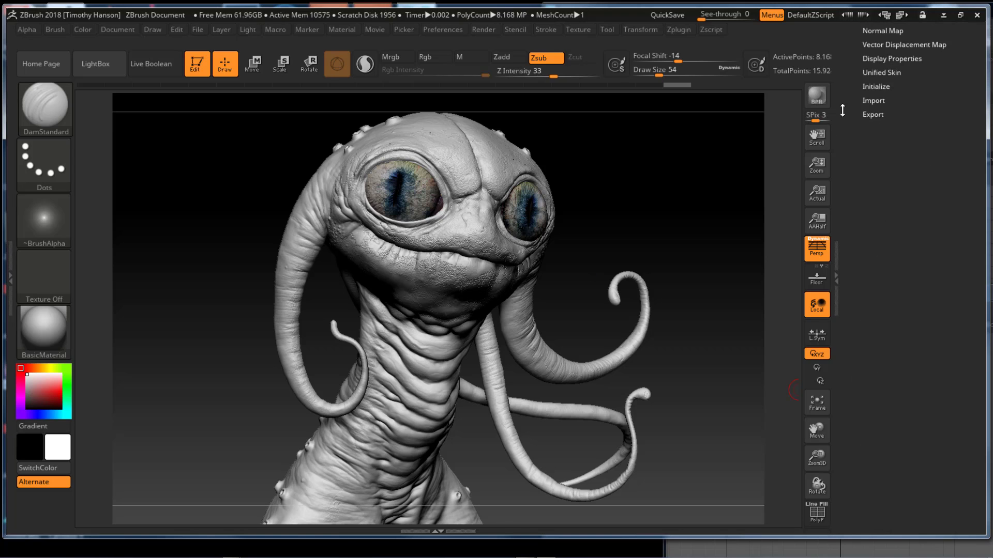
left_click(873, 99)
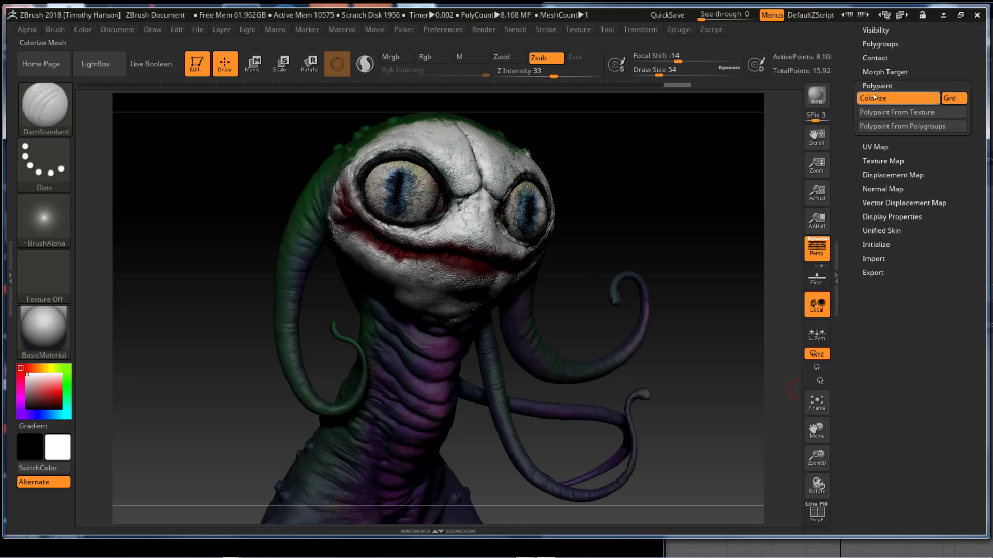
Step: Mask the body by color saturation and bring the neck and base into view
left_click_drag(848, 63, 844, 158)
left_click(885, 112)
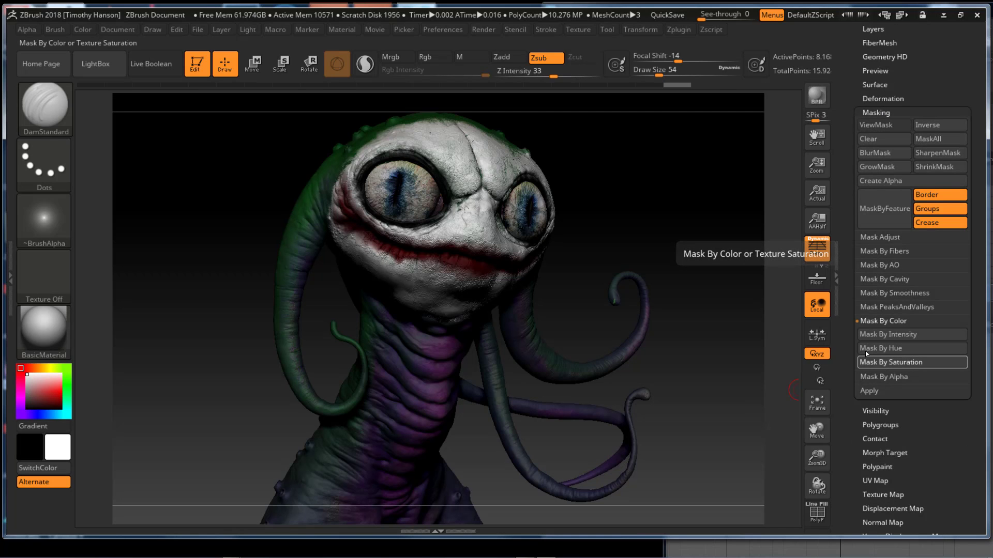
left_click(874, 362)
left_click_drag(724, 419, 745, 337, "alt")
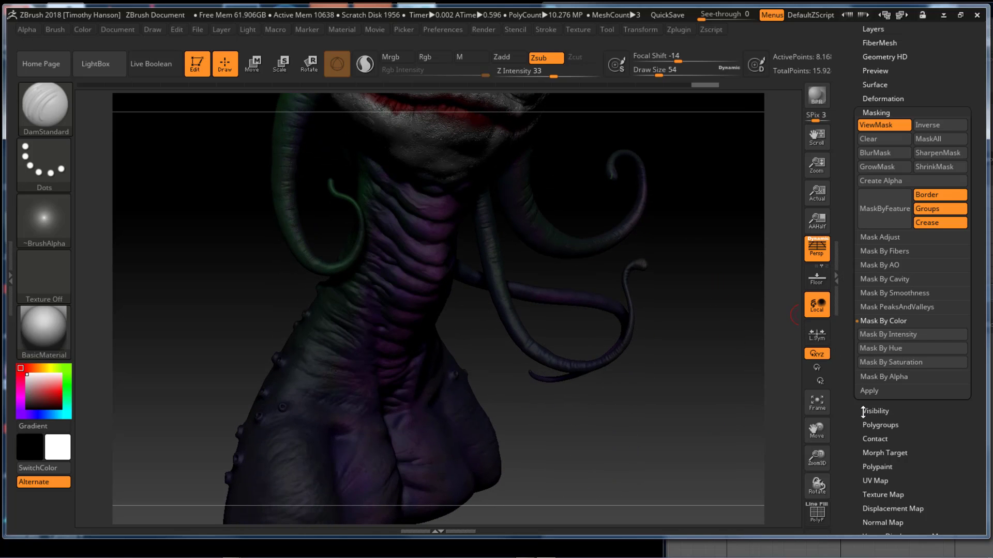
Step: Try an Inflate deformation of 3 on the saturation-masked body with Colorize turned off
left_click(877, 466)
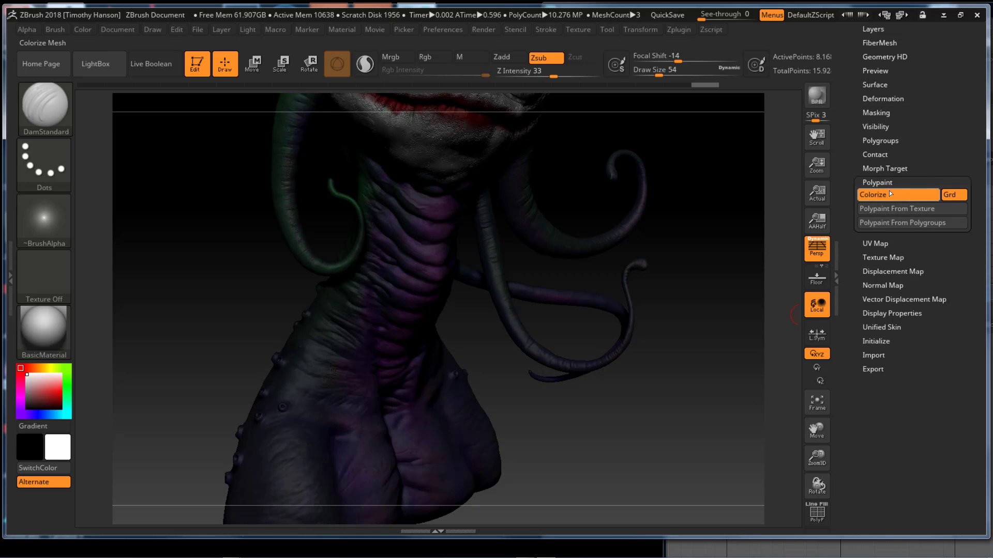
left_click(890, 194)
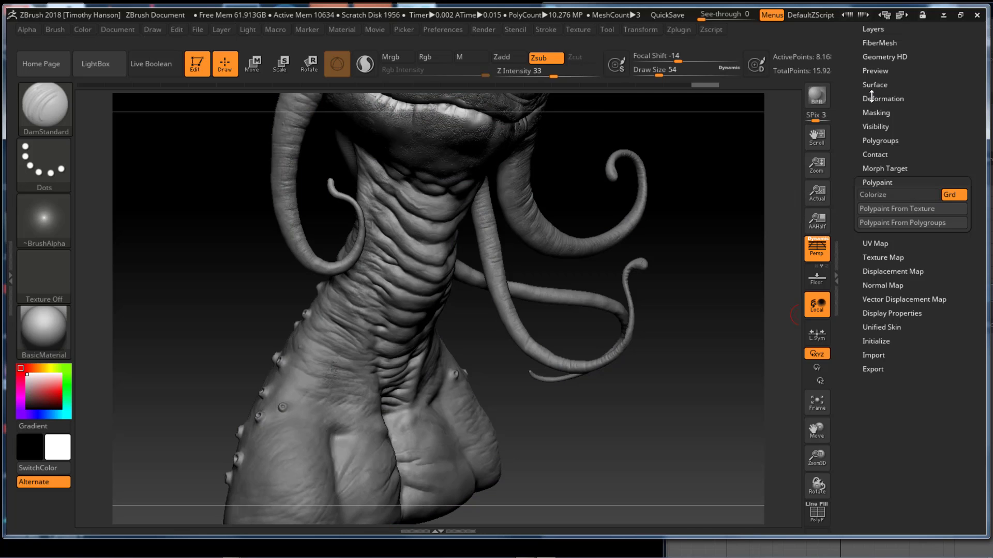
left_click(871, 98)
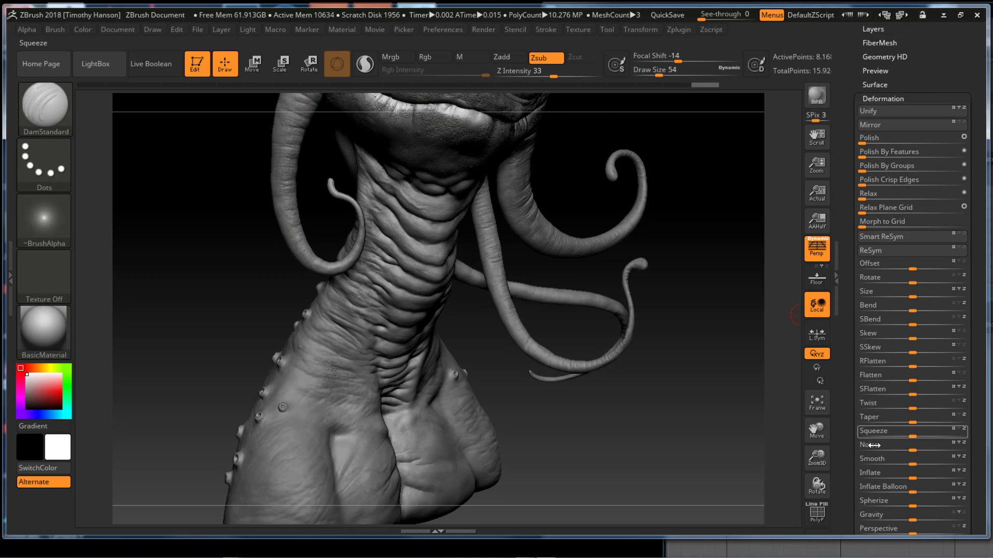
left_click(874, 474)
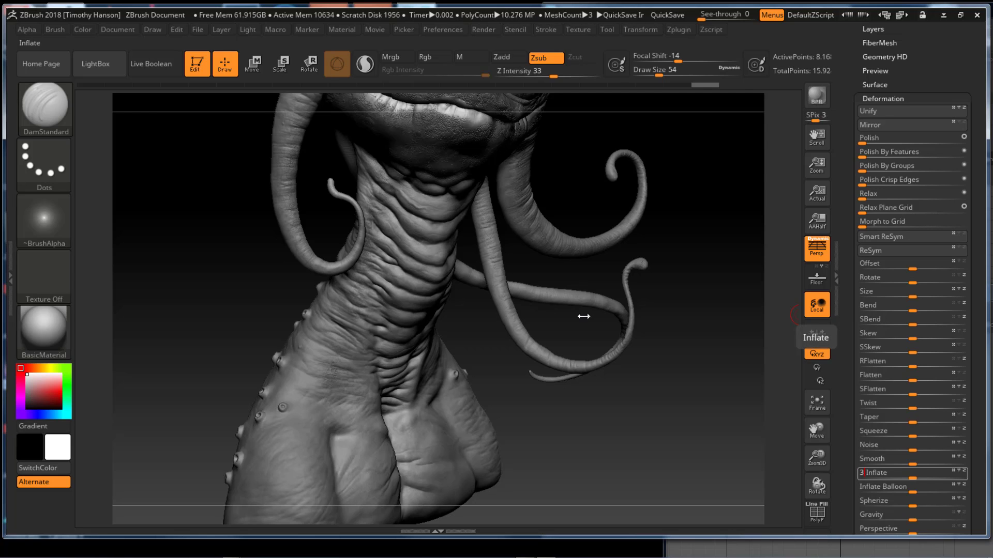
key("Return")
key("ctrl+z")
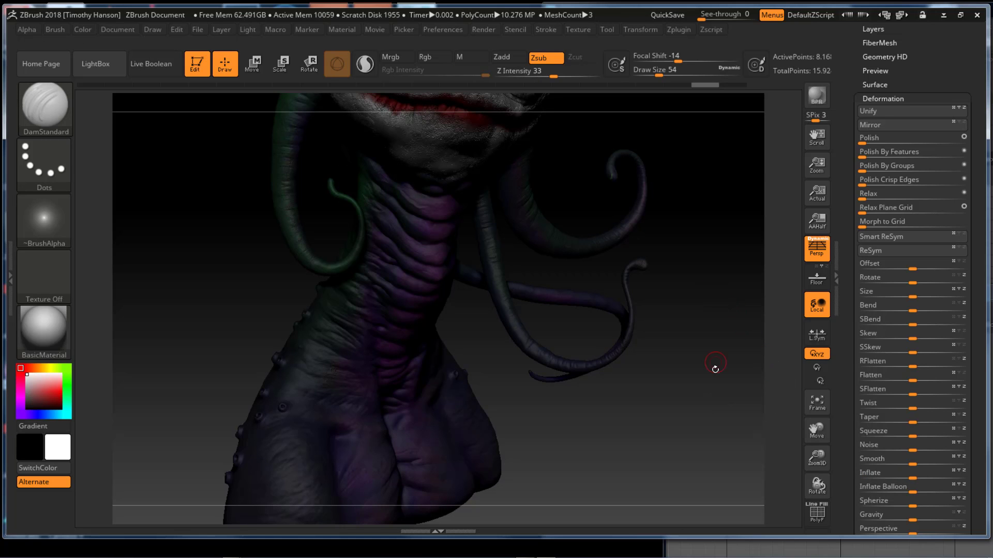
Step: Frame the creature's base and turn off Colorize for the body's polypaint
left_click_drag(692, 372, 644, 383, "alt")
left_click_drag(656, 452, 621, 167, "alt")
left_click_drag(667, 277, 736, 310)
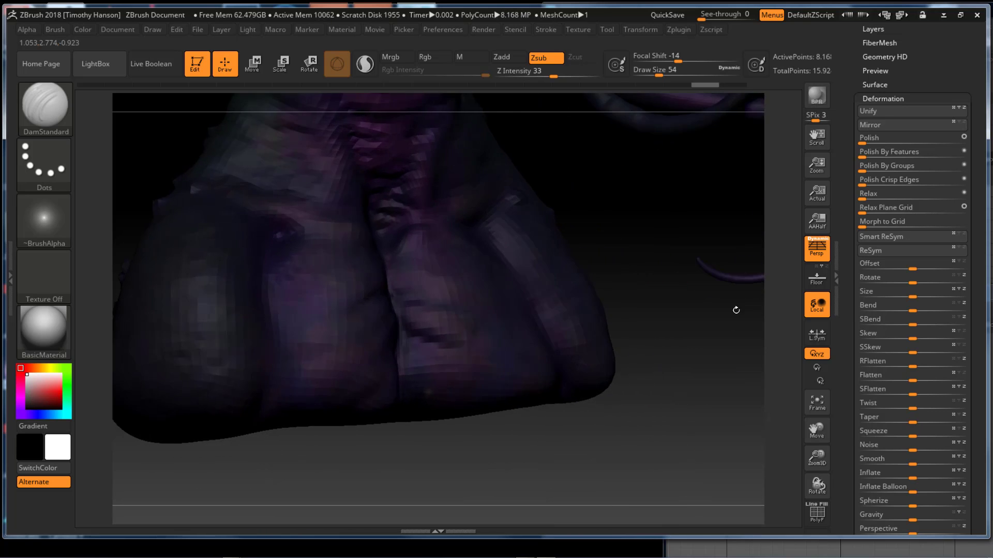
left_click_drag(848, 419, 842, 309)
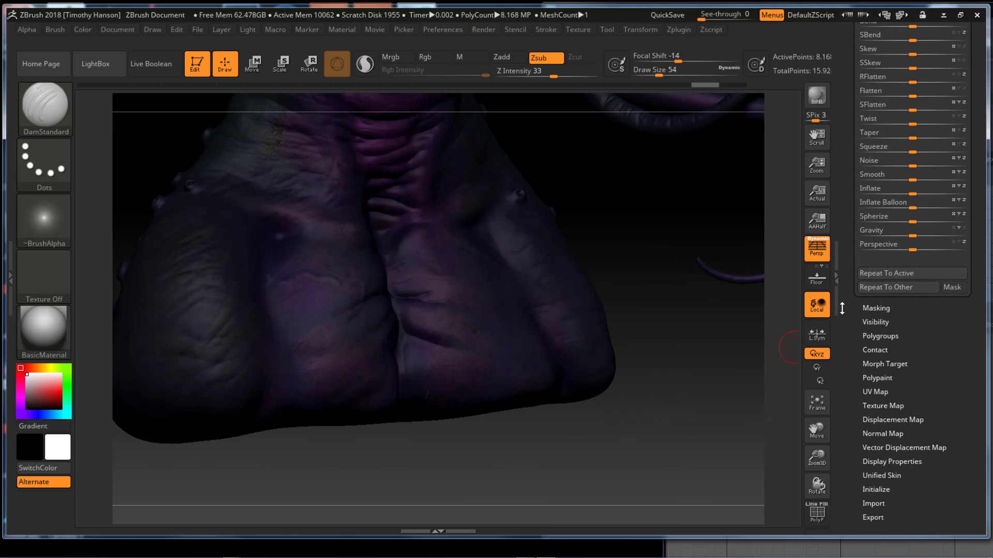
left_click(879, 377)
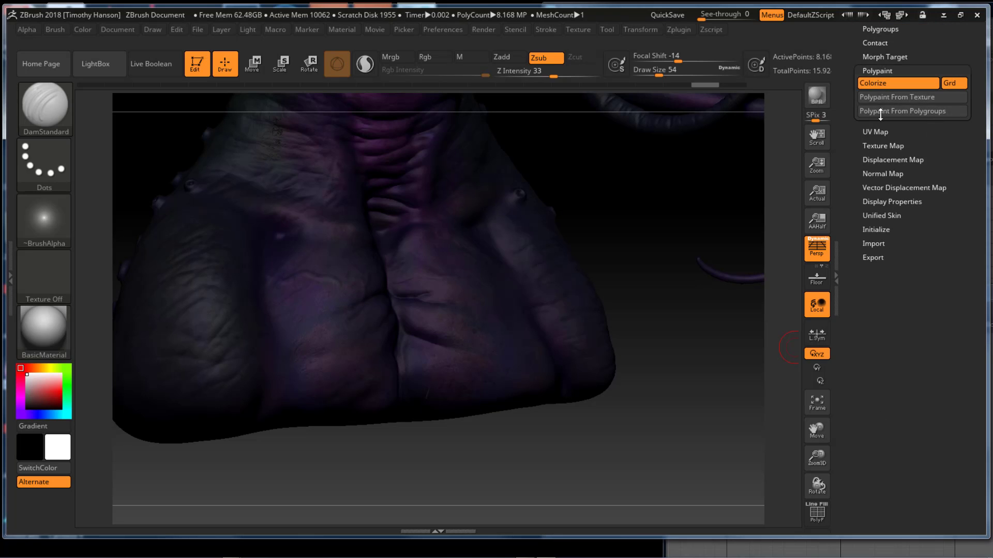
left_click(892, 88)
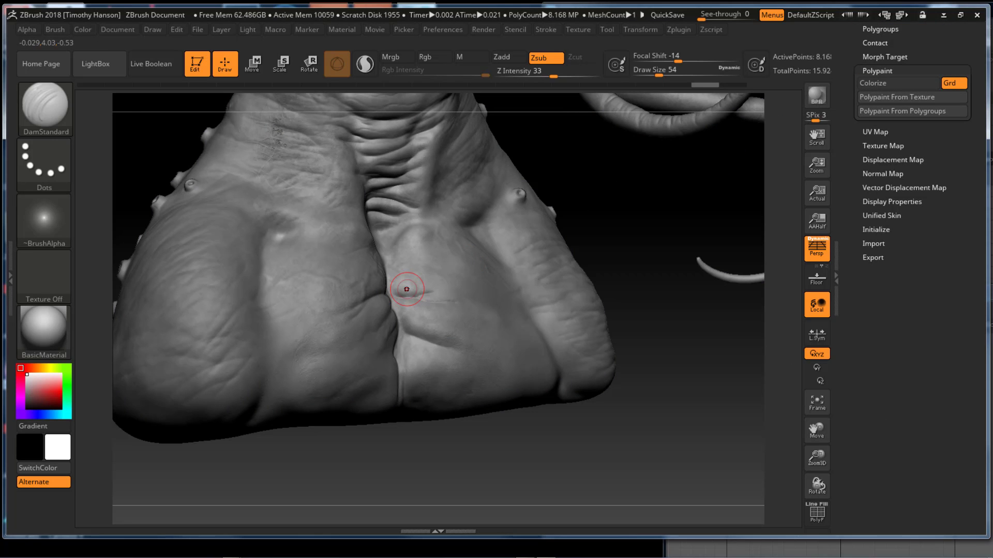
Step: Select the Standard brush and give it the Spray stroke
left_click(54, 167)
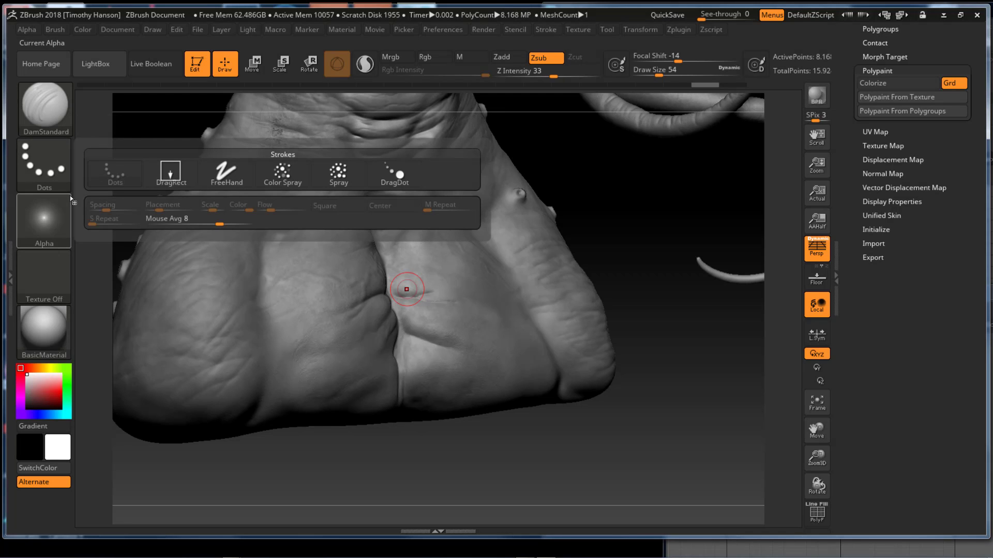
key("b")
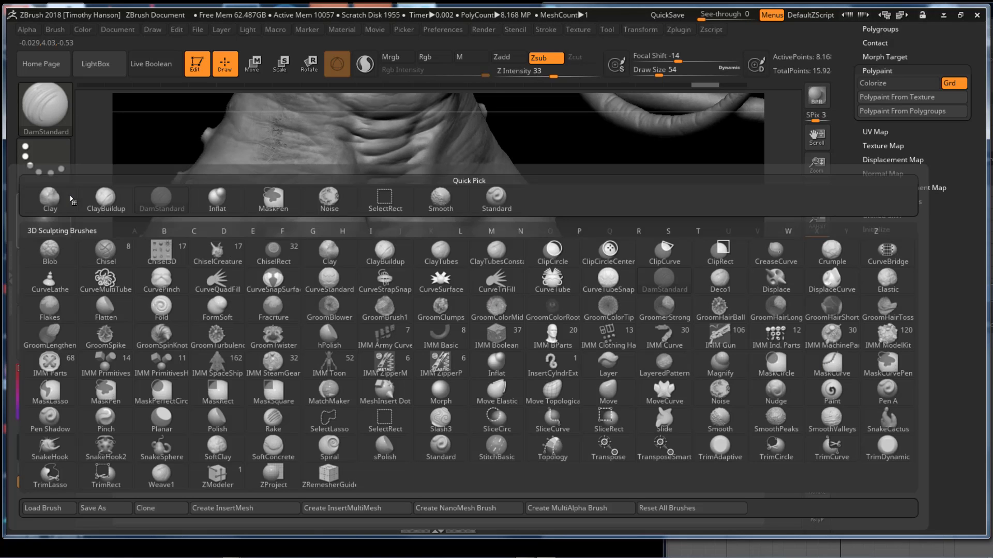
left_click(493, 204)
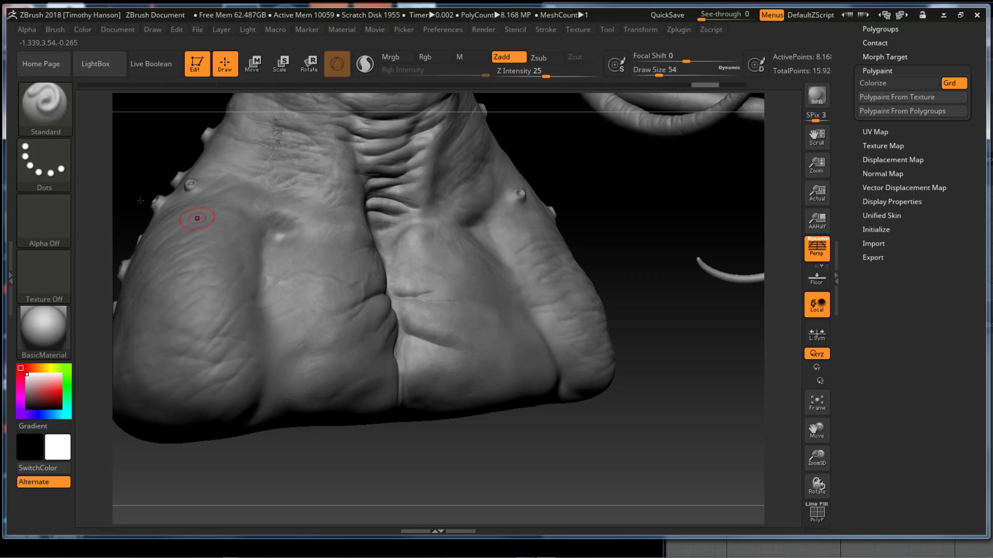
left_click(53, 169)
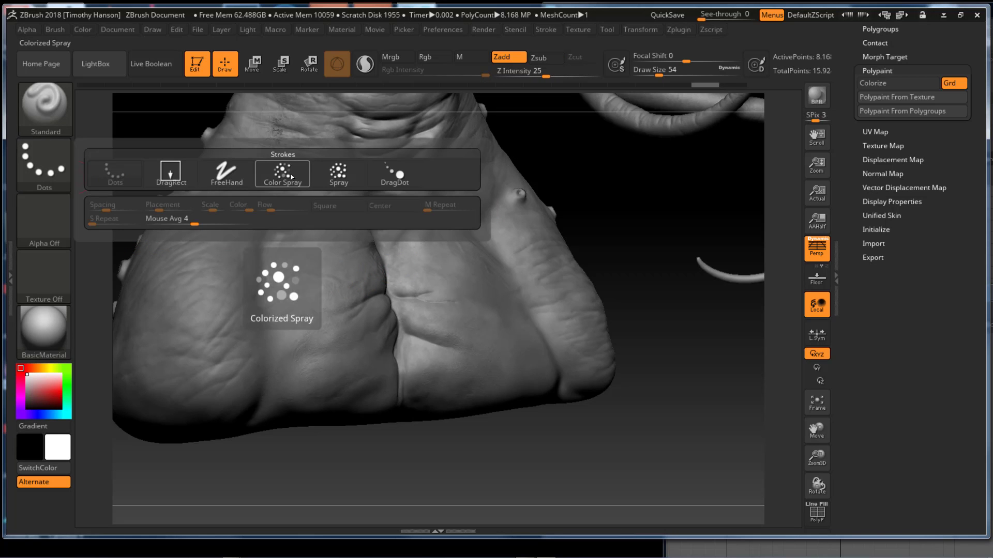
left_click(339, 175)
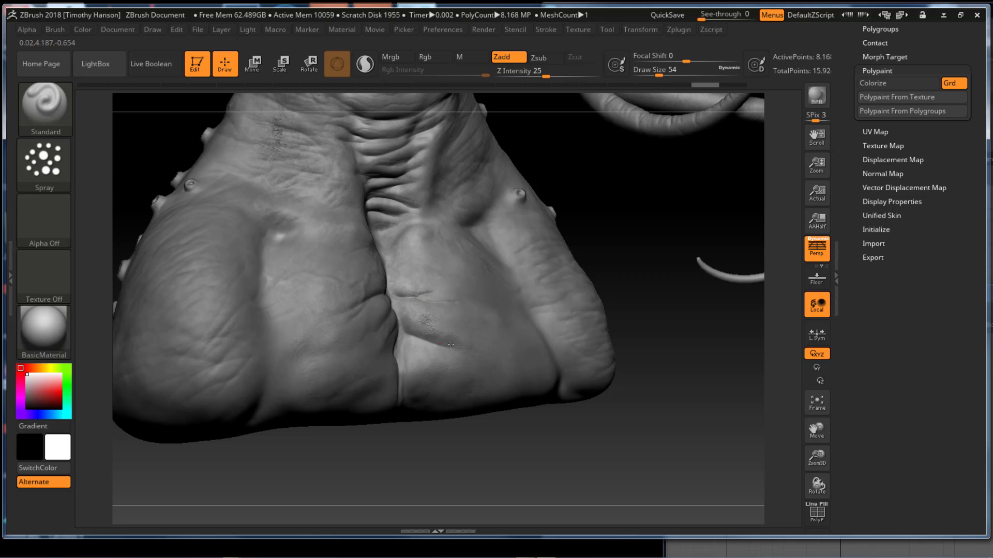
Step: Set the draw size to 145 and spray fine skin texture over the front lobes of the base
key("s")
key("s")
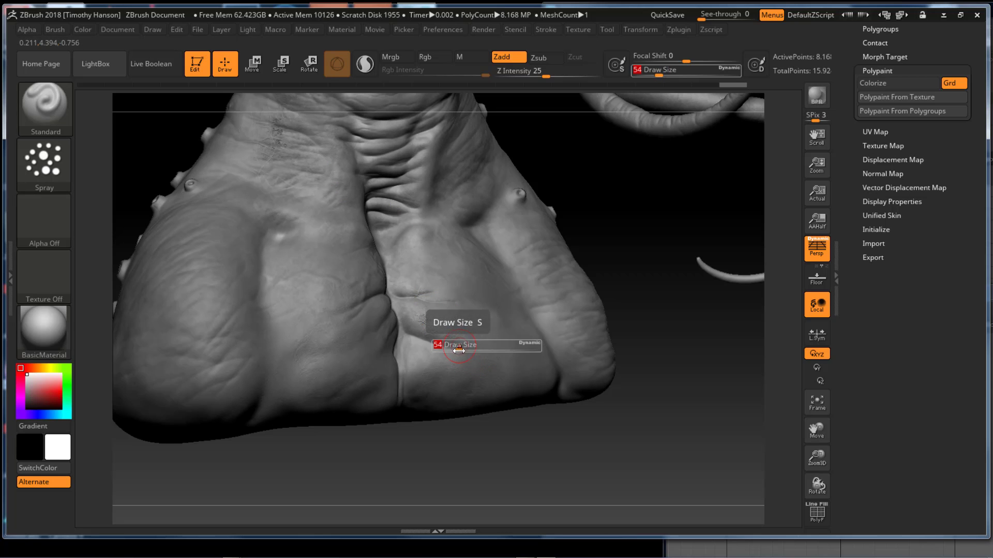
left_click_drag(458, 351, 475, 352)
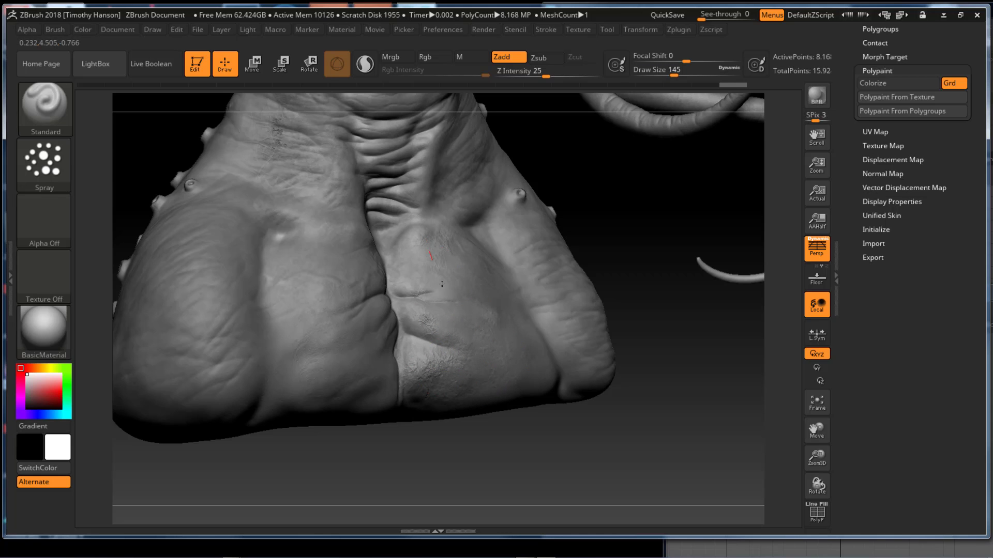
mouse_move(408, 307)
left_mouse_down()
mouse_move(401, 269)
mouse_move(395, 315)
mouse_move(384, 321)
left_mouse_up()
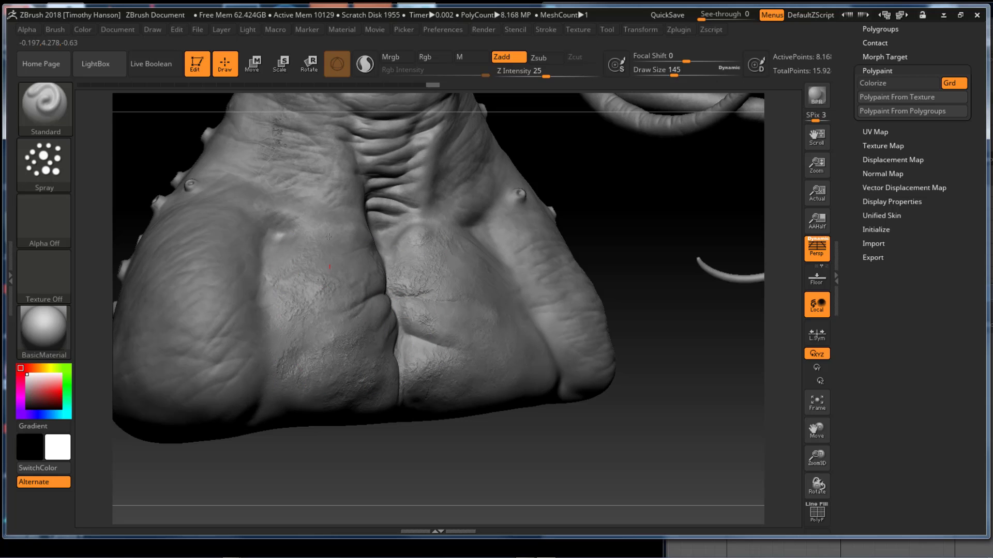
left_click_drag(373, 262, 377, 355)
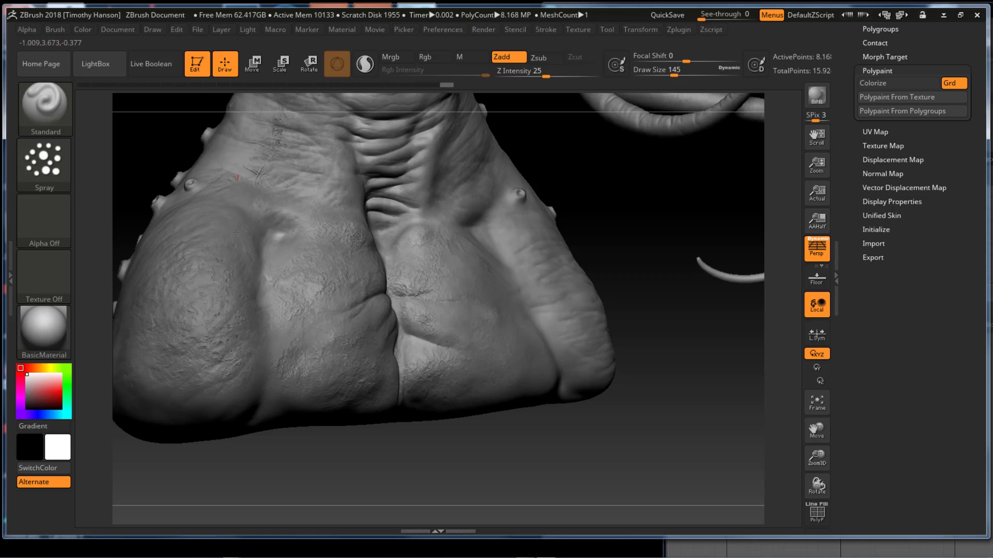
Step: Spray the skin texture over the lower neck folds and the outer front lobe of the base
mouse_move(276, 149)
left_mouse_down()
mouse_move(342, 199)
mouse_move(413, 162)
left_mouse_up()
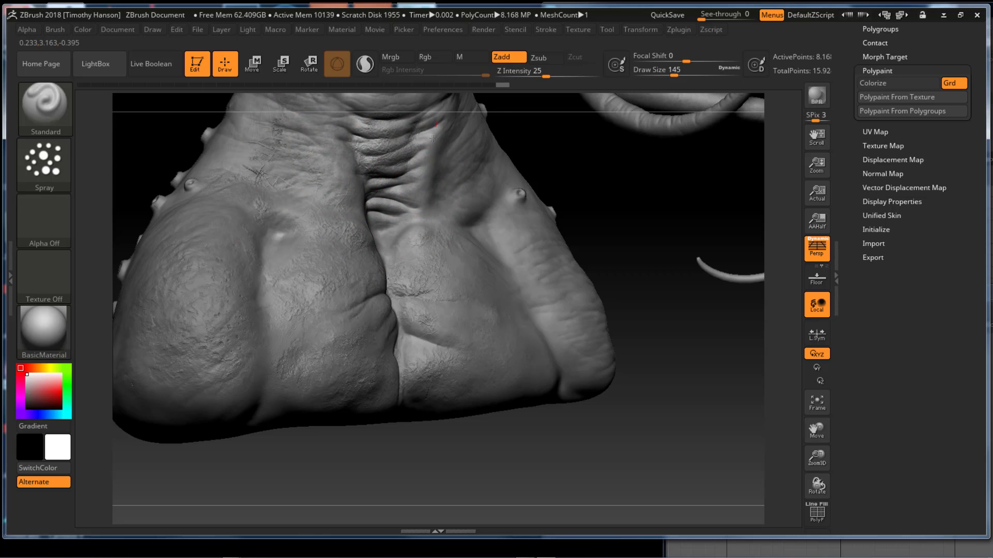
mouse_move(410, 198)
left_mouse_down()
mouse_move(418, 231)
mouse_move(380, 240)
mouse_move(452, 178)
left_mouse_up()
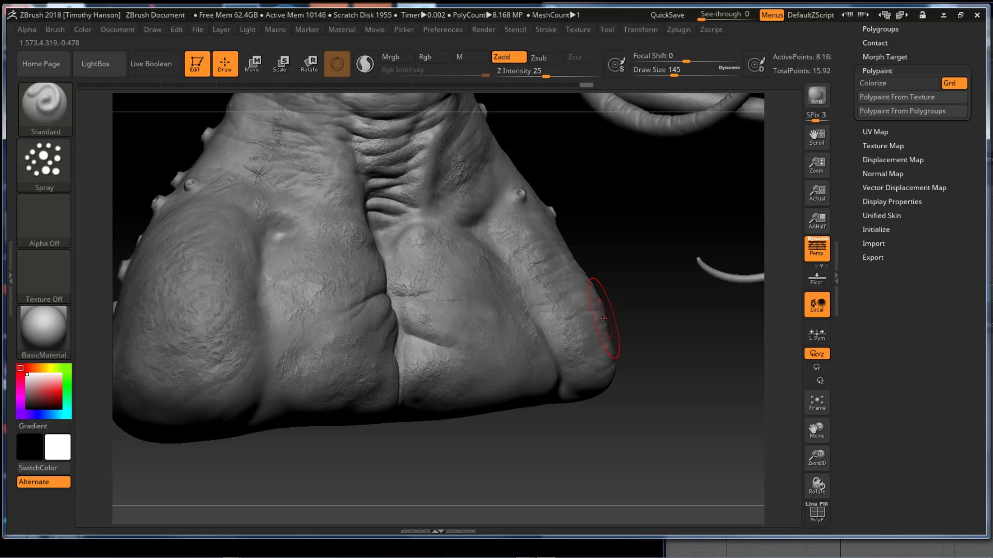
mouse_move(627, 253)
left_mouse_down()
mouse_move(640, 323)
mouse_move(619, 279)
mouse_move(622, 366)
left_mouse_up()
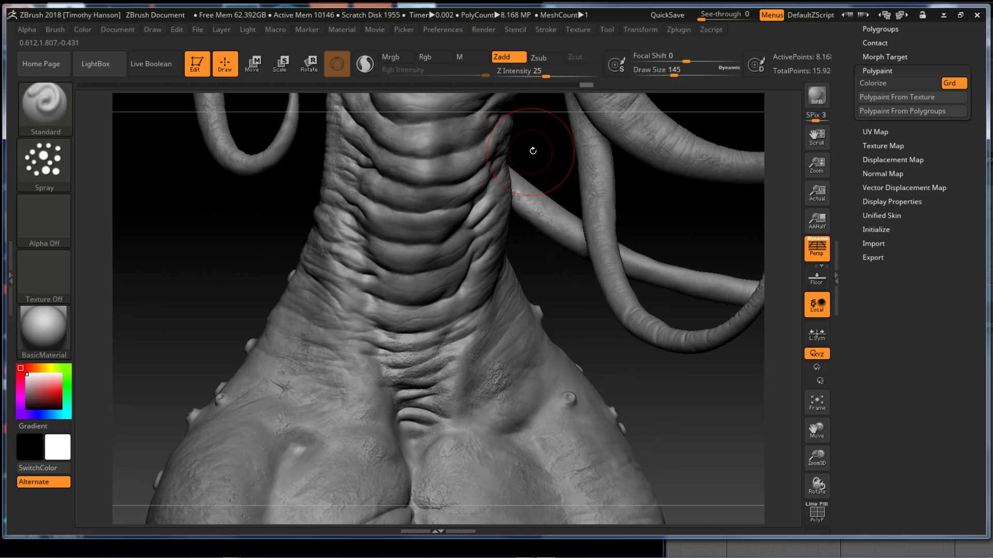
Step: Spray fine texture across the stacked skin folds on the front of the neck
left_click_drag(531, 150, 536, 216, "alt")
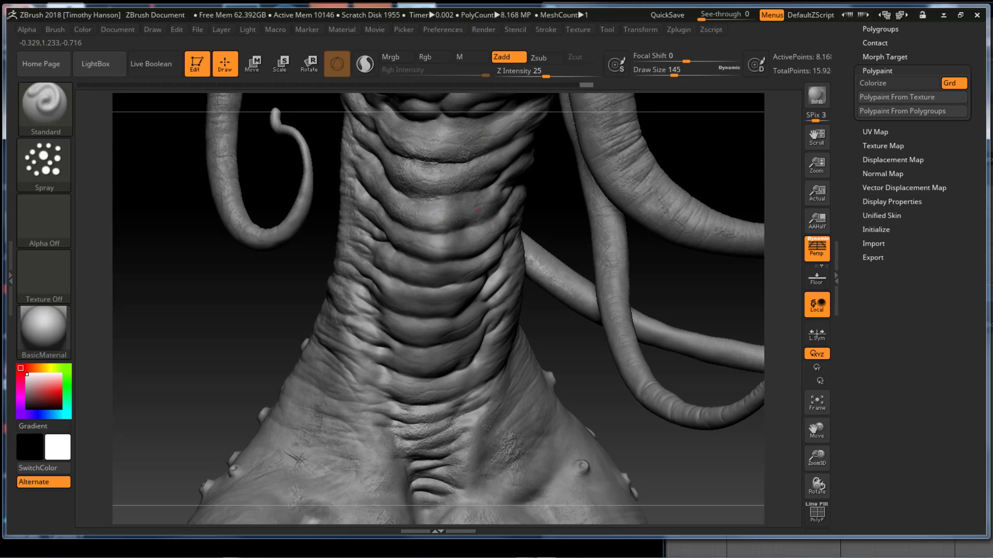
mouse_move(457, 220)
left_mouse_down()
mouse_move(440, 224)
mouse_move(490, 240)
left_mouse_up()
mouse_move(414, 266)
left_mouse_down()
mouse_move(439, 264)
mouse_move(460, 287)
left_mouse_up()
left_click_drag(398, 296, 475, 299)
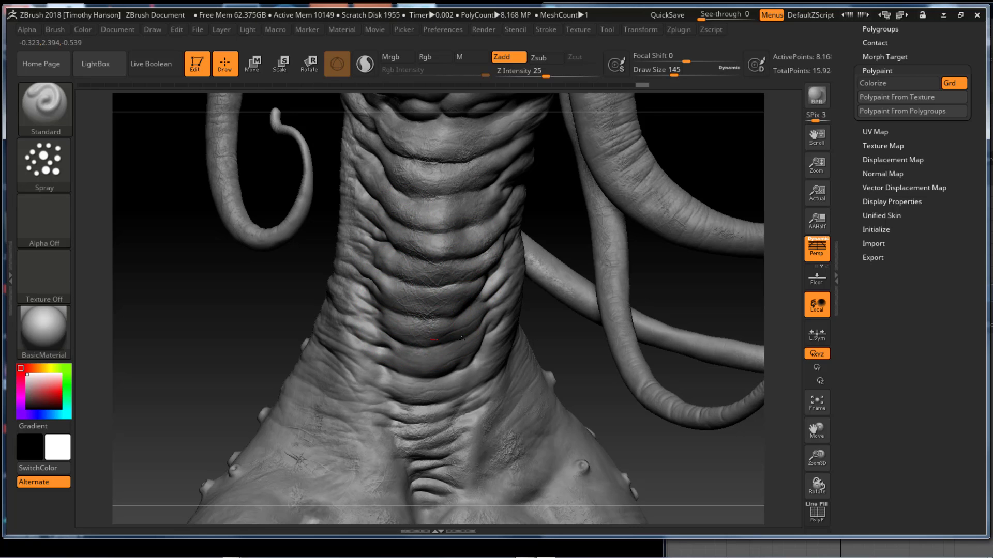
left_click_drag(461, 338, 467, 305)
left_click_drag(388, 370, 413, 379)
mouse_move(493, 271)
left_mouse_down()
mouse_move(494, 333)
mouse_move(483, 341)
left_mouse_up()
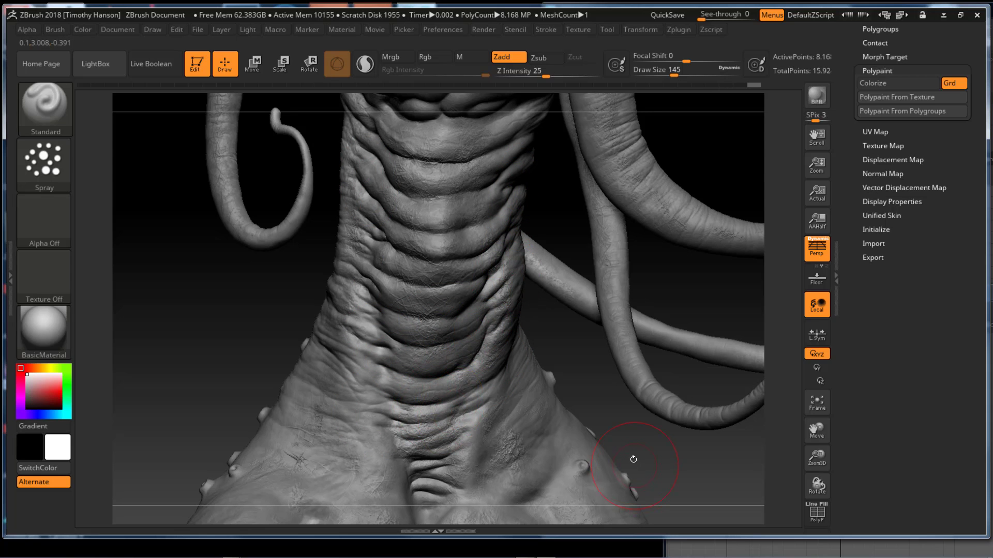
Step: Spray texture around the side and back of the base, enlarging the draw size to 379 for broader coverage
mouse_move(634, 459)
left_mouse_down()
mouse_move(582, 302)
mouse_move(566, 290)
left_mouse_up()
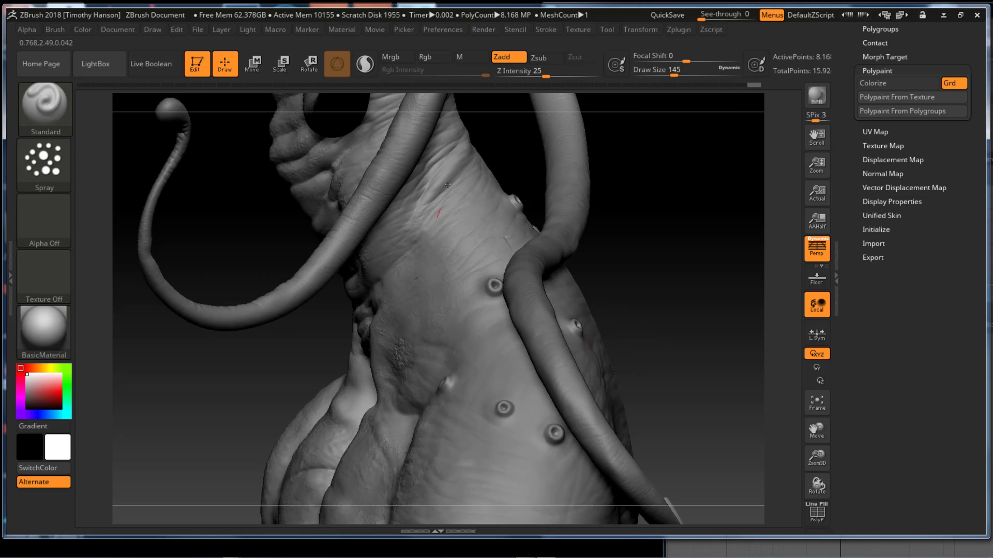
left_click_drag(656, 305, 535, 269)
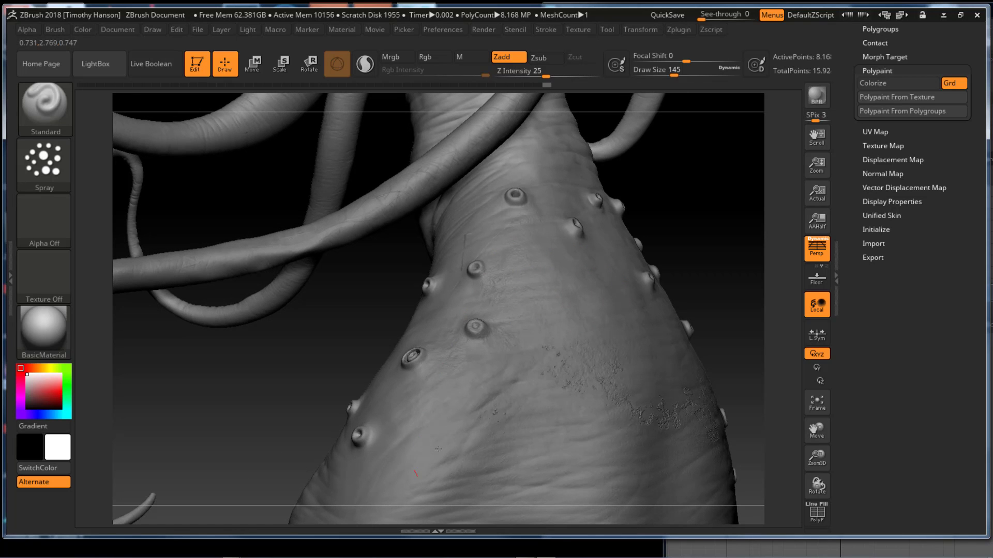
mouse_move(598, 350)
left_mouse_down()
mouse_move(669, 262)
mouse_move(644, 277)
left_mouse_up()
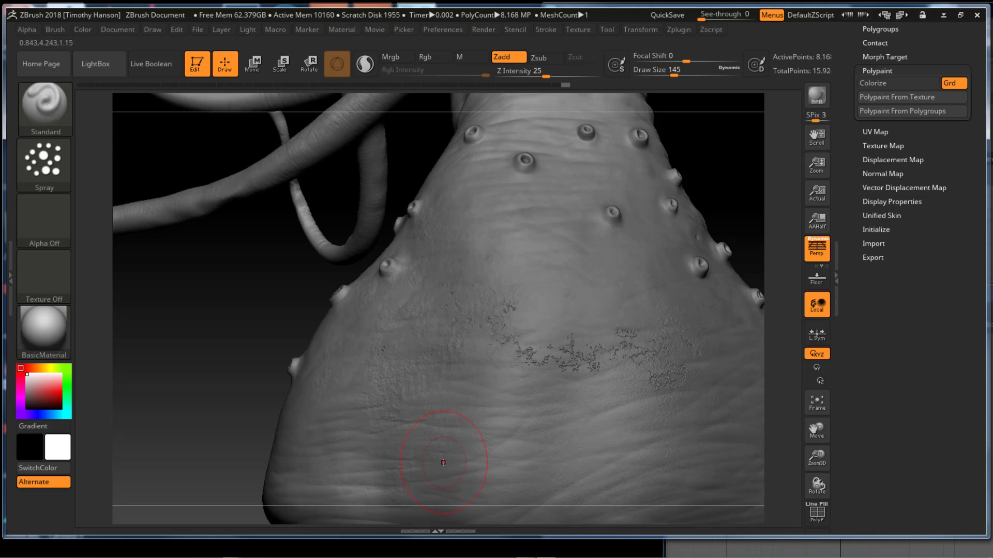
key("s")
left_click_drag(448, 448, 517, 452)
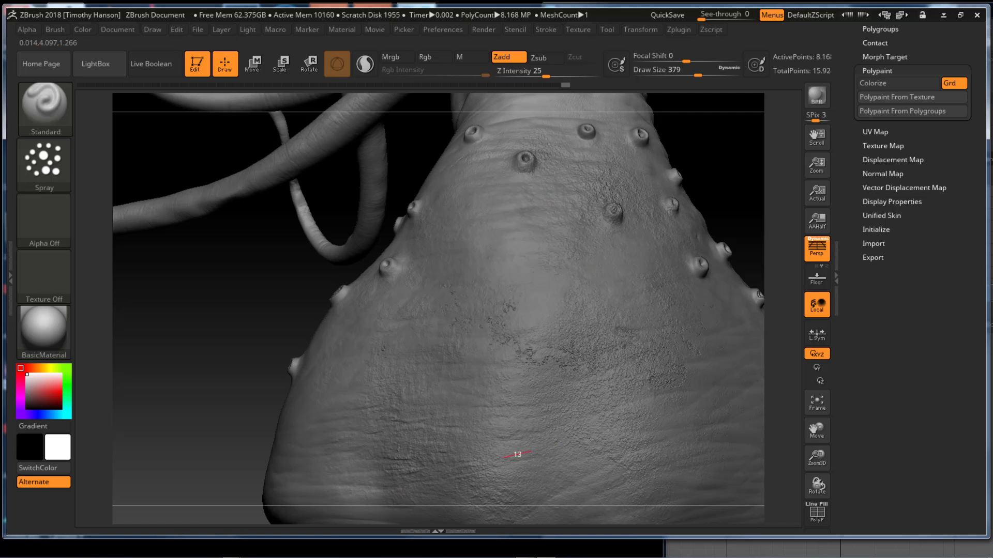
Step: Try a spray stroke along the tentacle that crosses the back of the neck
left_click_drag(262, 315, 310, 376, "alt")
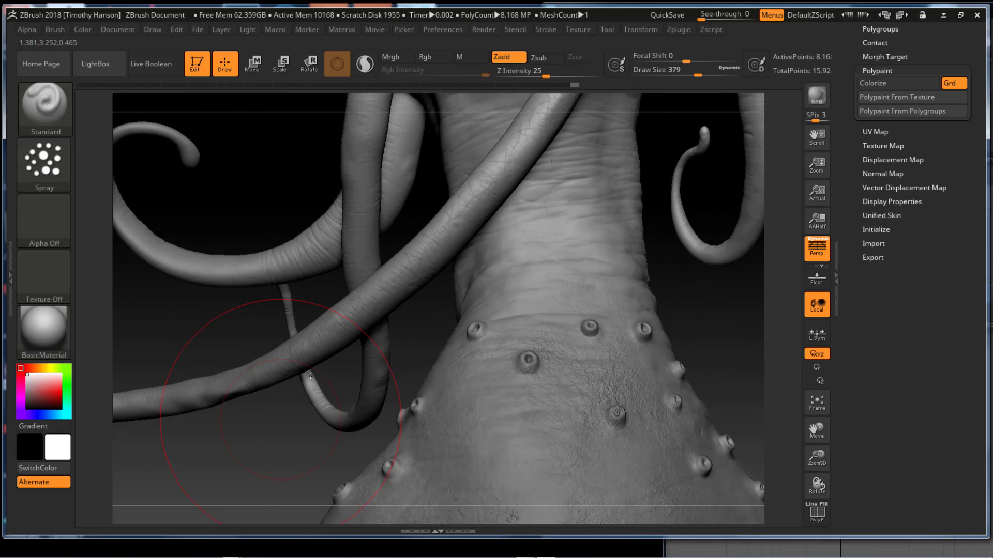
left_click_drag(409, 263, 509, 161)
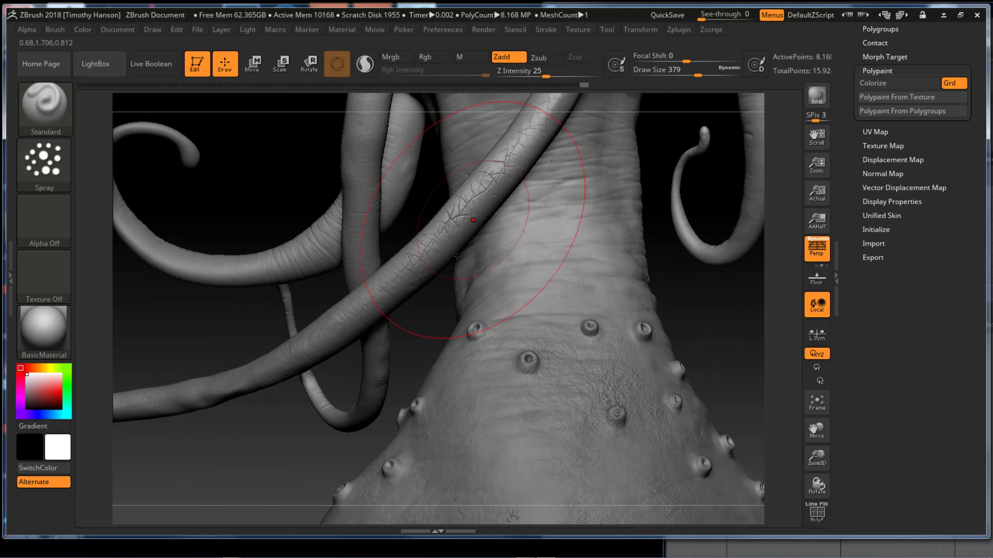
key("ctrl+z")
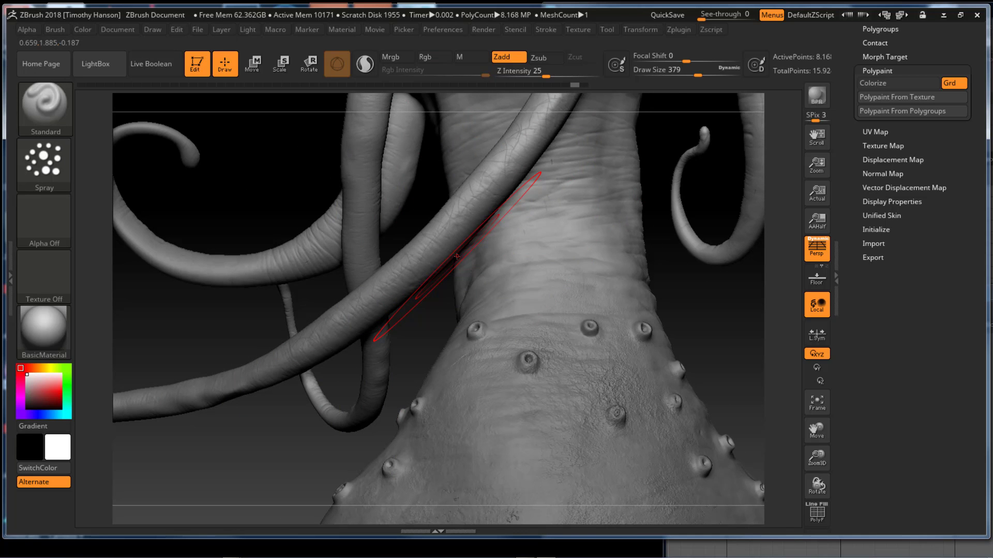
Step: Spray texture over the rear of the base, around the suckers and down toward its bottom edge
left_click_drag(704, 314, 604, 267, "alt")
left_click_drag(653, 292, 621, 274)
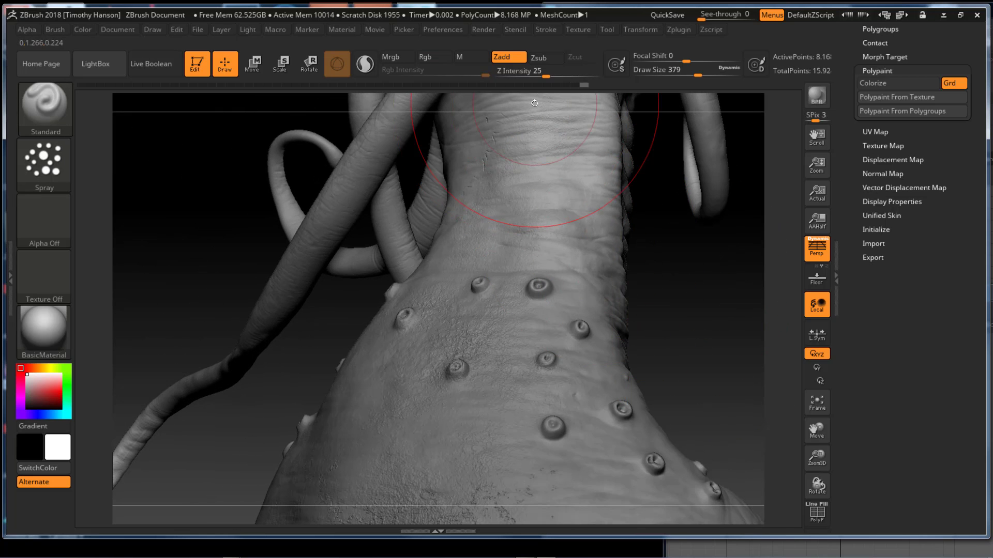
mouse_move(687, 288)
left_mouse_down()
mouse_move(637, 298)
mouse_move(683, 288)
mouse_move(681, 348)
mouse_move(724, 348)
mouse_move(696, 267)
left_mouse_up()
left_click_drag(560, 364, 571, 397)
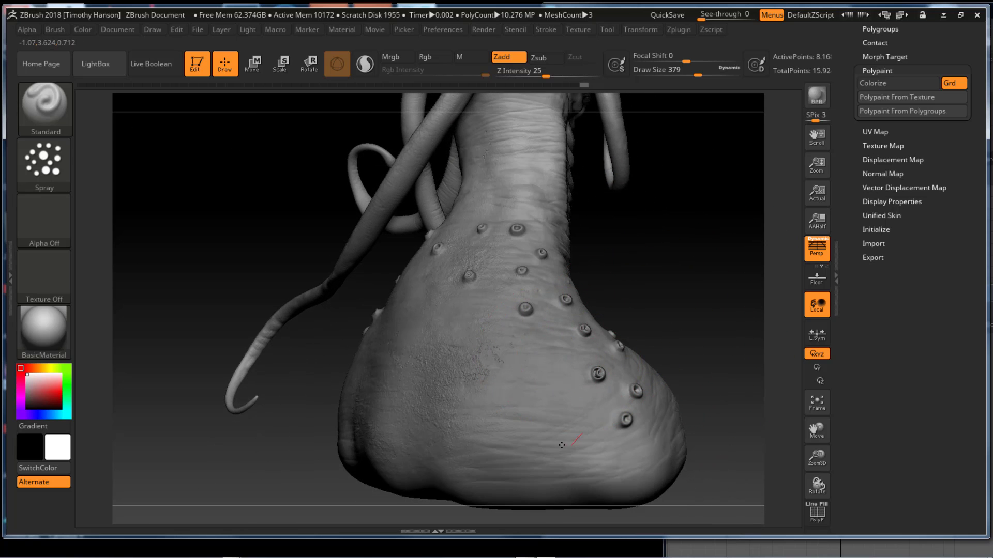
left_click_drag(539, 464, 543, 304)
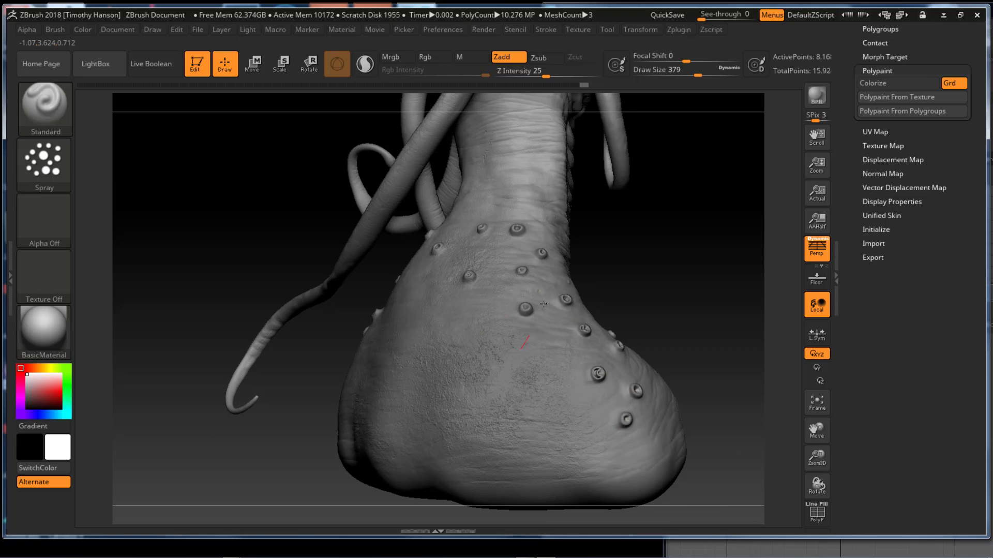
mouse_move(602, 398)
left_mouse_down()
mouse_move(641, 457)
mouse_move(638, 438)
left_mouse_up()
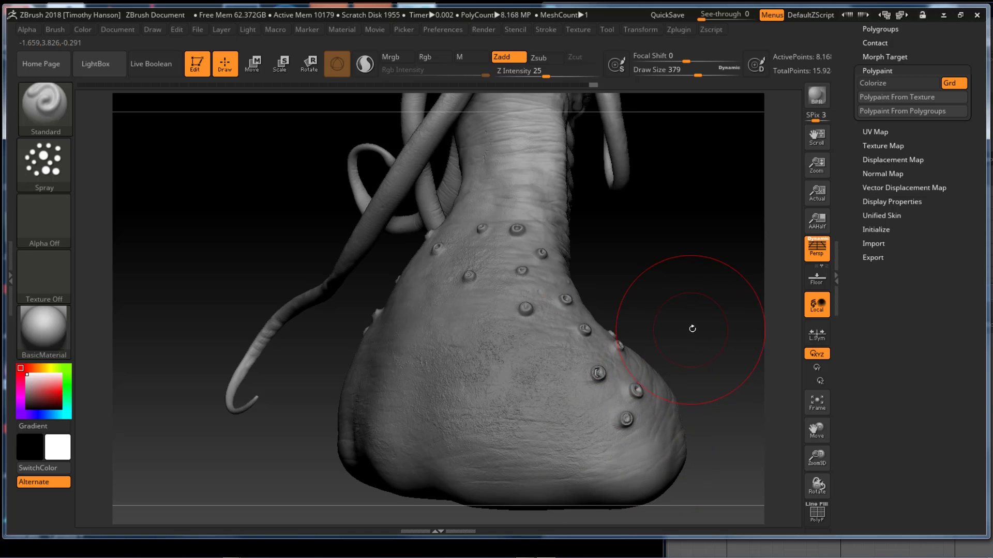
Step: Spray texture over the remaining side of the base and up the back of the neck
left_click_drag(692, 328, 671, 320)
key("ctrl")
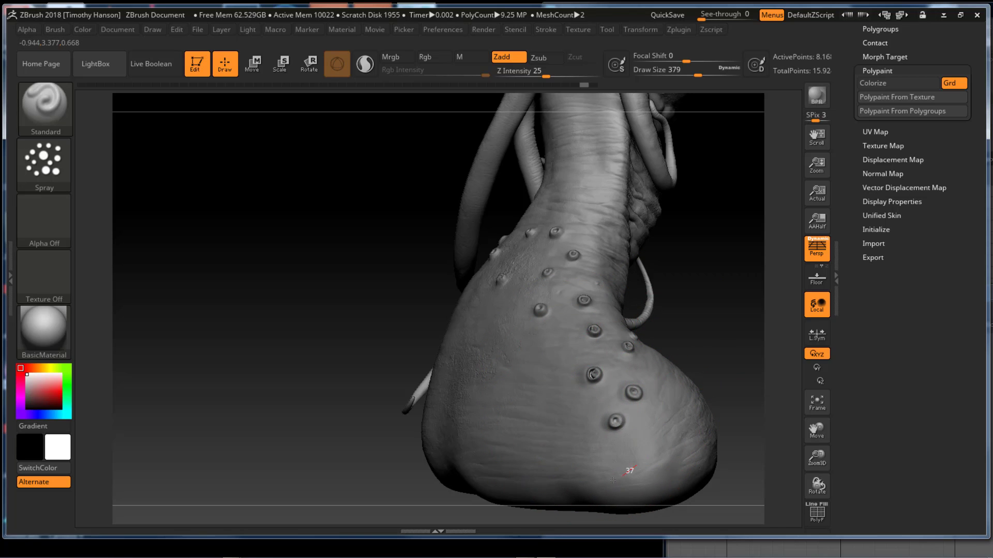
left_click_drag(613, 481, 641, 450)
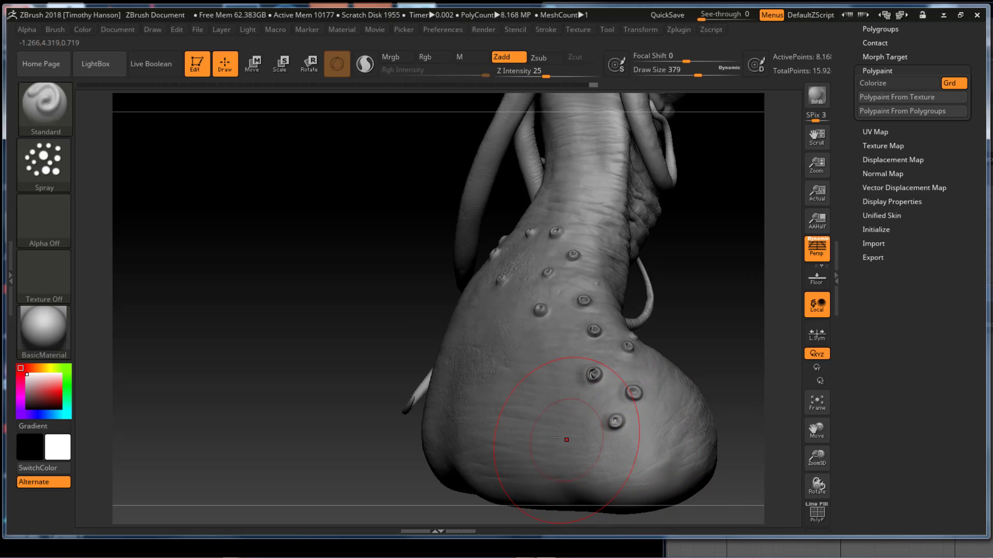
left_click_drag(479, 406, 487, 393)
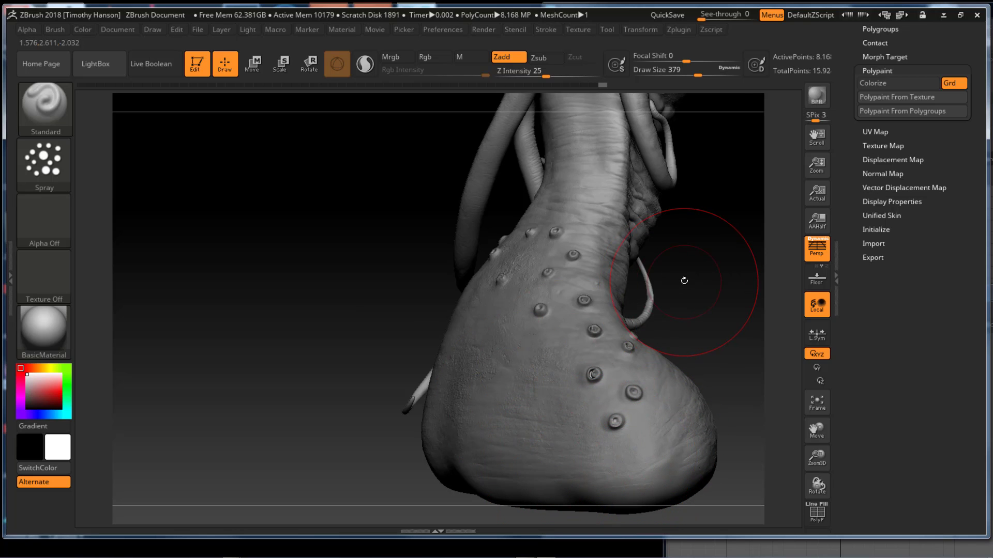
mouse_move(685, 279)
left_mouse_down()
mouse_move(646, 222)
mouse_move(578, 293)
mouse_move(549, 246)
left_mouse_up()
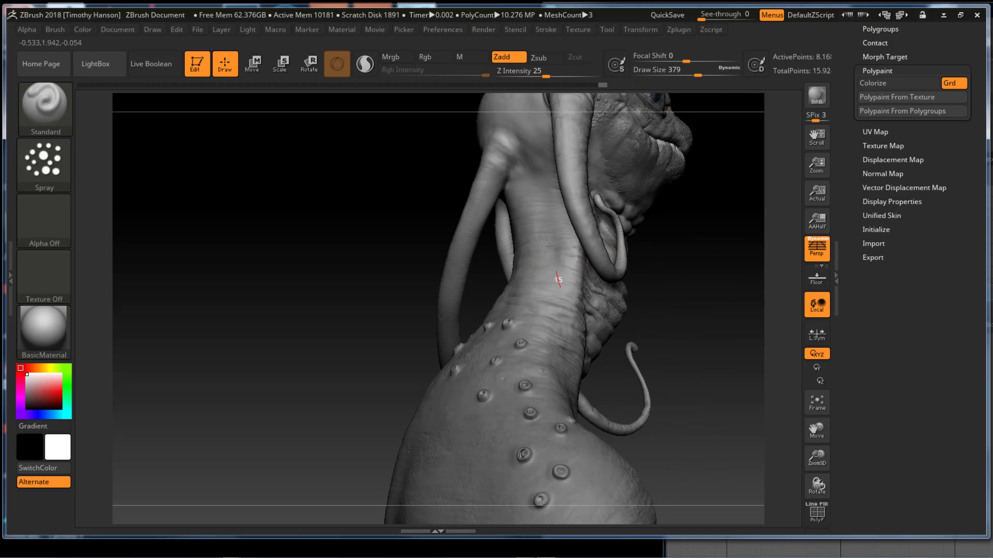
left_click_drag(683, 250, 647, 399)
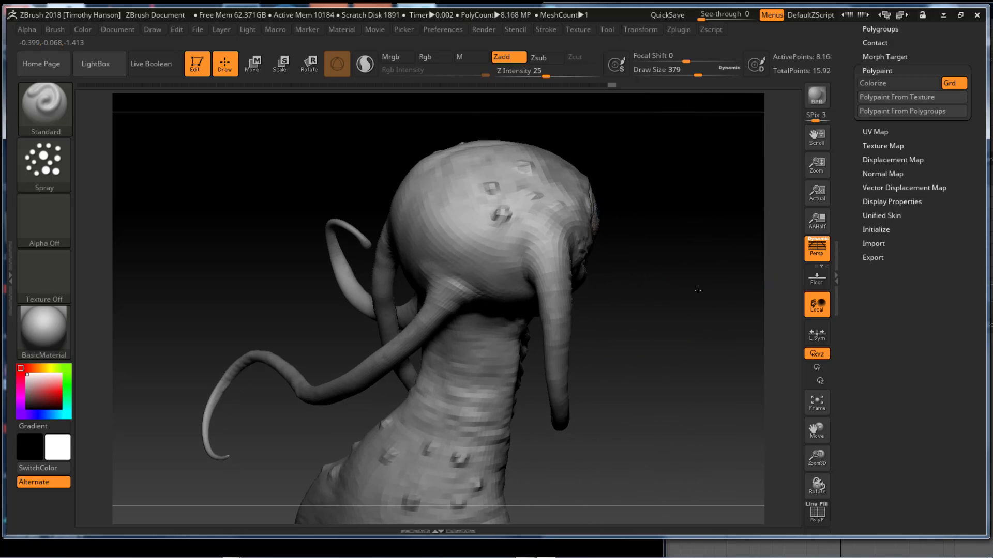
Step: Check the sculpted detail from the back, side and front, and turn on Colorize for the body's polypaint
left_click_drag(698, 290, 688, 287)
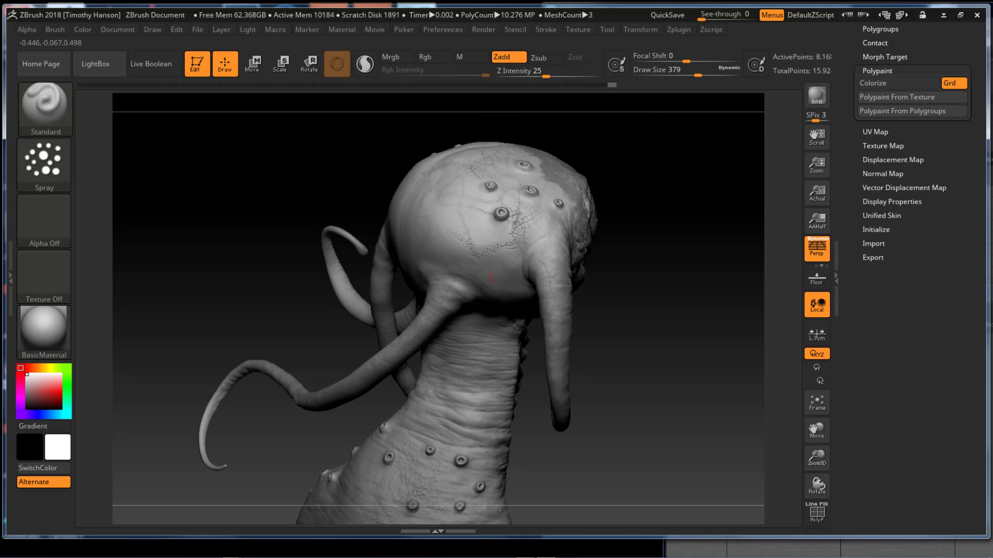
mouse_move(594, 258)
left_mouse_down()
mouse_move(618, 280)
mouse_move(638, 271)
mouse_move(647, 286)
mouse_move(599, 200)
left_mouse_up()
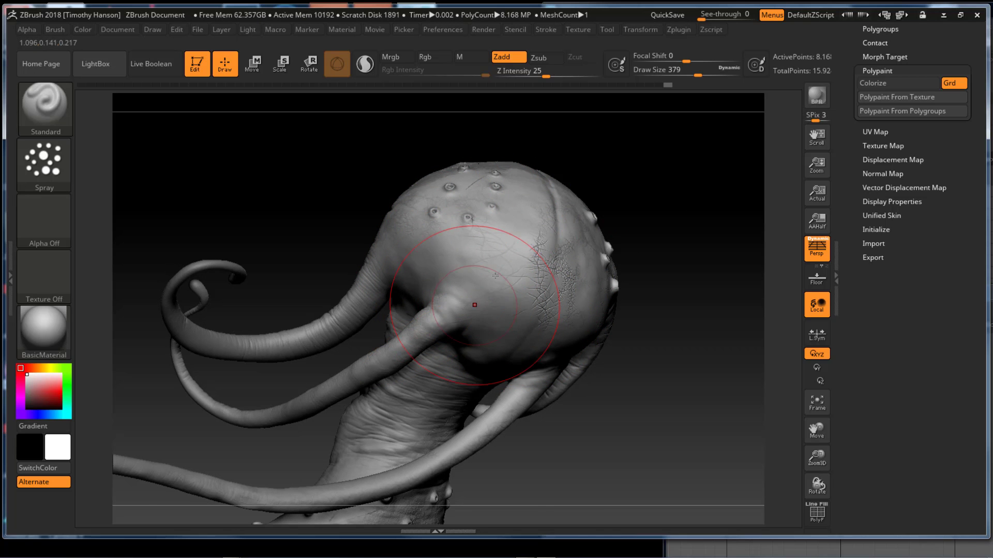
mouse_move(635, 295)
left_mouse_down()
mouse_move(647, 306)
mouse_move(665, 299)
left_mouse_up()
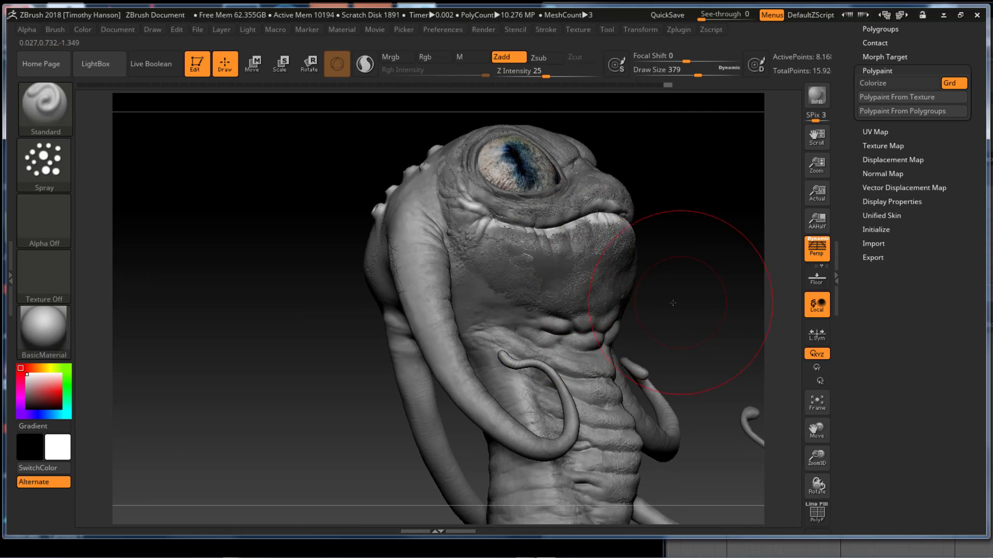
mouse_move(588, 221)
left_mouse_down()
mouse_move(610, 277)
mouse_move(585, 200)
mouse_move(603, 252)
mouse_move(640, 217)
mouse_move(572, 226)
mouse_move(564, 246)
mouse_move(581, 215)
left_mouse_up()
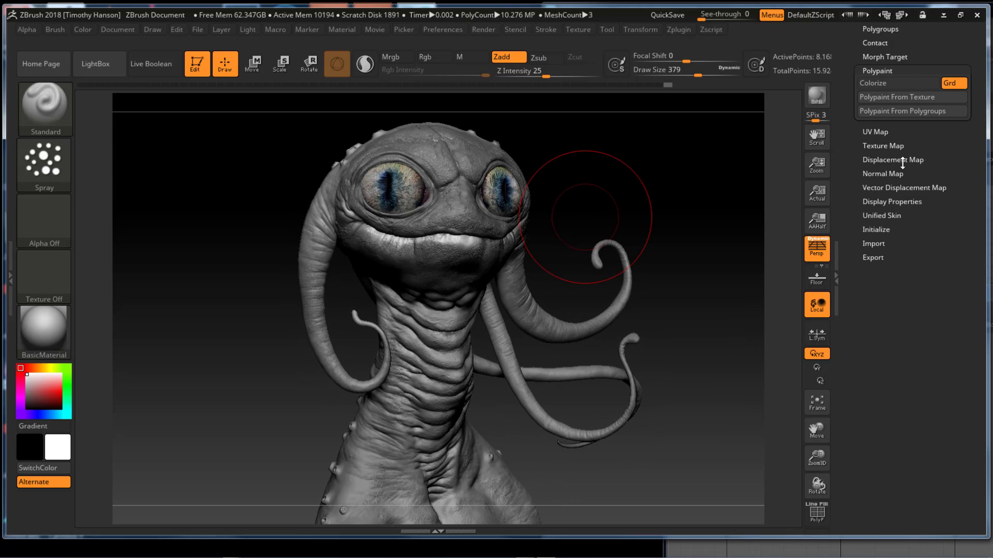
left_click(892, 85)
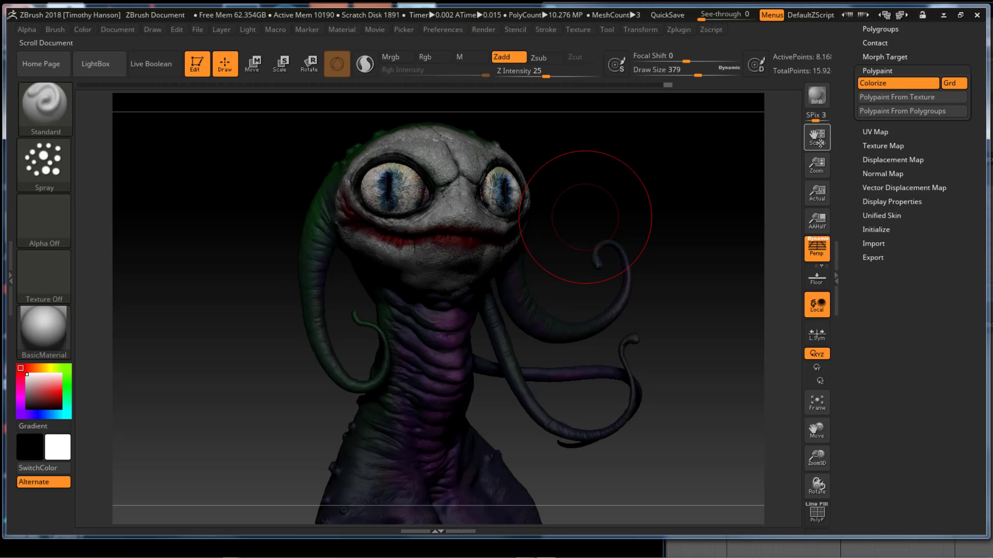
mouse_move(688, 210)
left_mouse_down()
mouse_move(676, 195)
mouse_move(616, 192)
mouse_move(694, 166)
mouse_move(641, 187)
mouse_move(664, 185)
mouse_move(649, 192)
left_mouse_up()
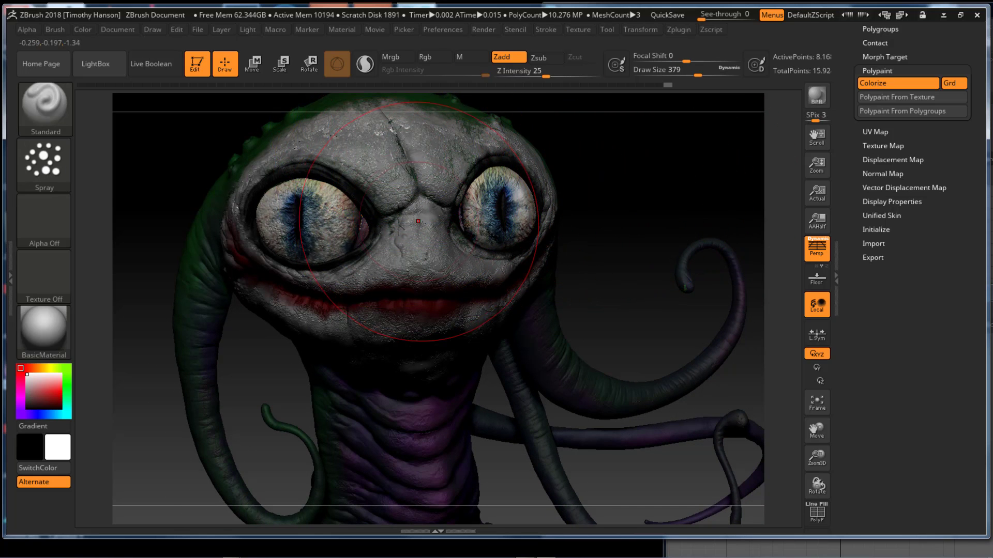
Step: Reduce the draw size to 177 and smooth the texture across the forehead above the eyes
key("s")
left_click_drag(423, 226, 397, 226)
key("shift")
mouse_move(383, 146)
left_mouse_down("shift")
mouse_move(370, 138)
mouse_move(274, 169)
mouse_move(396, 137)
mouse_move(440, 160)
left_mouse_up("shift")
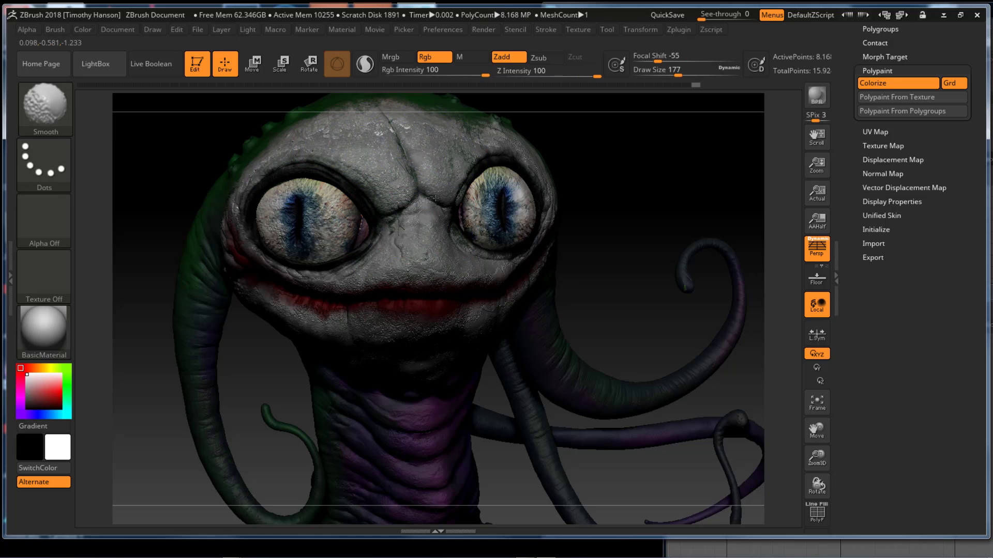
Step: Try MatCap Skin04 on the whole creature and replace it with the MatCap White Cavity material
key("f")
left_click(63, 328)
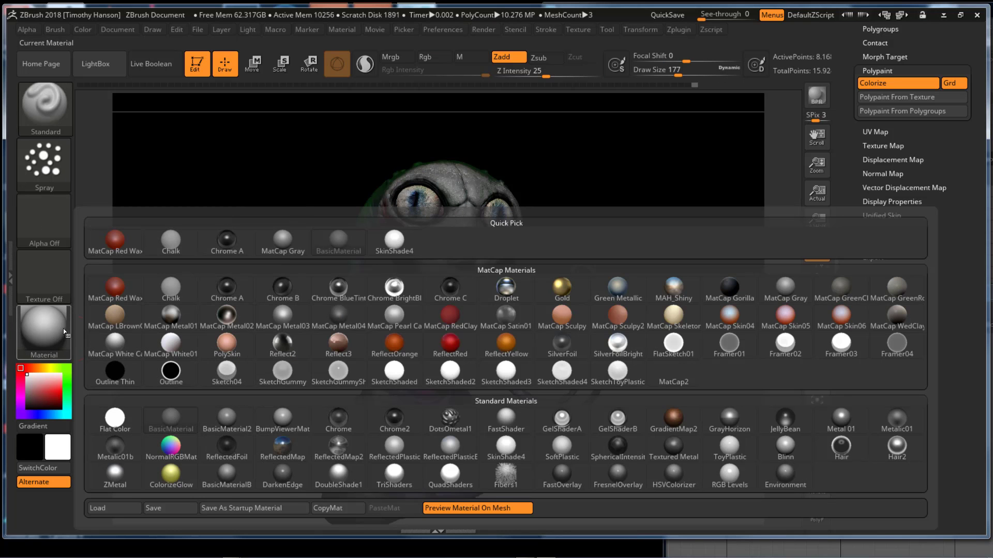
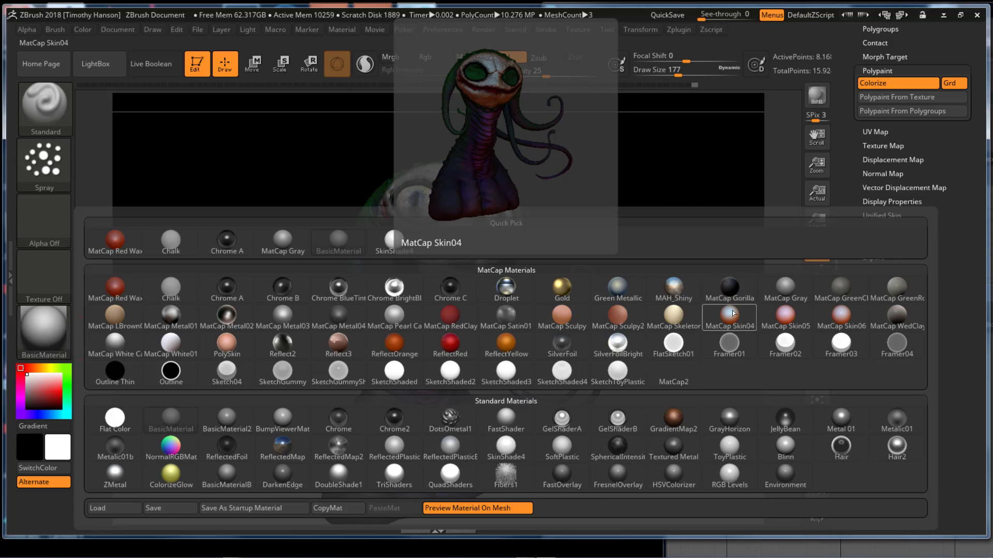
left_click(731, 316)
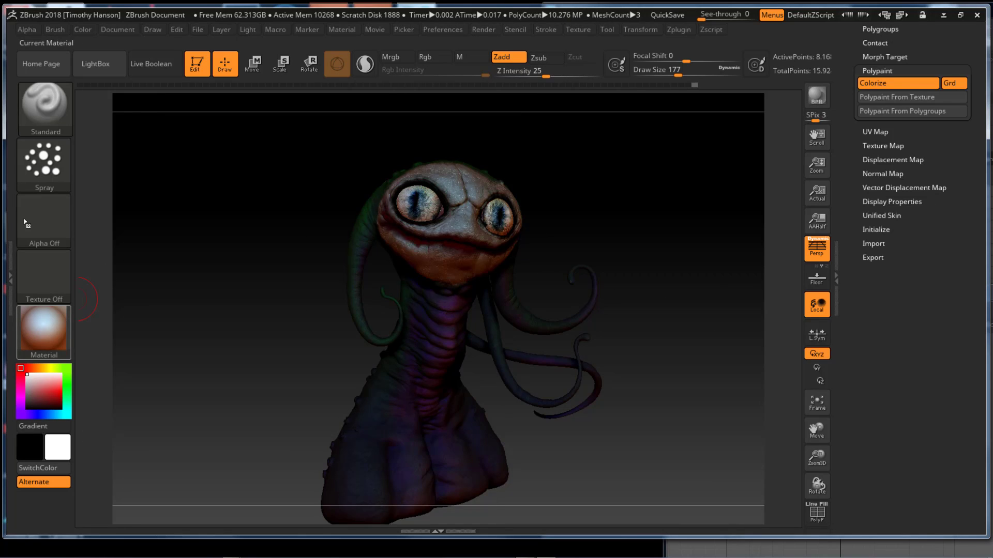
left_click(44, 331)
mouse_move(693, 322)
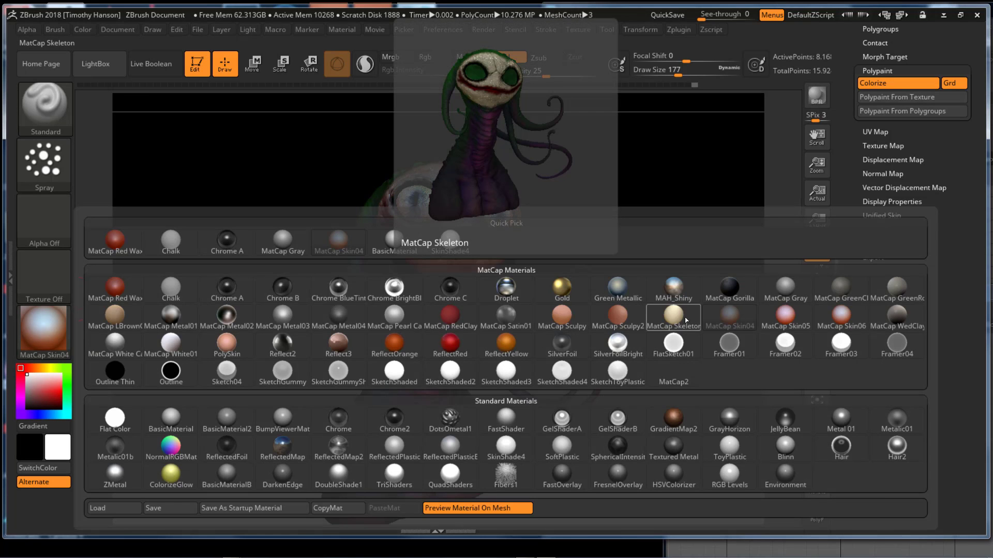
left_click(121, 344)
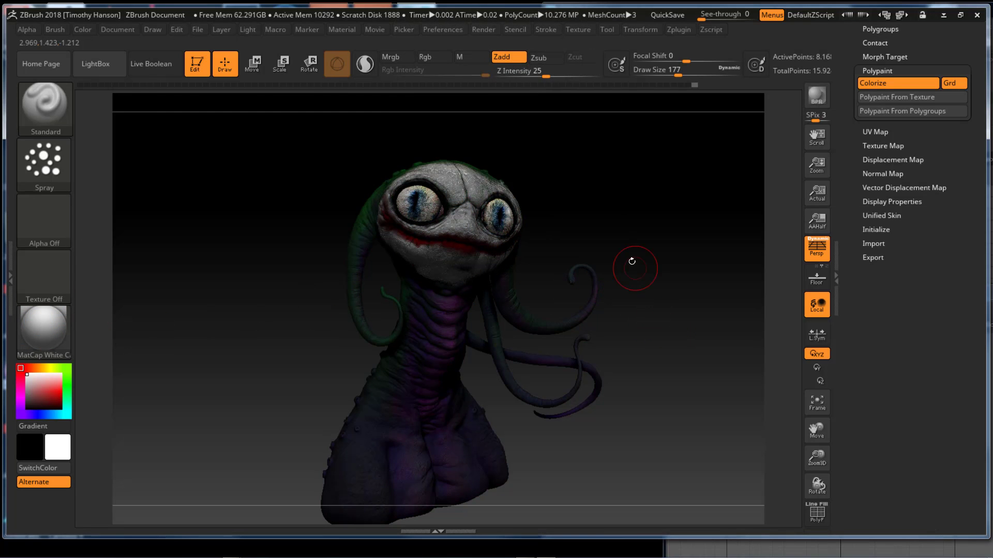
Step: Spray skin texture over the front of the base, on the bulge beside the central crease
left_click_drag(636, 339, 615, 311)
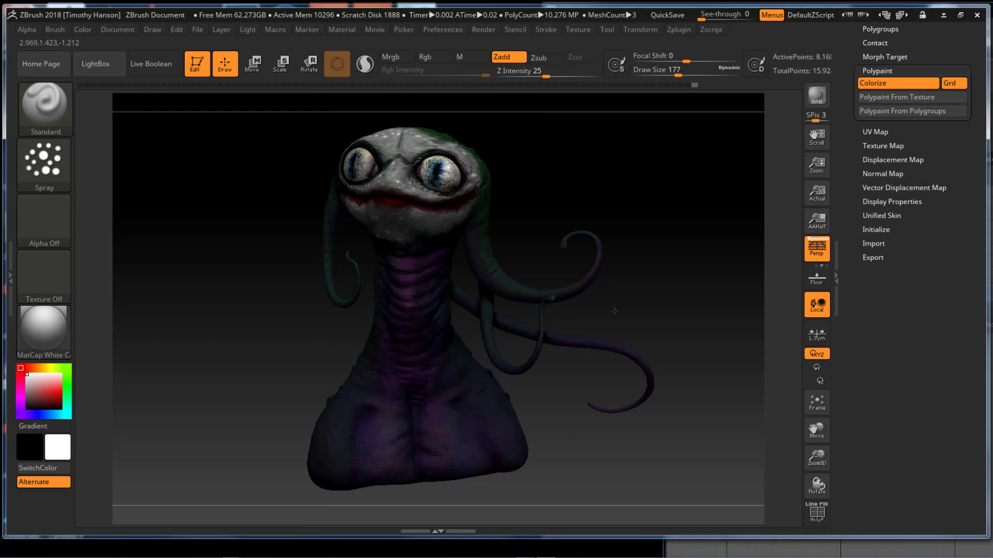
mouse_move(687, 311)
left_mouse_down("alt")
mouse_move(581, 315)
mouse_move(594, 223)
mouse_move(591, 245)
left_mouse_up("alt")
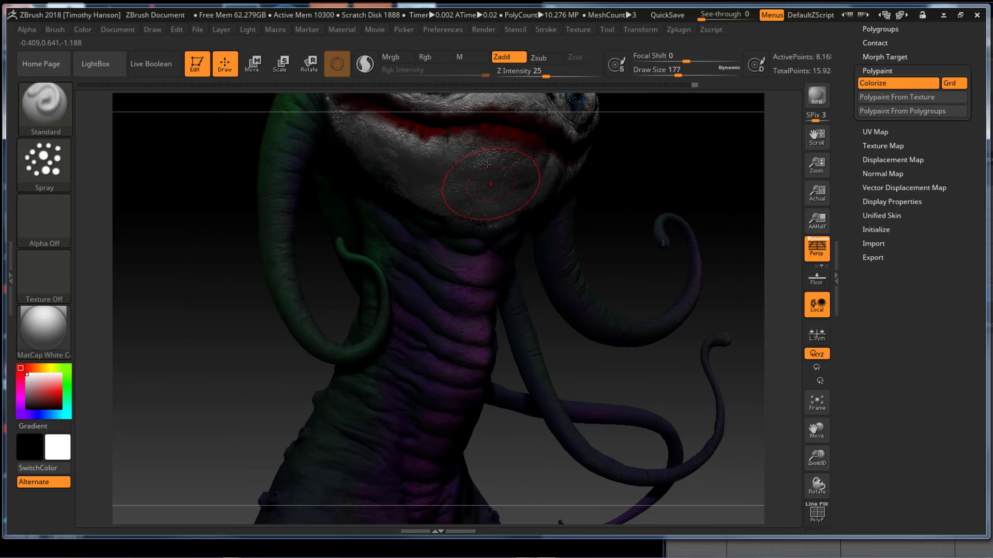
mouse_move(721, 164)
left_mouse_down()
mouse_move(680, 464)
mouse_move(670, 343)
mouse_move(680, 323)
left_mouse_up()
left_click_drag(539, 365, 492, 397)
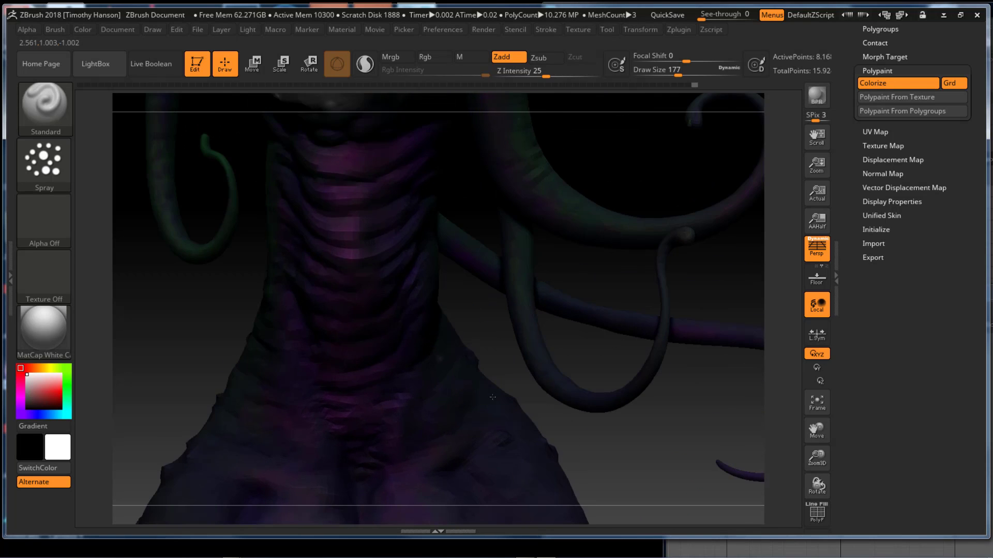
left_click_drag(589, 468, 624, 259, "alt")
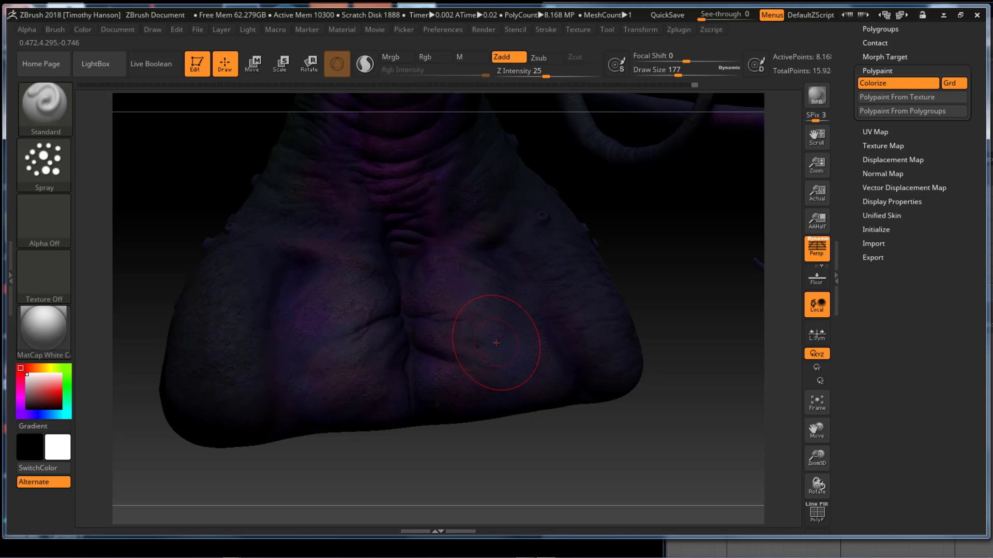
mouse_move(461, 342)
left_mouse_down()
mouse_move(484, 348)
mouse_move(501, 329)
mouse_move(452, 307)
left_mouse_up()
mouse_move(455, 393)
left_mouse_down()
mouse_move(449, 414)
mouse_move(480, 403)
left_mouse_up()
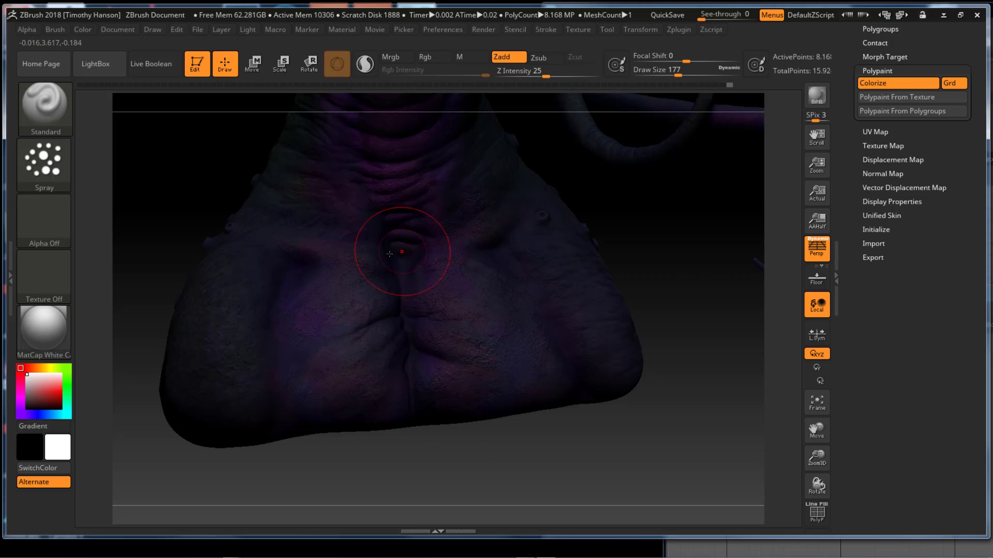
Step: Spray texture from the bottom of the neck folds down along the base's central crease
left_click_drag(410, 255, 399, 336)
left_click_drag(395, 414, 396, 411)
mouse_move(669, 255)
left_mouse_down()
mouse_move(643, 341)
mouse_move(627, 323)
mouse_move(534, 310)
mouse_move(557, 304)
mouse_move(544, 332)
mouse_move(370, 306)
mouse_move(396, 314)
left_mouse_up()
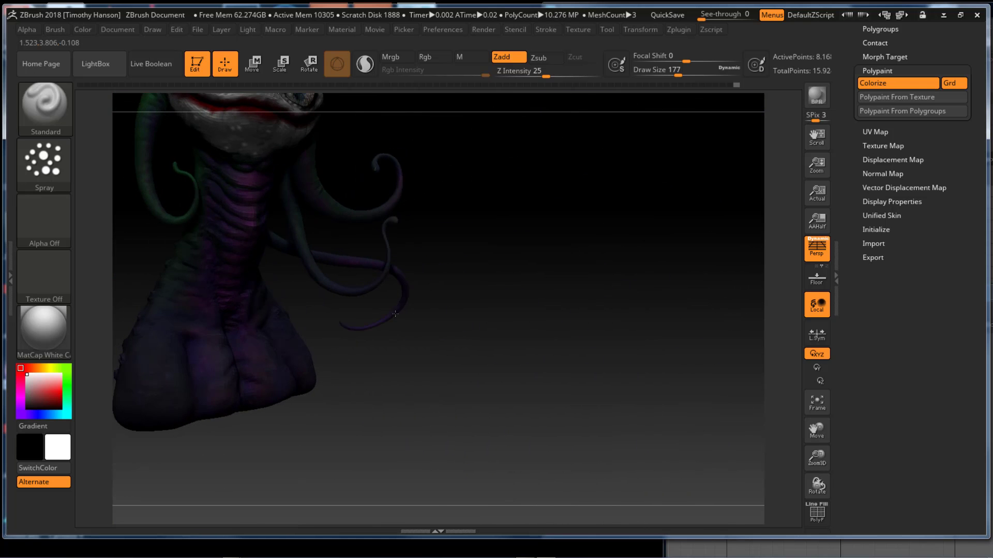
left_click_drag(521, 255, 629, 288, "alt")
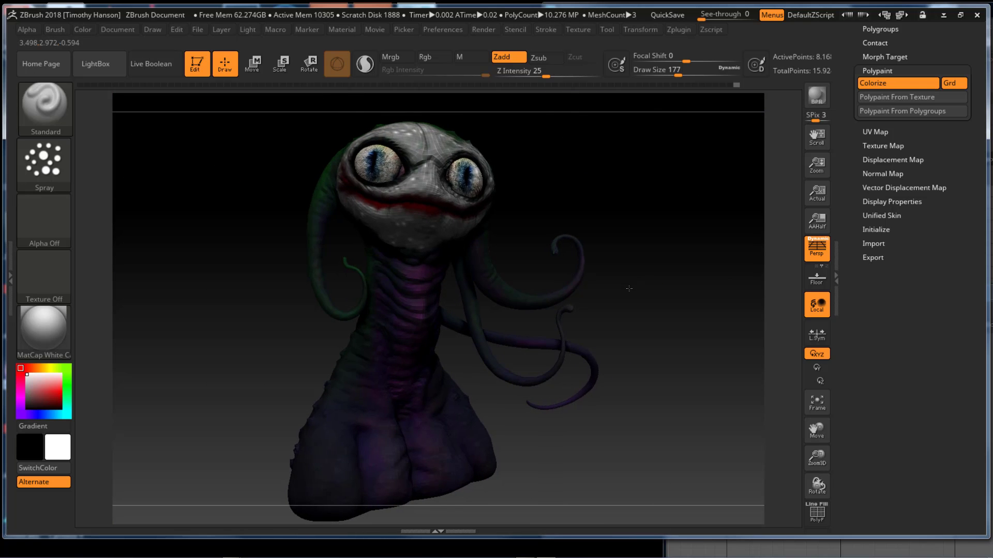
left_click_drag(641, 199, 674, 190)
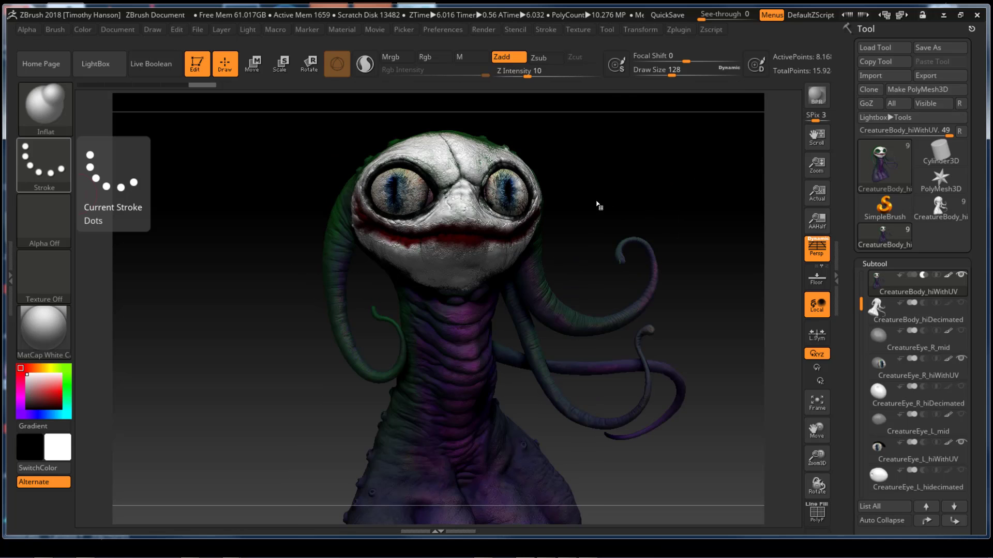
Step: Open the Multi Map Exporter settings with displacement export enabled, and check which high-resolution subtools are visible
left_click(682, 30)
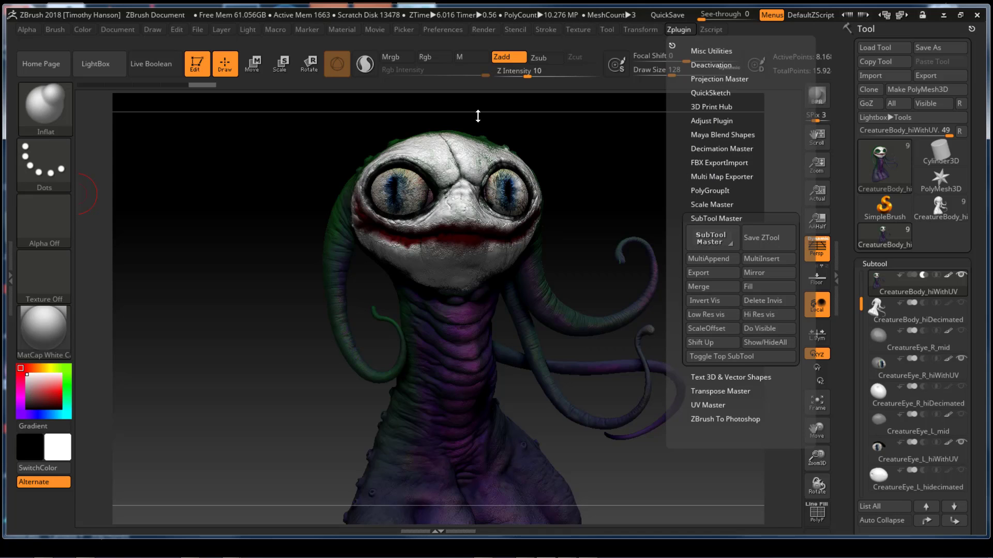
left_click(721, 177)
left_click_drag(676, 185, 673, 113)
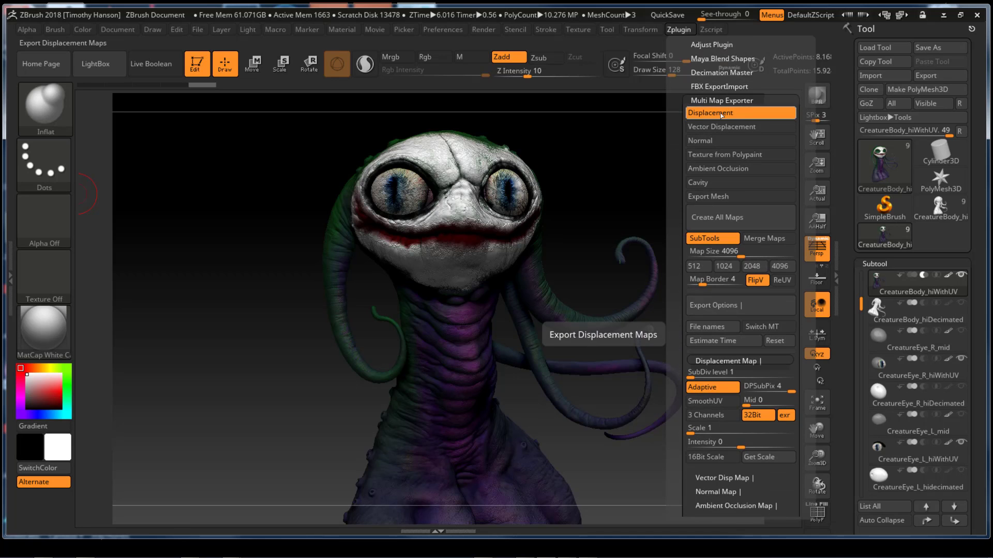
left_click_drag(678, 182, 675, 144)
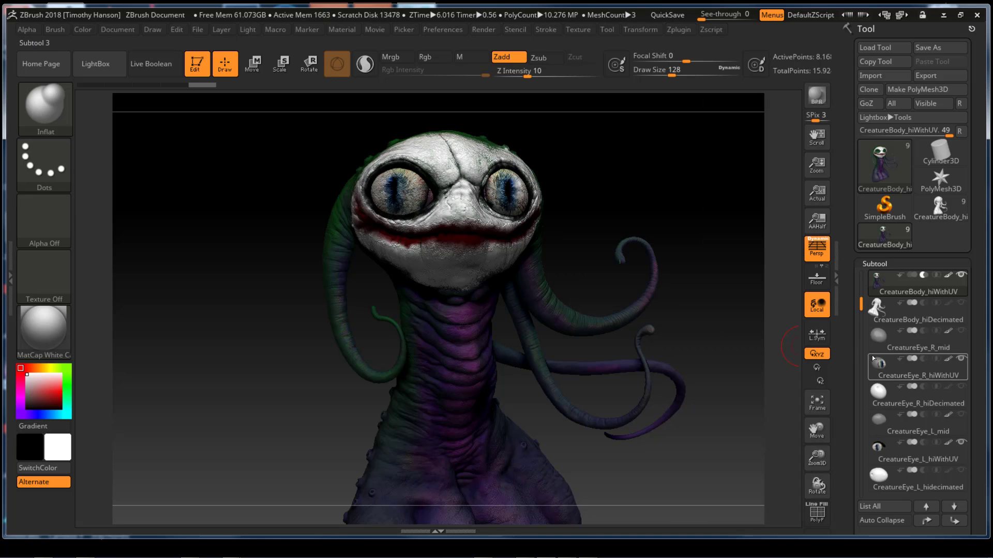
mouse_move(898, 372)
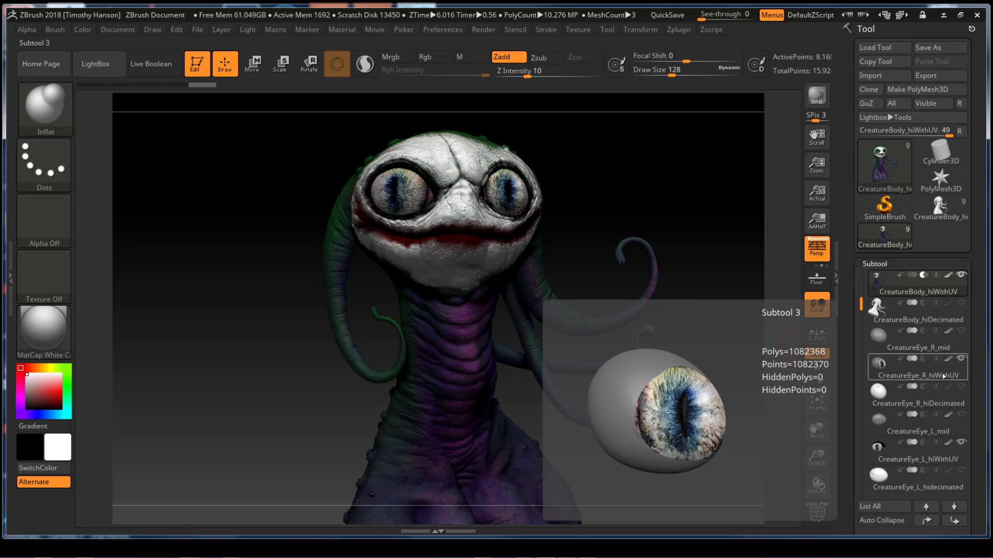
mouse_move(937, 398)
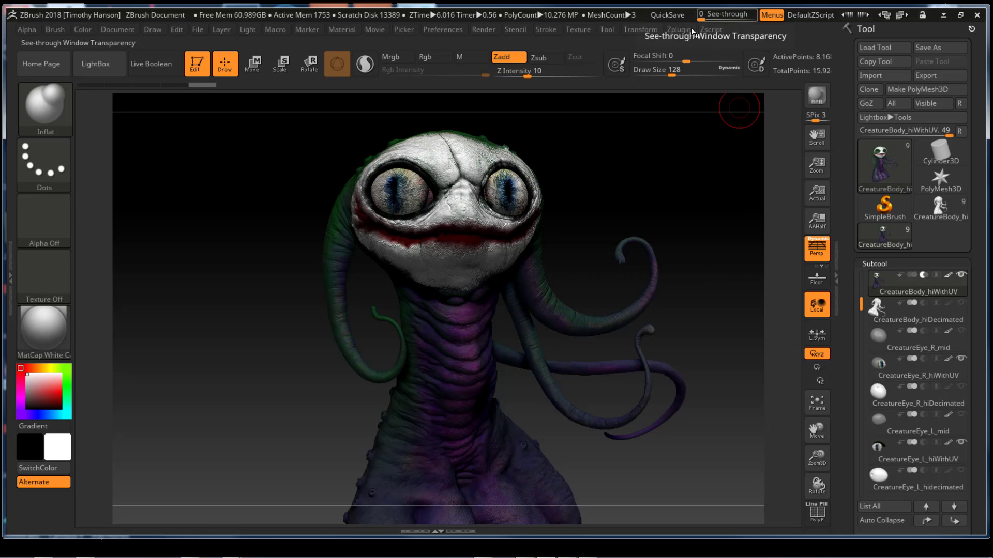
Step: Review the 4096 map size and export options, and set the displacement map's DPSubPix accuracy to 4
left_click(679, 30)
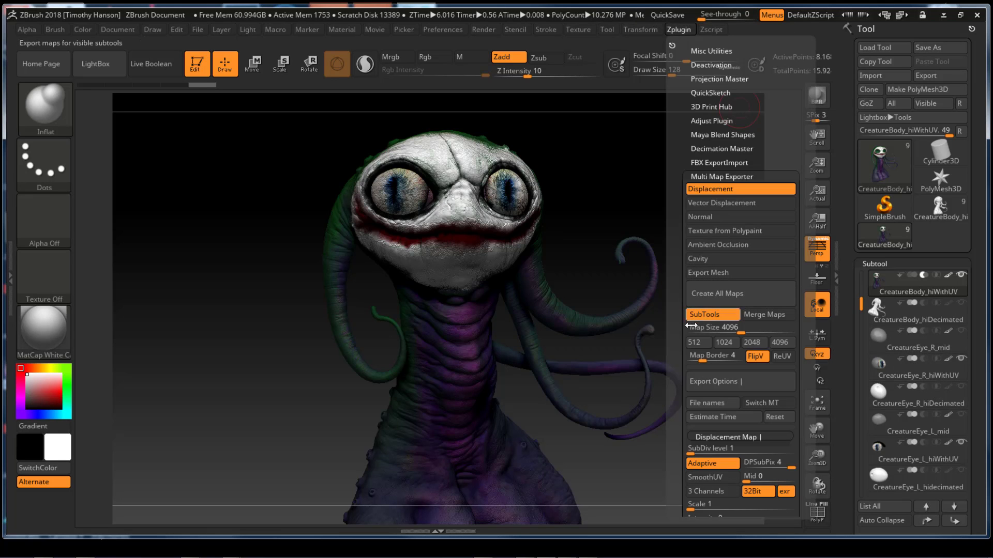
left_click_drag(681, 330, 679, 270)
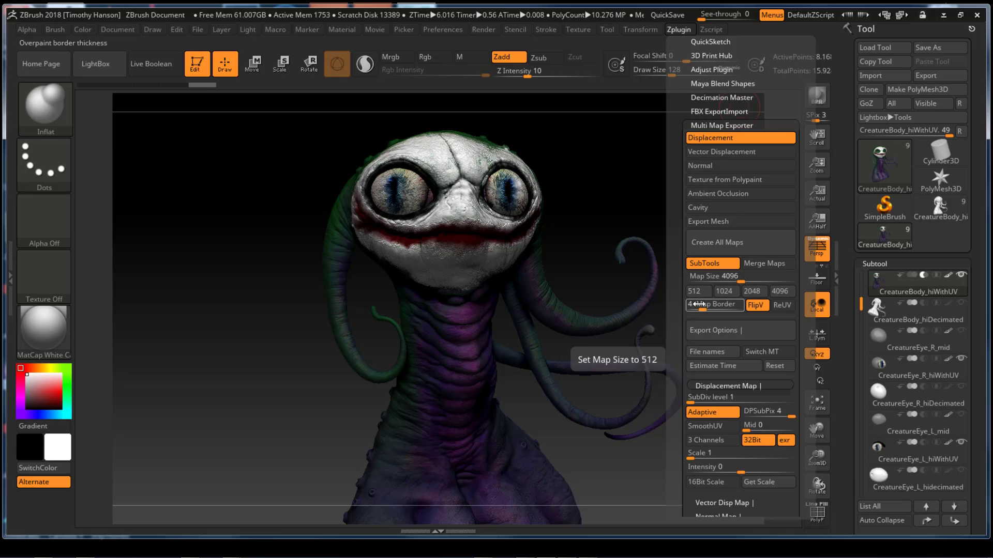
left_click_drag(678, 312, 732, 206)
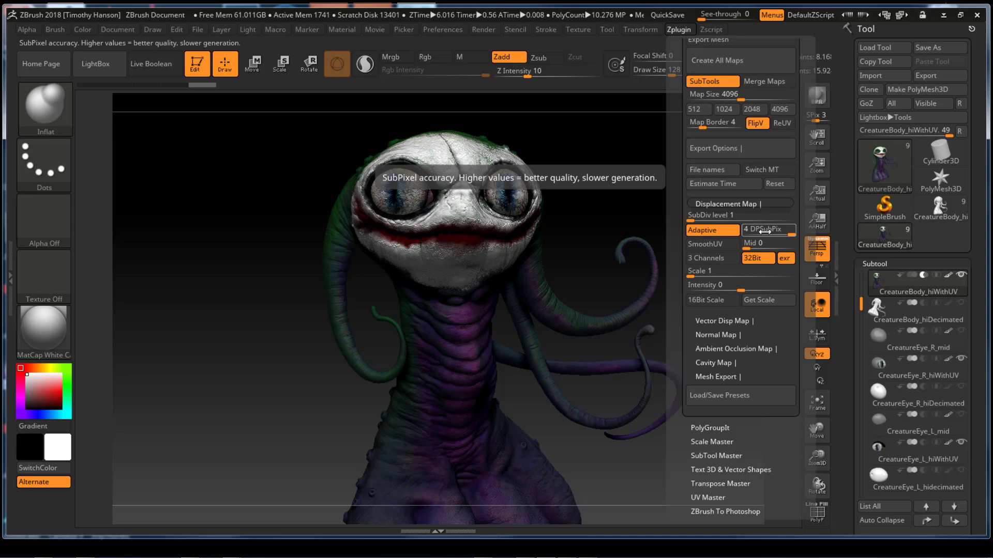
left_click(788, 231)
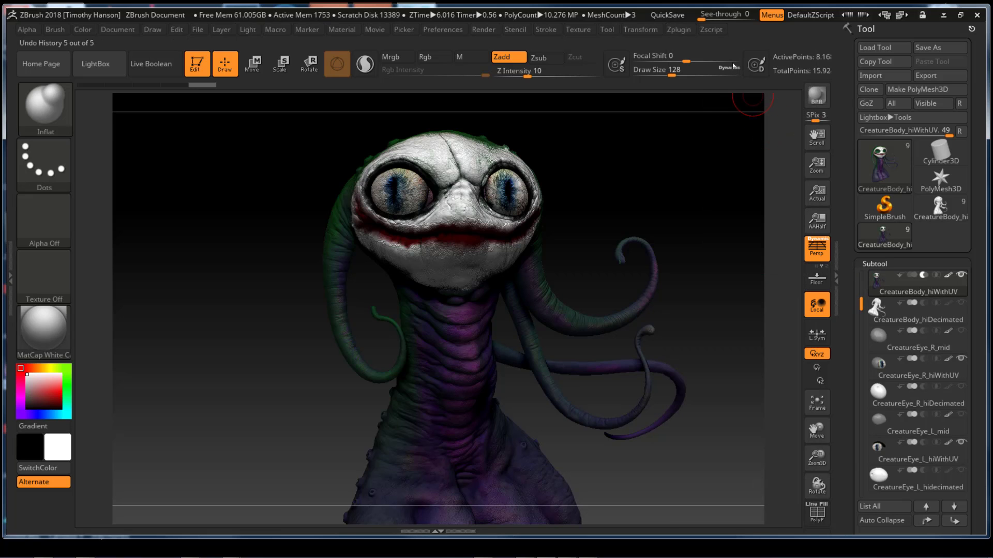
Step: Set the displacement map's Mid value to 0, keeping FlipV and 32-bit EXR output enabled
left_click(678, 30)
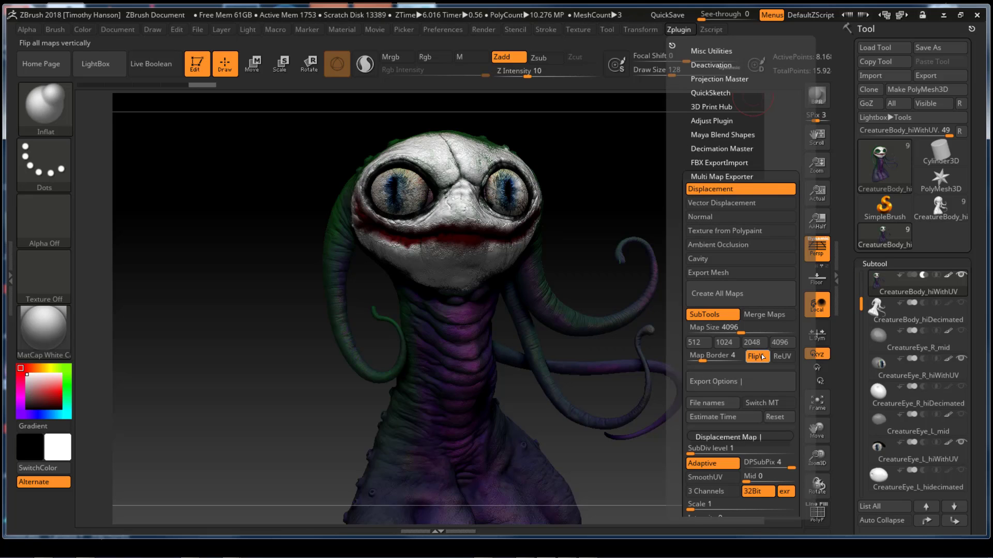
left_click_drag(678, 356, 679, 351)
left_click_drag(674, 286, 673, 229)
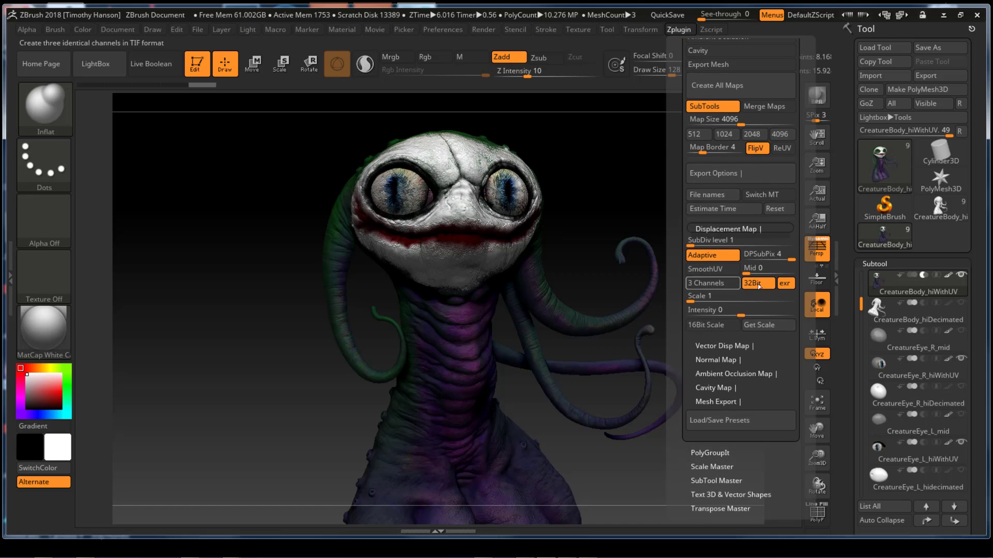
left_click(757, 268)
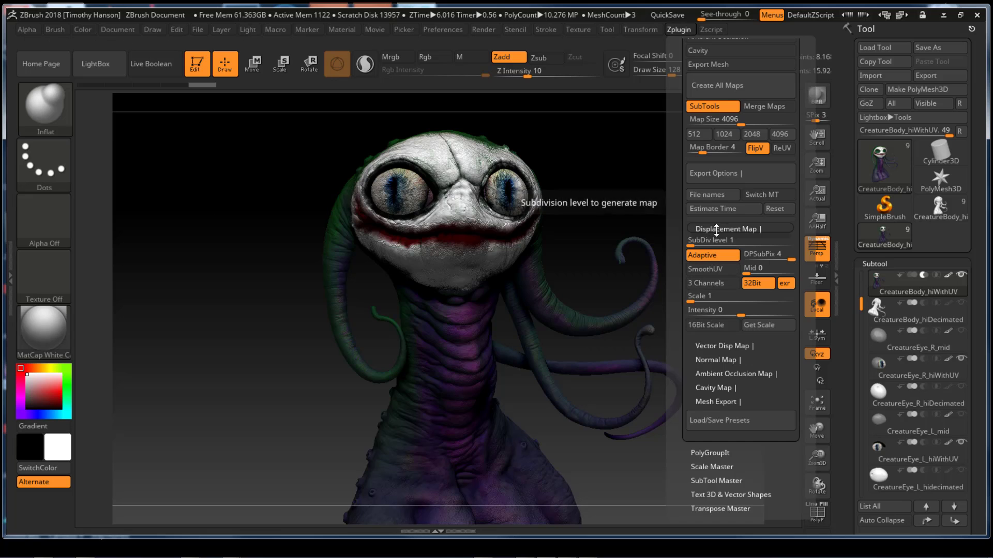
Step: Start creating all maps and check the existing displacement maps in the creature's maps\tex\v001\DM folder
left_click_drag(681, 229, 681, 297)
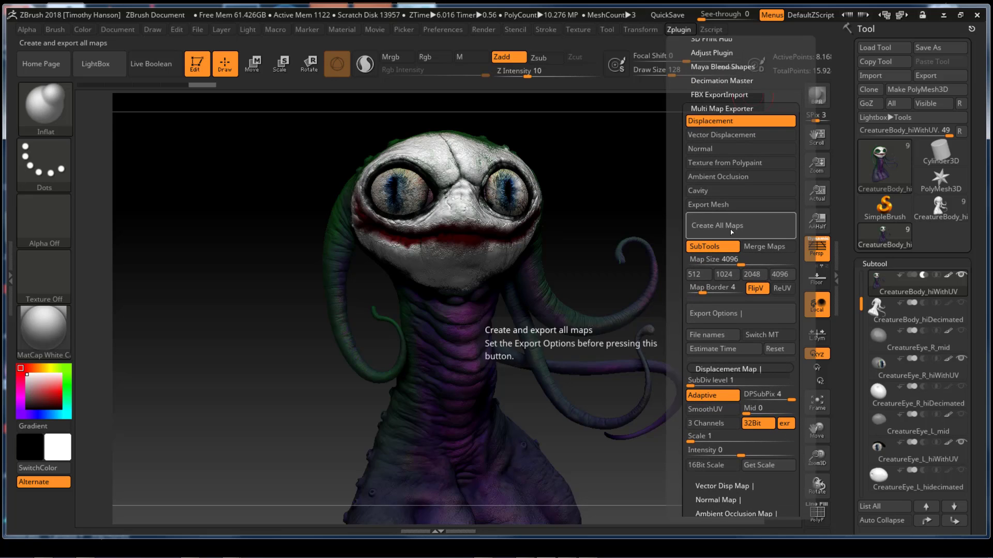
left_click_drag(681, 210, 678, 178)
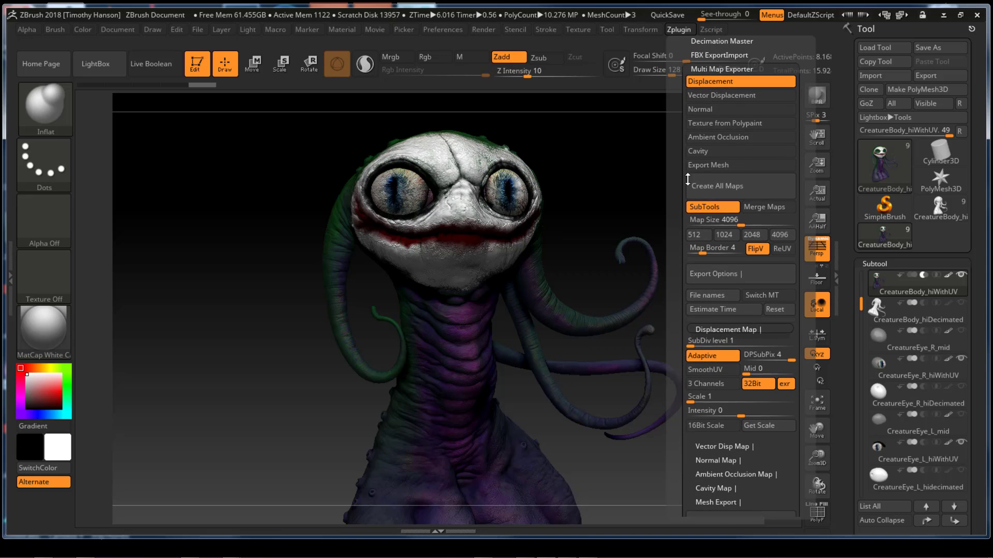
left_click(718, 184)
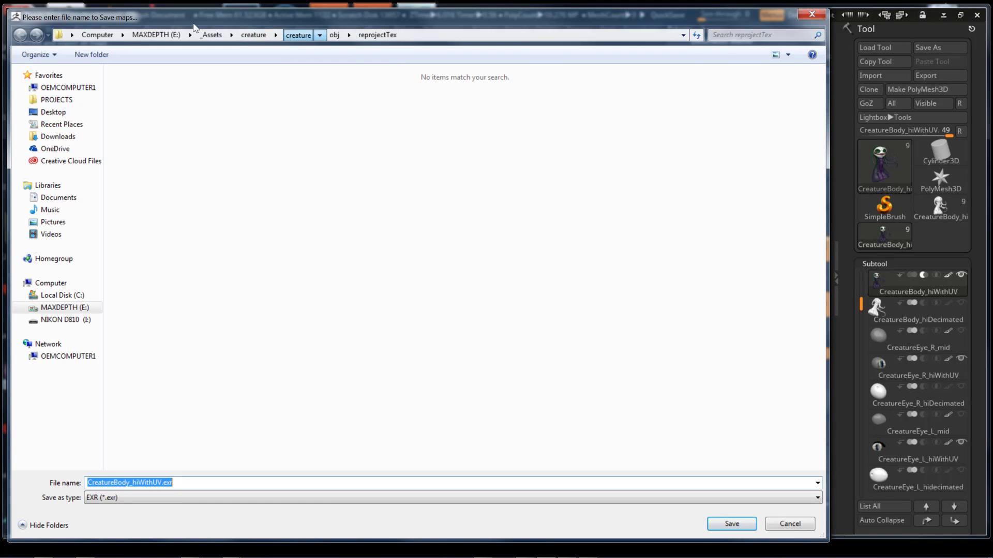
left_click(298, 35)
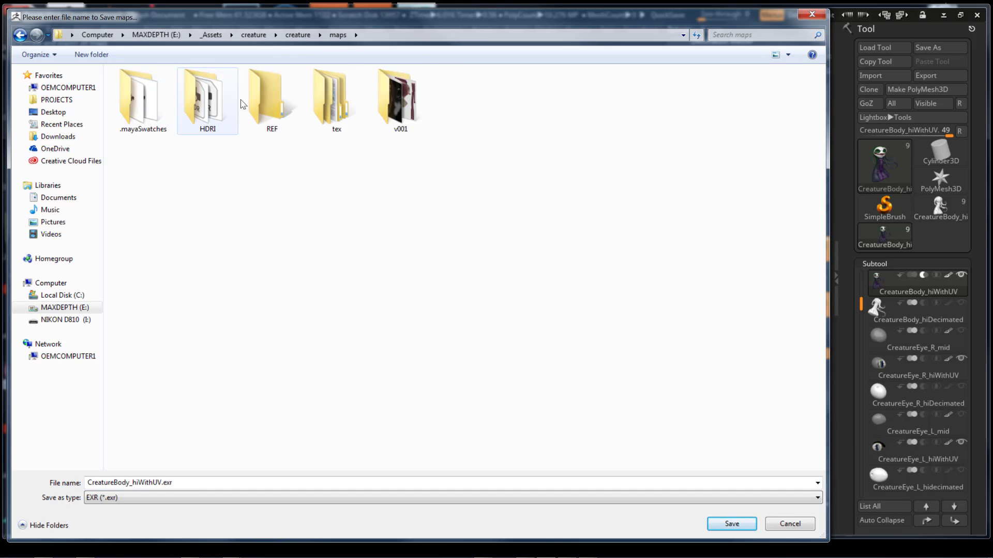
double_click(331, 98)
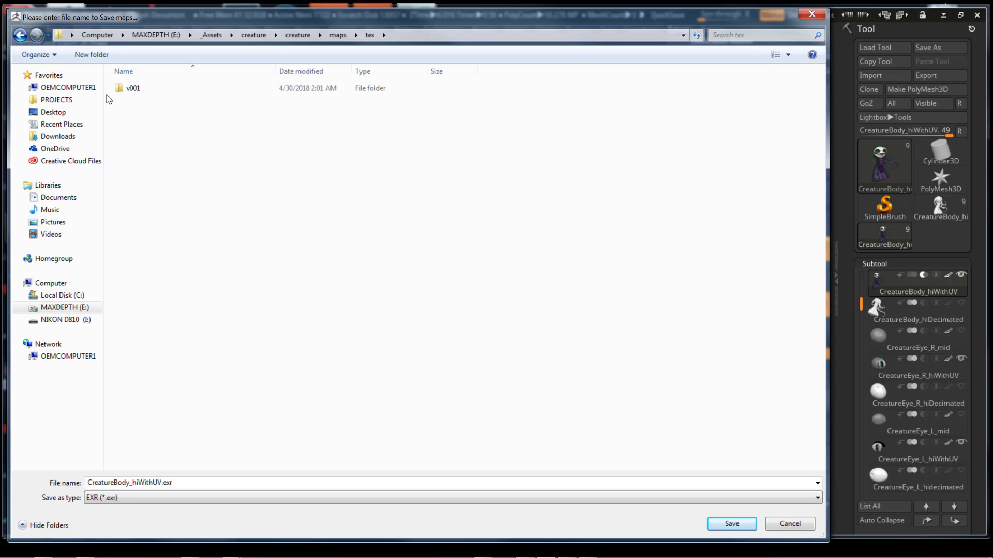
double_click(133, 88)
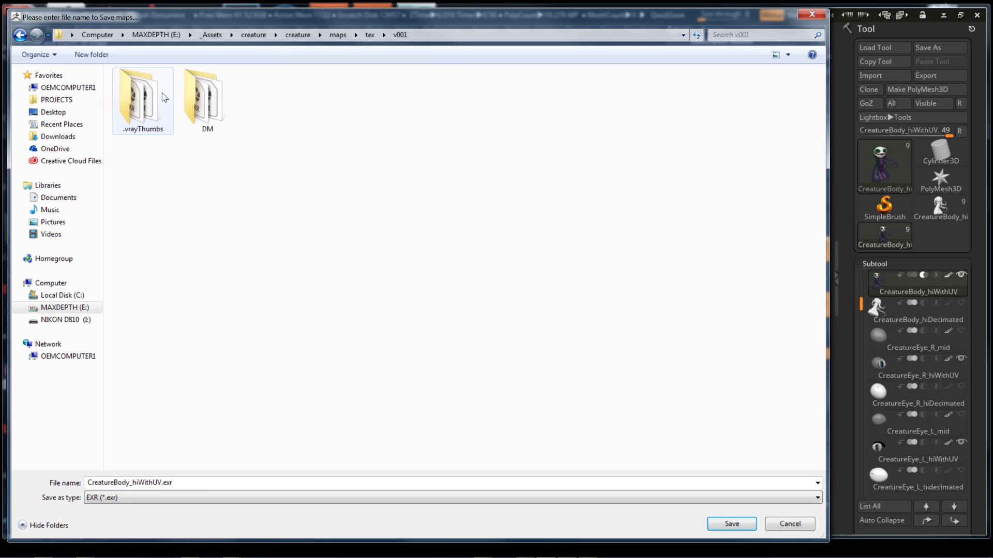
double_click(220, 102)
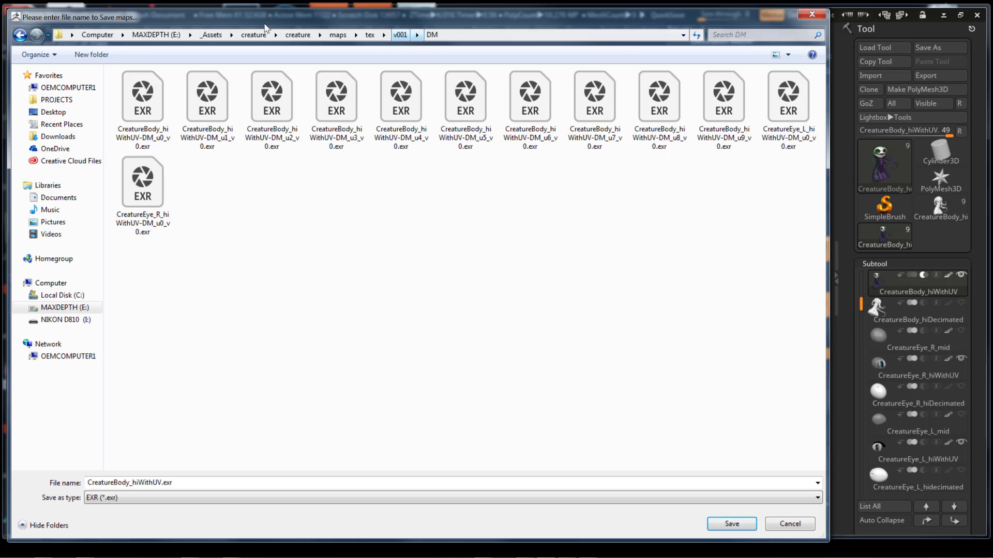
left_click(396, 35)
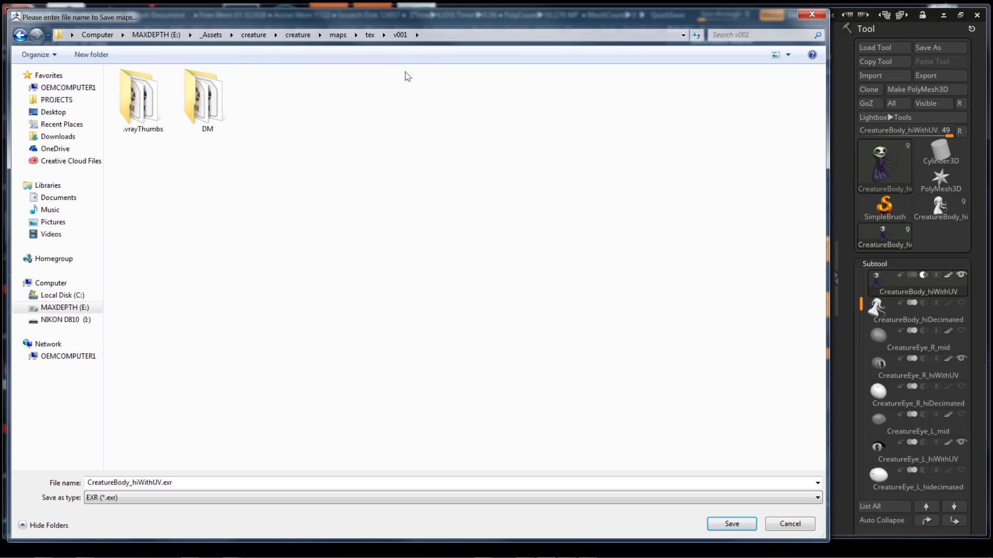
Step: Create a folder named v002 in the tex folder and open it
left_click(370, 35)
left_click(104, 55)
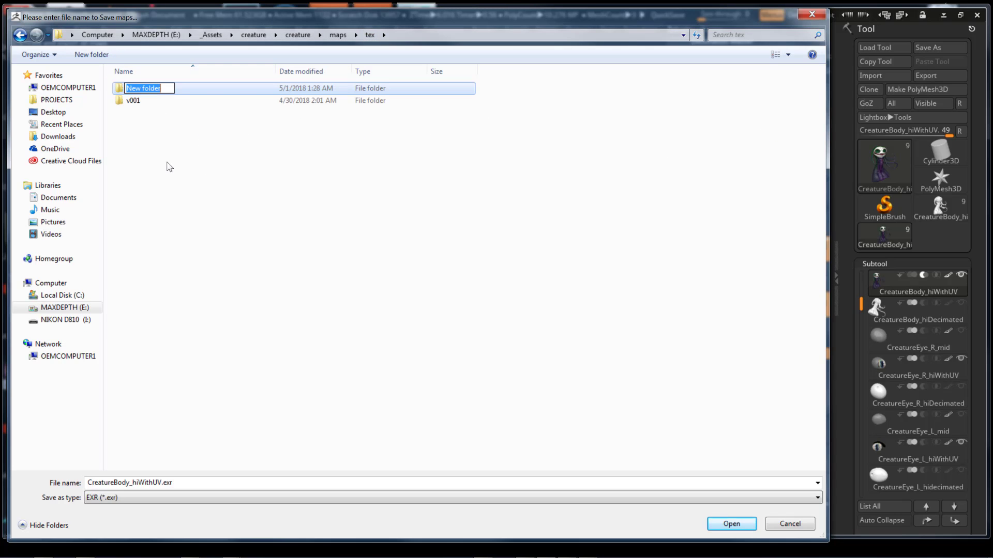
type("v002")
key("Return")
double_click(148, 101)
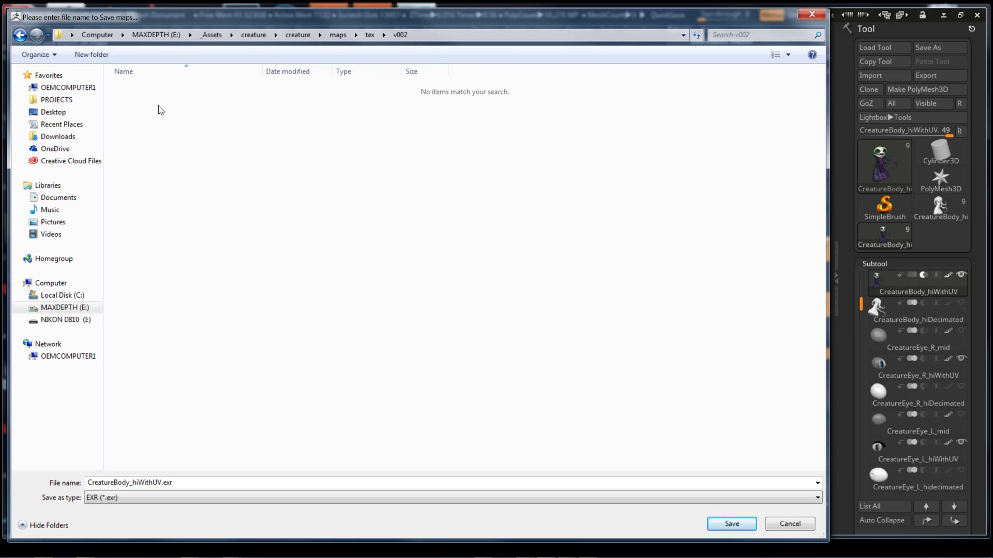
Step: Create a DM subfolder in v002 and export the maps there as CreatureBody_hiWithUV.exr, dismissing the completion notice
left_click(93, 55)
type("DM")
key("Return")
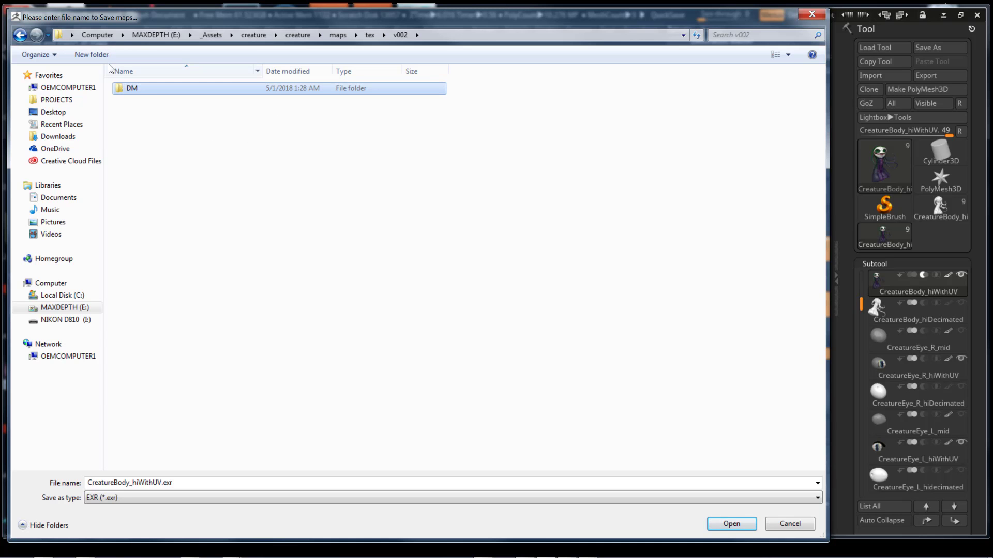
double_click(131, 88)
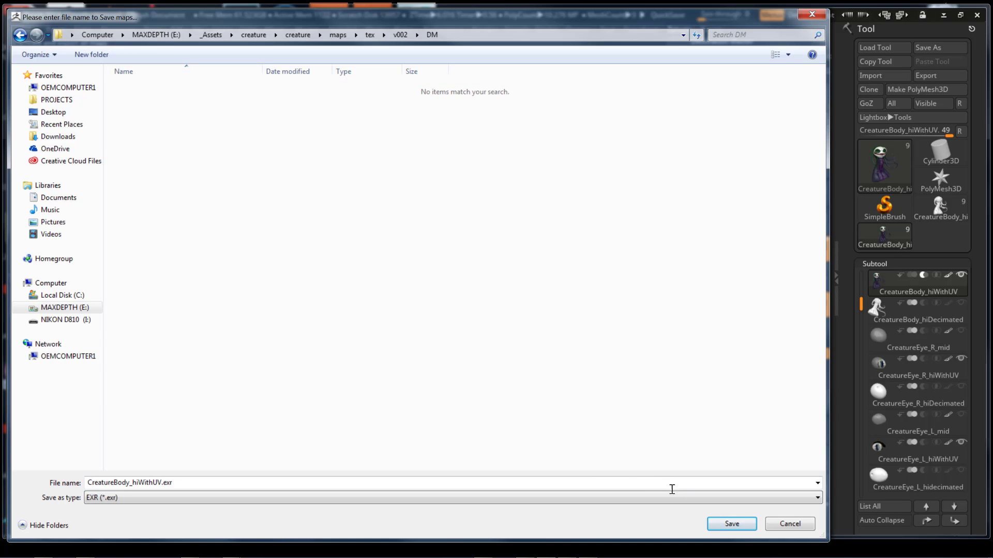
left_click(731, 524)
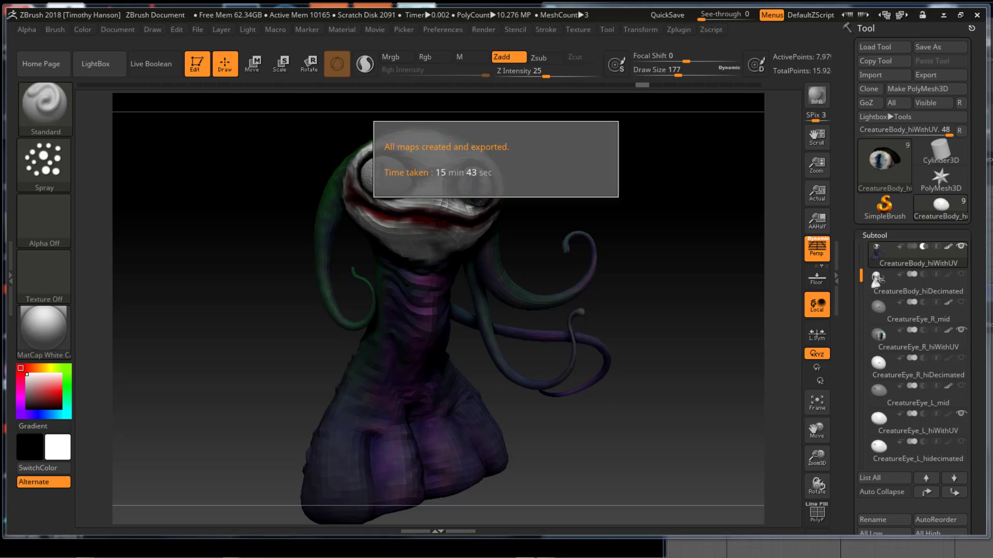
left_click(383, 90)
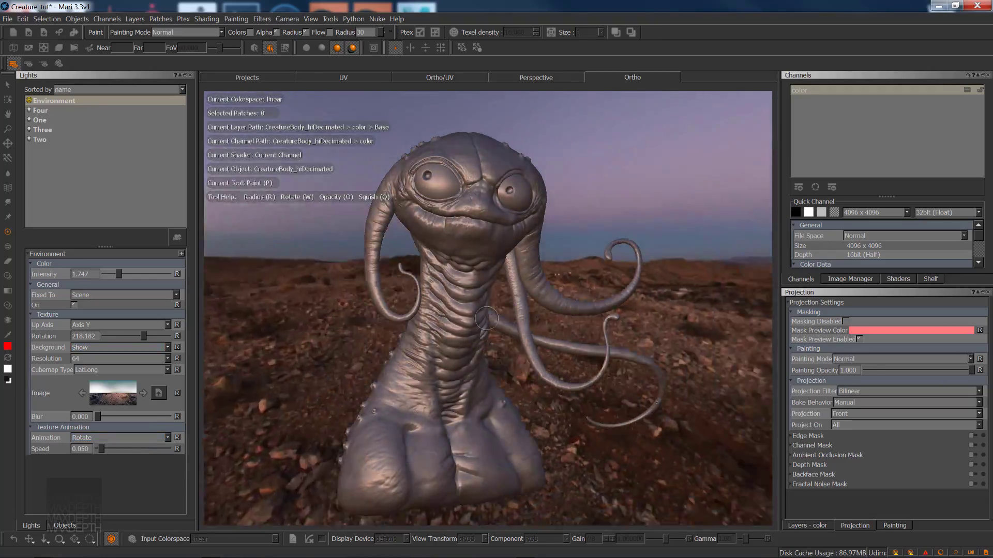
Step: Switch to Mari, set the Environment light's rotation animation speed to 0.186 and hide its background
left_click_drag(99, 448, 111, 449)
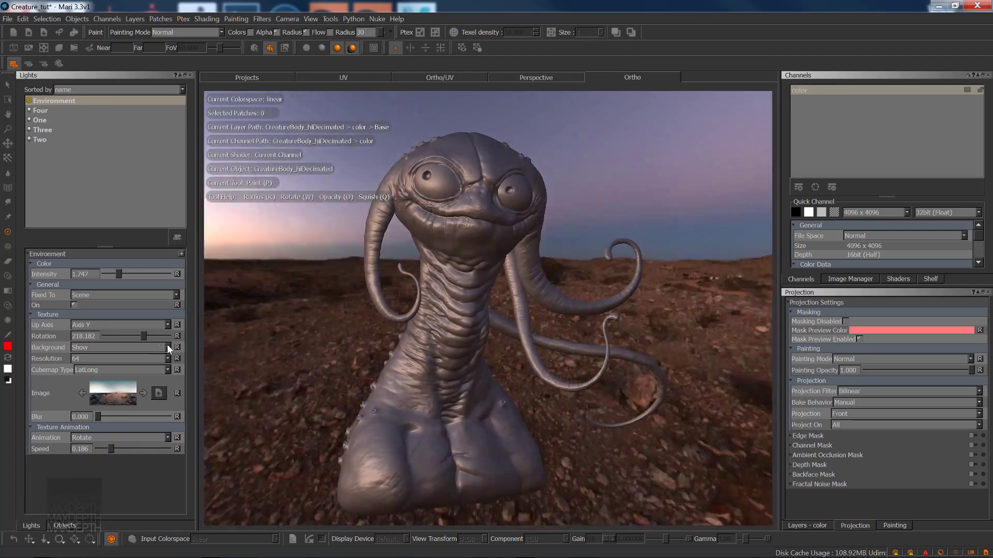
left_click(168, 347)
left_click(155, 358)
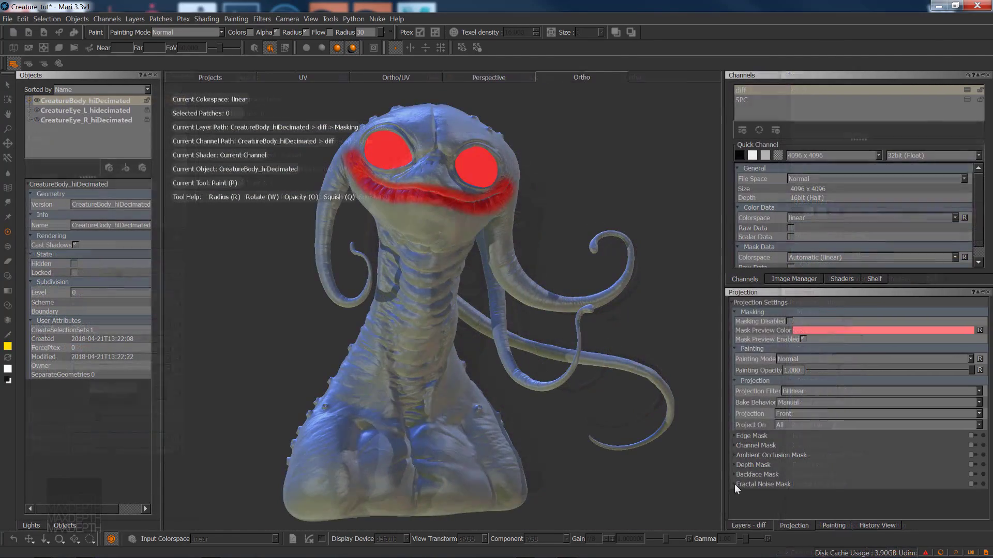
Step: Preview the Fractal Noise Mask on the creature's body and set its seed to 29526.462
left_click(968, 415)
left_click_drag(589, 214, 611, 196, "alt")
left_click(748, 526)
left_click(788, 525)
scroll(859, 403, "down", 1)
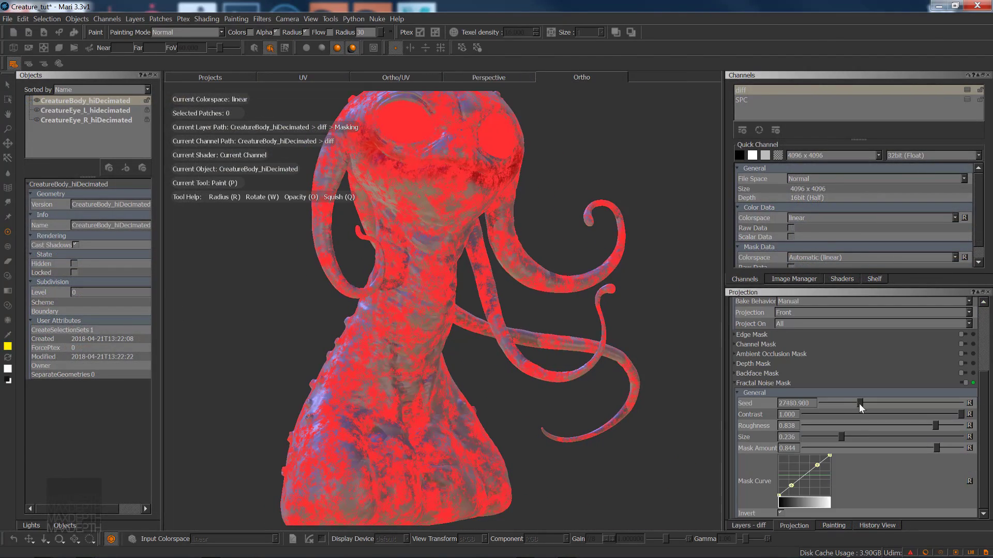
left_click_drag(859, 403, 863, 403)
Step: Set the fractal noise mask's roughness to 0.859 and its size to 0.637
left_click_drag(935, 425, 849, 425)
right_click_drag(466, 255, 550, 255, "alt")
middle_click_drag(549, 255, 630, 199, "alt")
left_click_drag(849, 425, 939, 425)
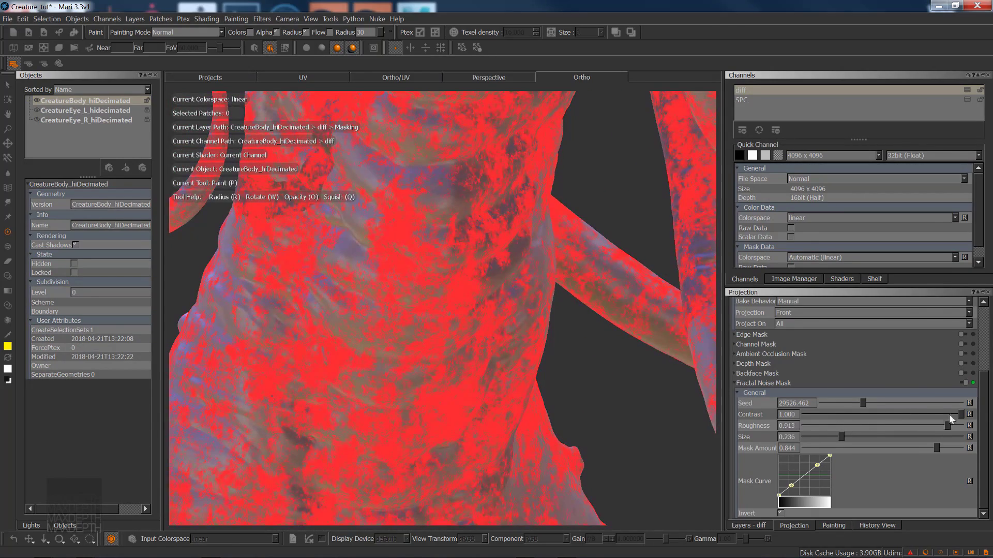
left_click_drag(841, 436, 810, 432)
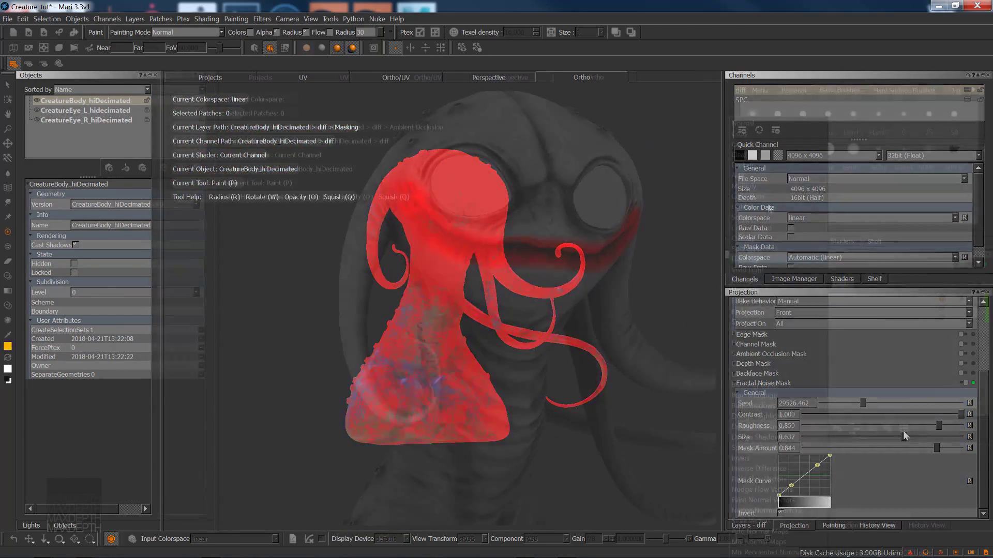
Step: Try different blend modes on the Ambient Occlusion layer, including Color Dodge and Screen
scroll(738, 286, "down", 4)
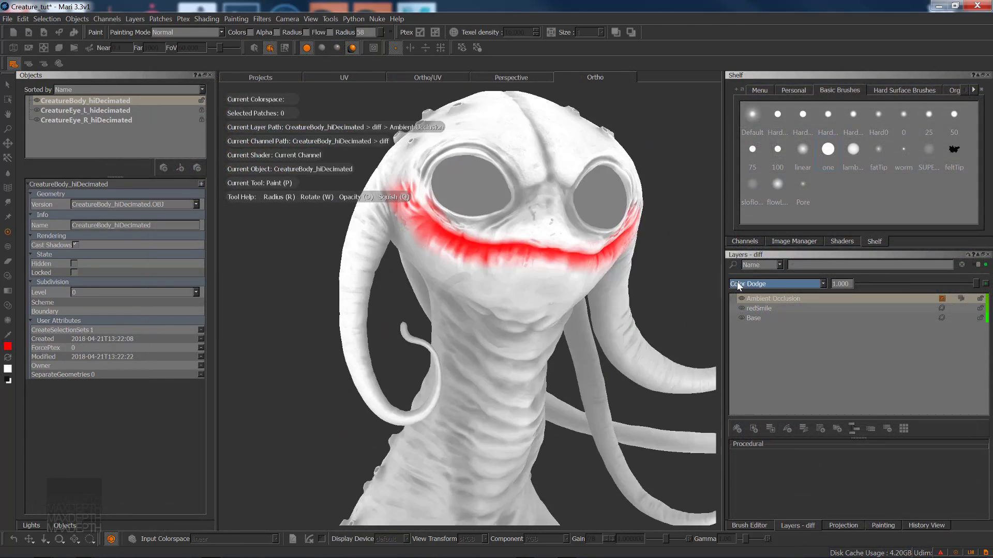
scroll(738, 286, "up", 3)
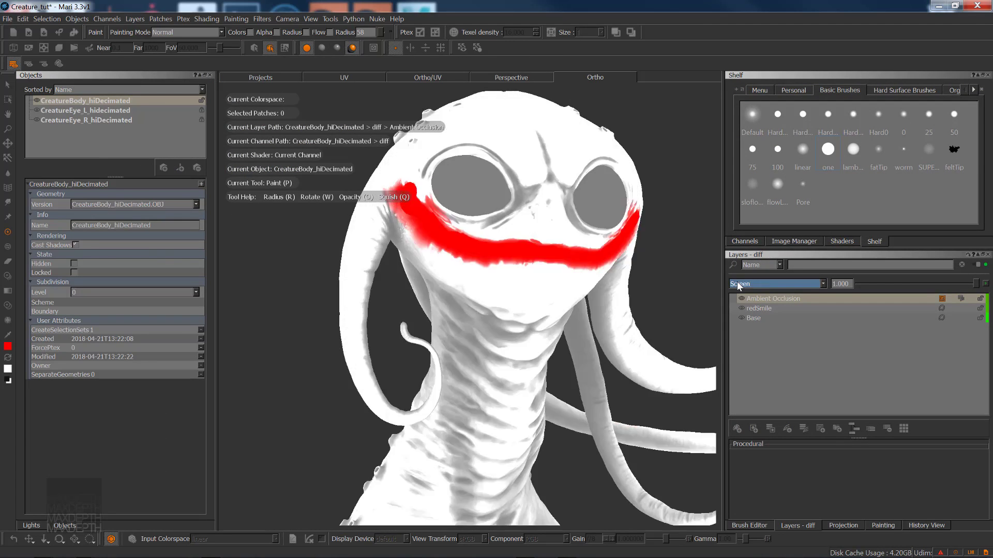
left_click(797, 284)
left_click(774, 138)
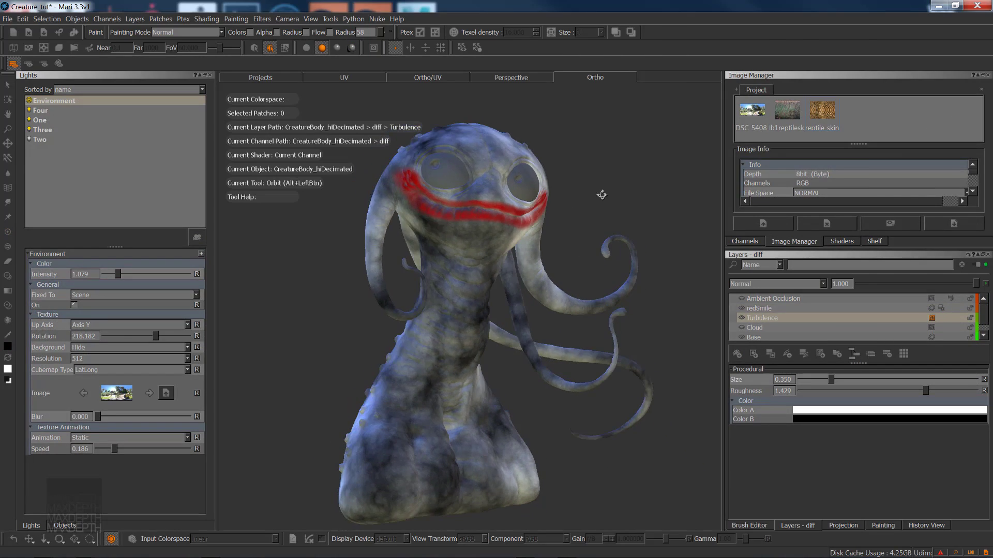
Step: Set the Oil procedural layer's size to about 0.248 and organicness to 0.296, and raise its roughness slightly
left_click(770, 326, "ctrl")
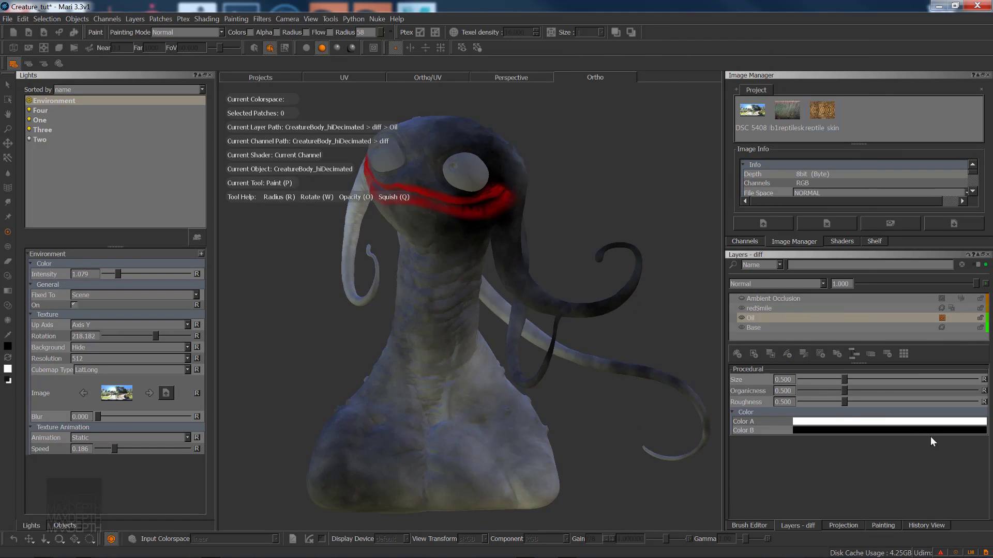
mouse_move(844, 380)
left_mouse_down()
mouse_move(855, 379)
mouse_move(822, 379)
mouse_move(812, 391)
left_mouse_up()
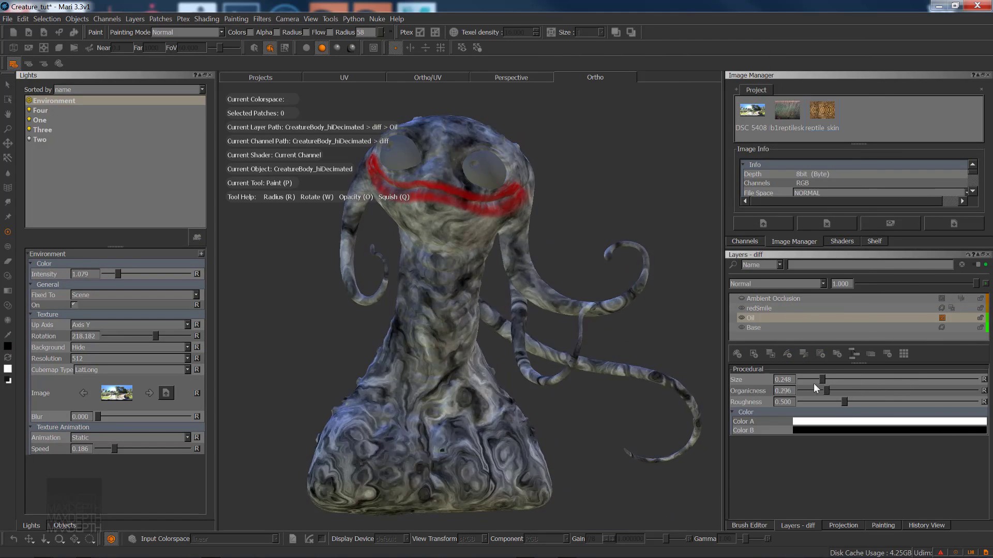
left_click_drag(845, 401, 850, 402)
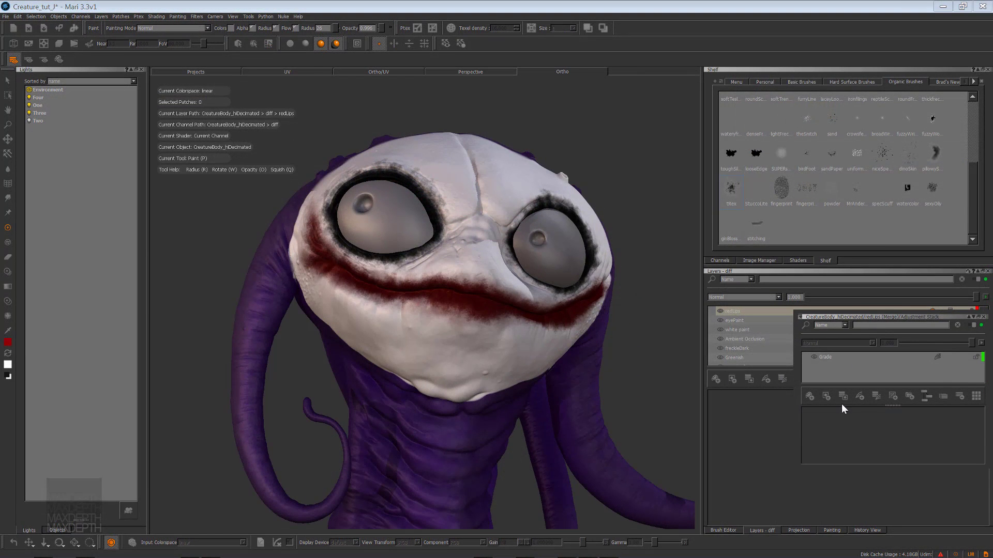
Step: Raise the blackpoint of the Grade adjustment on the redLips layer to darken the lips
left_click(938, 358)
left_click_drag(911, 418, 922, 420)
Step: Give the redLips Grade adjustment a mask stack containing a copy of the Ambient Occlusion layer
left_click(770, 342)
right_click(937, 361)
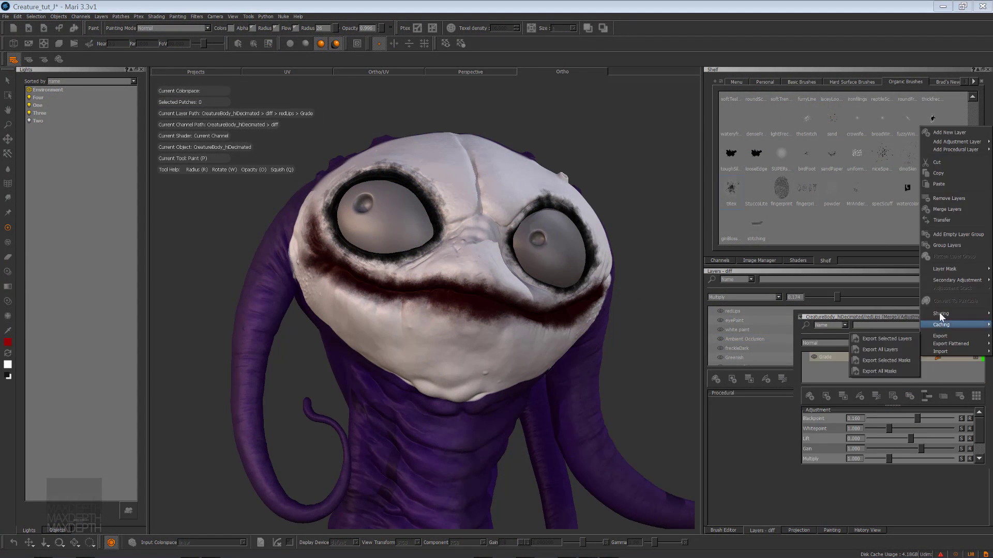
left_click(942, 325)
left_click(946, 358)
left_click(817, 408)
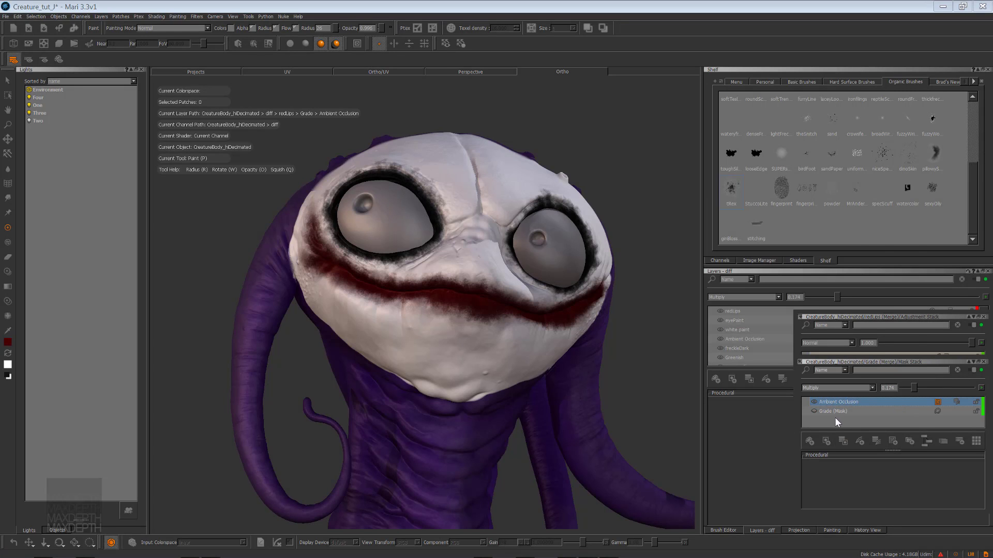
right_click(862, 366)
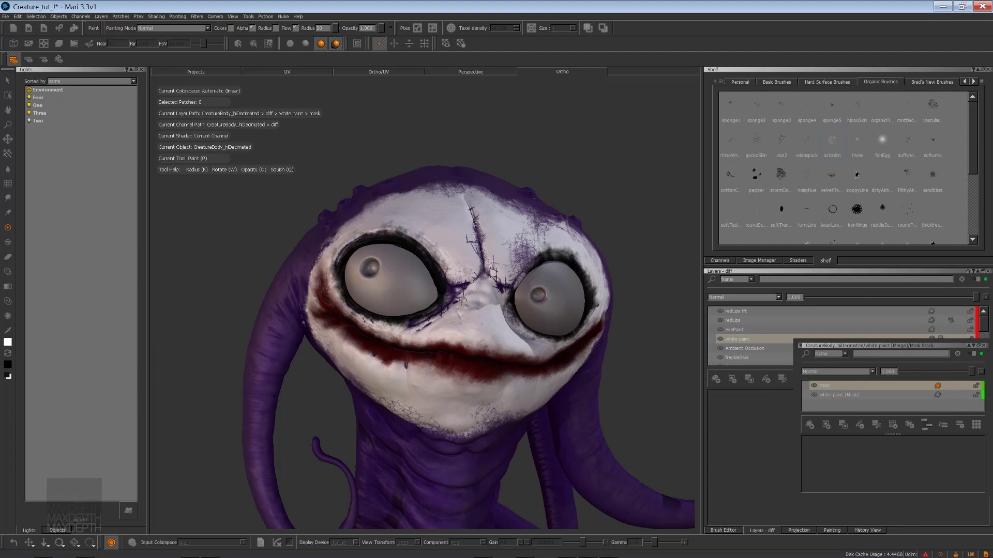
Step: Paint scratchy wear into the white paint layer's mask across the forehead crease, around the eyes and on the chin
left_click_drag(477, 224, 481, 250)
left_click_drag(462, 283, 410, 327)
left_click_drag(497, 285, 508, 290)
left_click_drag(528, 253, 518, 268)
left_click_drag(409, 409, 389, 404)
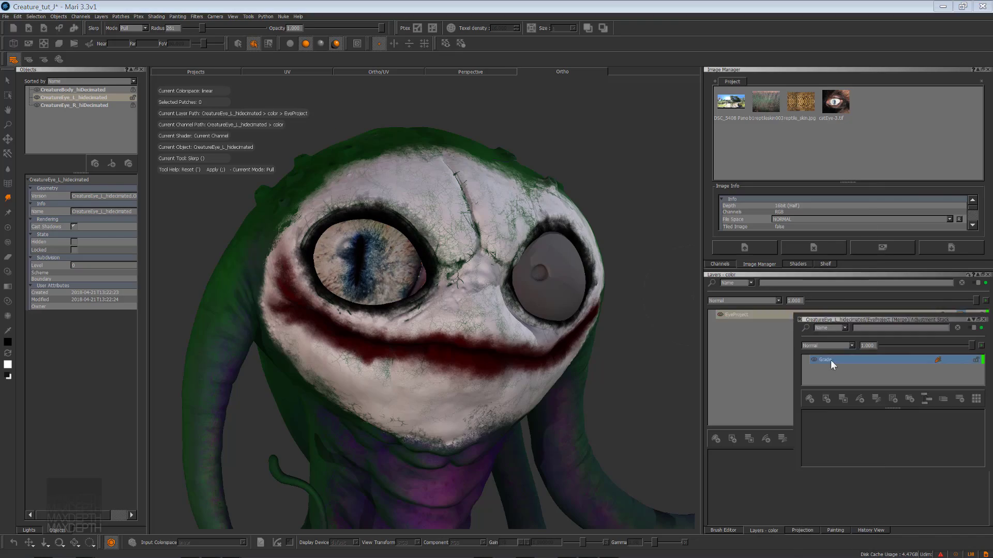
Step: Select the Grade adjustment on the left eye's EyeProject layer, and open the blend modes for the right eye's eyeDetail layer
left_click(831, 360)
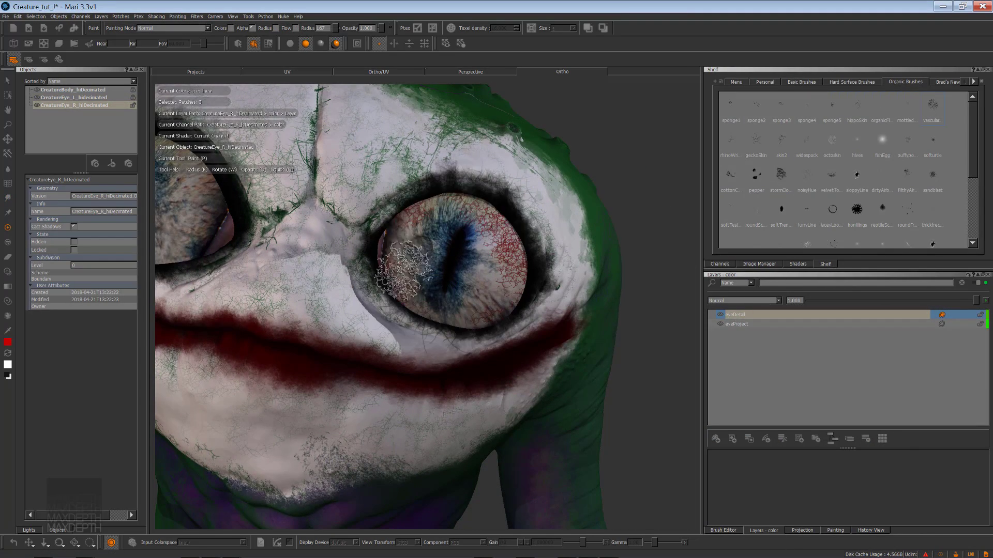
left_click(769, 303)
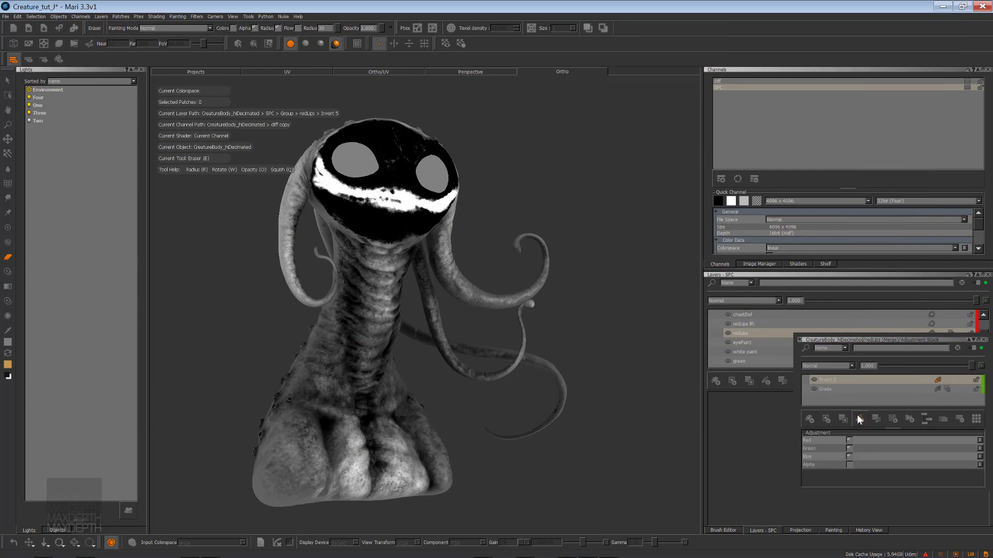
Step: Adjust the grading in the adjustment stack of the SPC channel's redLips layer
left_click_drag(944, 464, 959, 465)
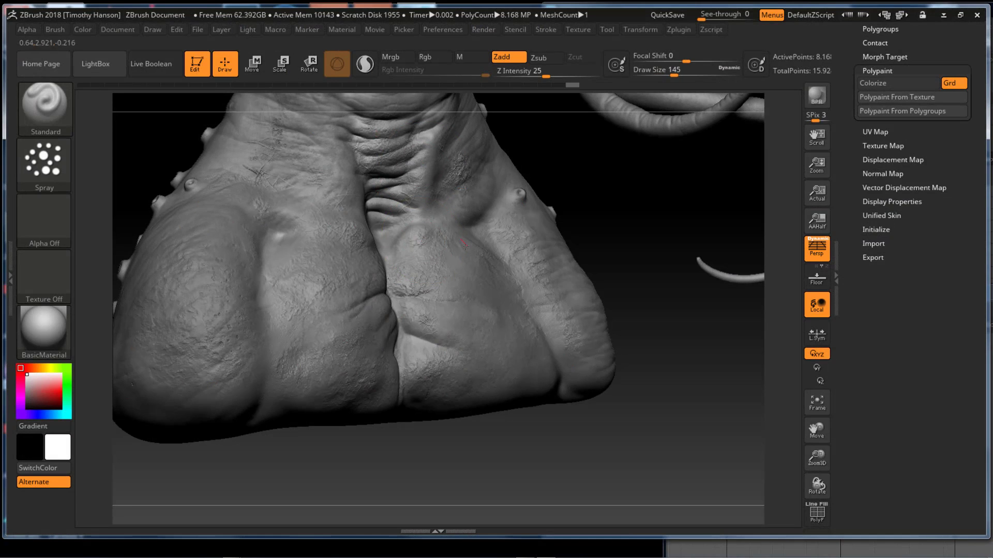
Step: Switch to ZBrush and increase the brush's Draw Size while examining the fine skin detail on the creature's base
left_click_drag(518, 111, 536, 173, "alt")
mouse_move(443, 410)
right_mouse_down()
mouse_move(585, 393)
mouse_move(620, 331)
right_mouse_up()
key("s")
left_click_drag(442, 462, 467, 462)
right_click_drag(646, 222, 687, 332)
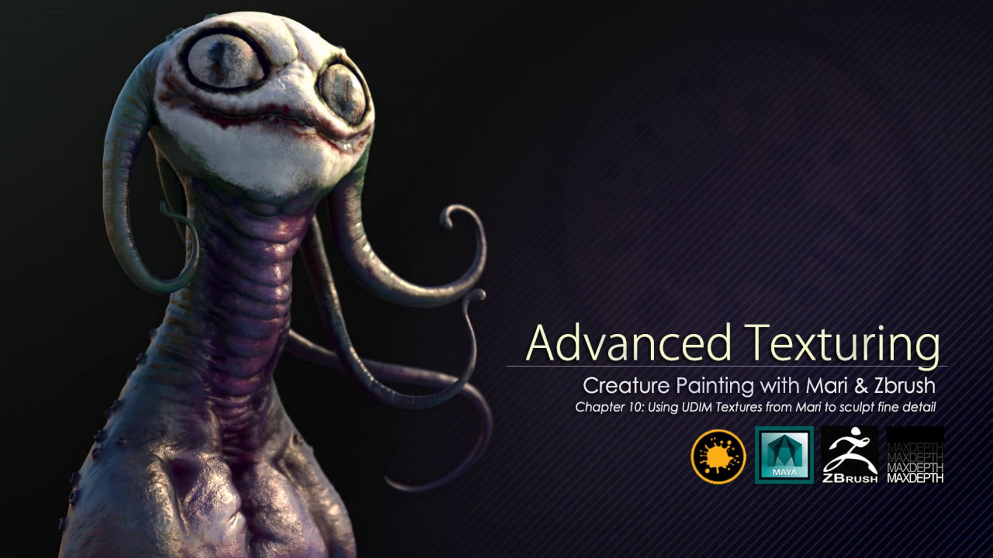